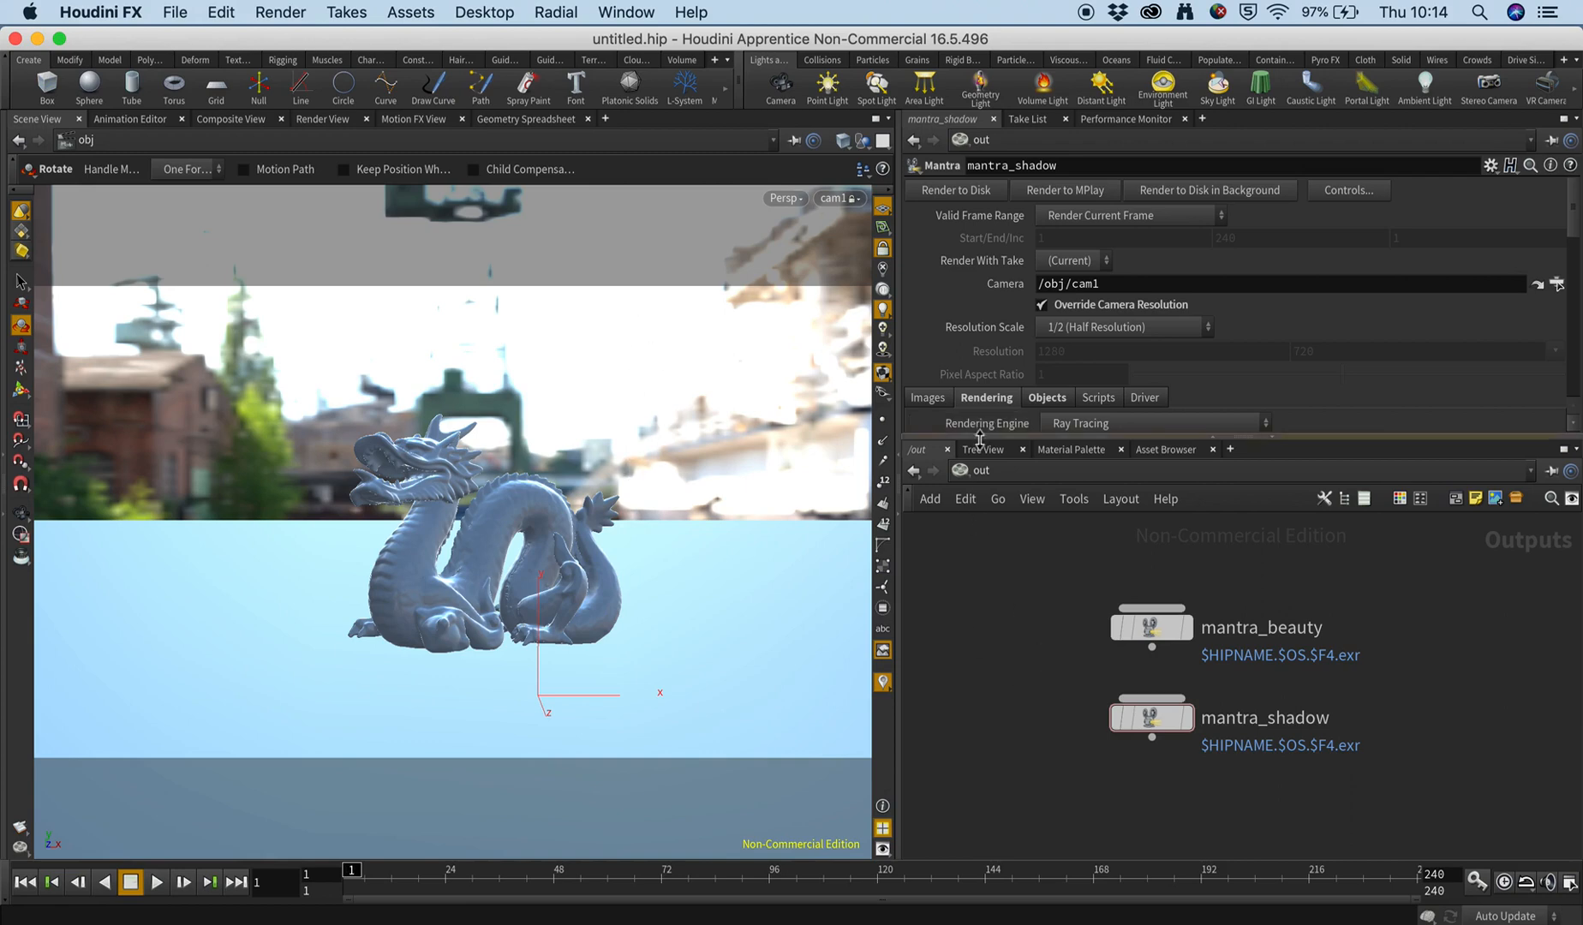
# Step: Switch the network to the object level and create a sphere at the scene origin
pyautogui.click(980, 469)
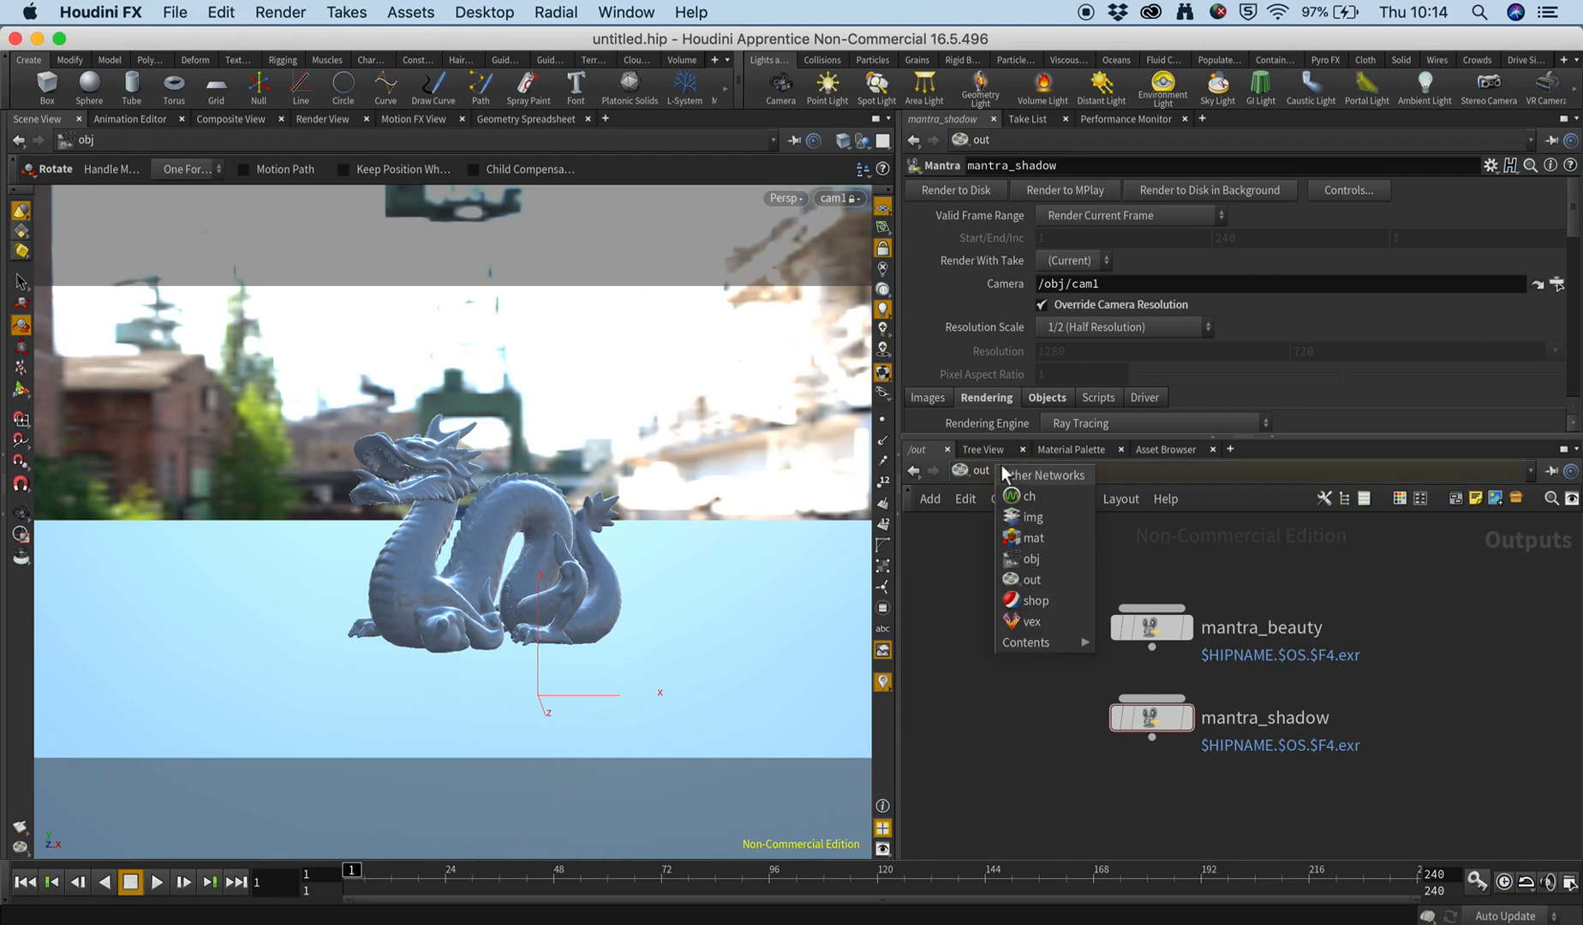
pyautogui.click(1054, 558)
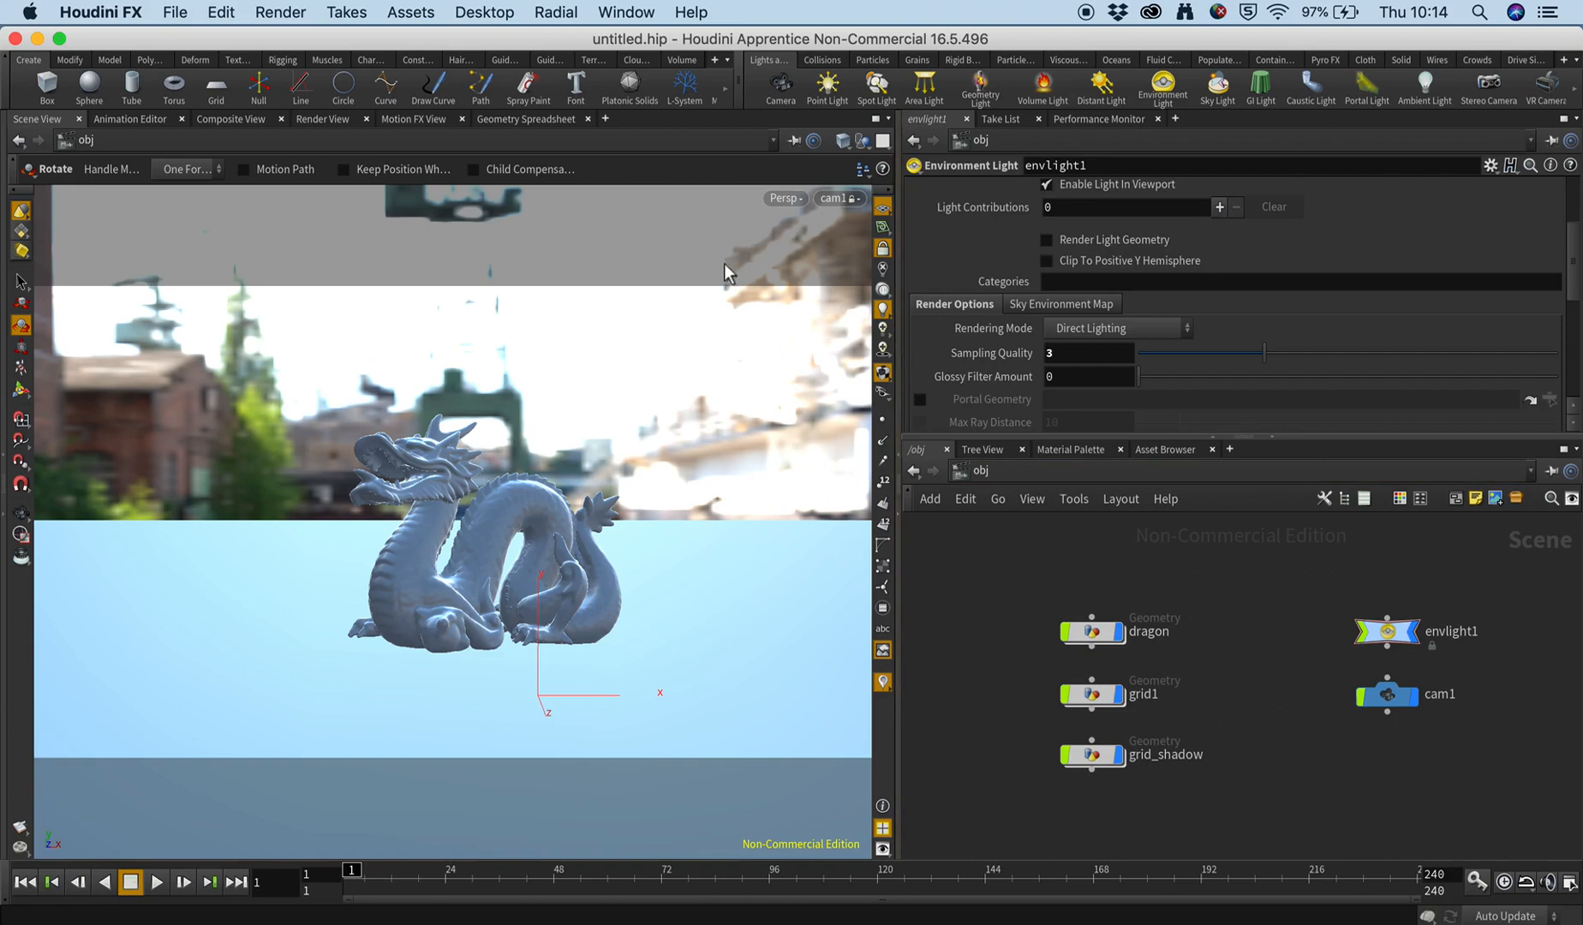
pyautogui.click(89, 83)
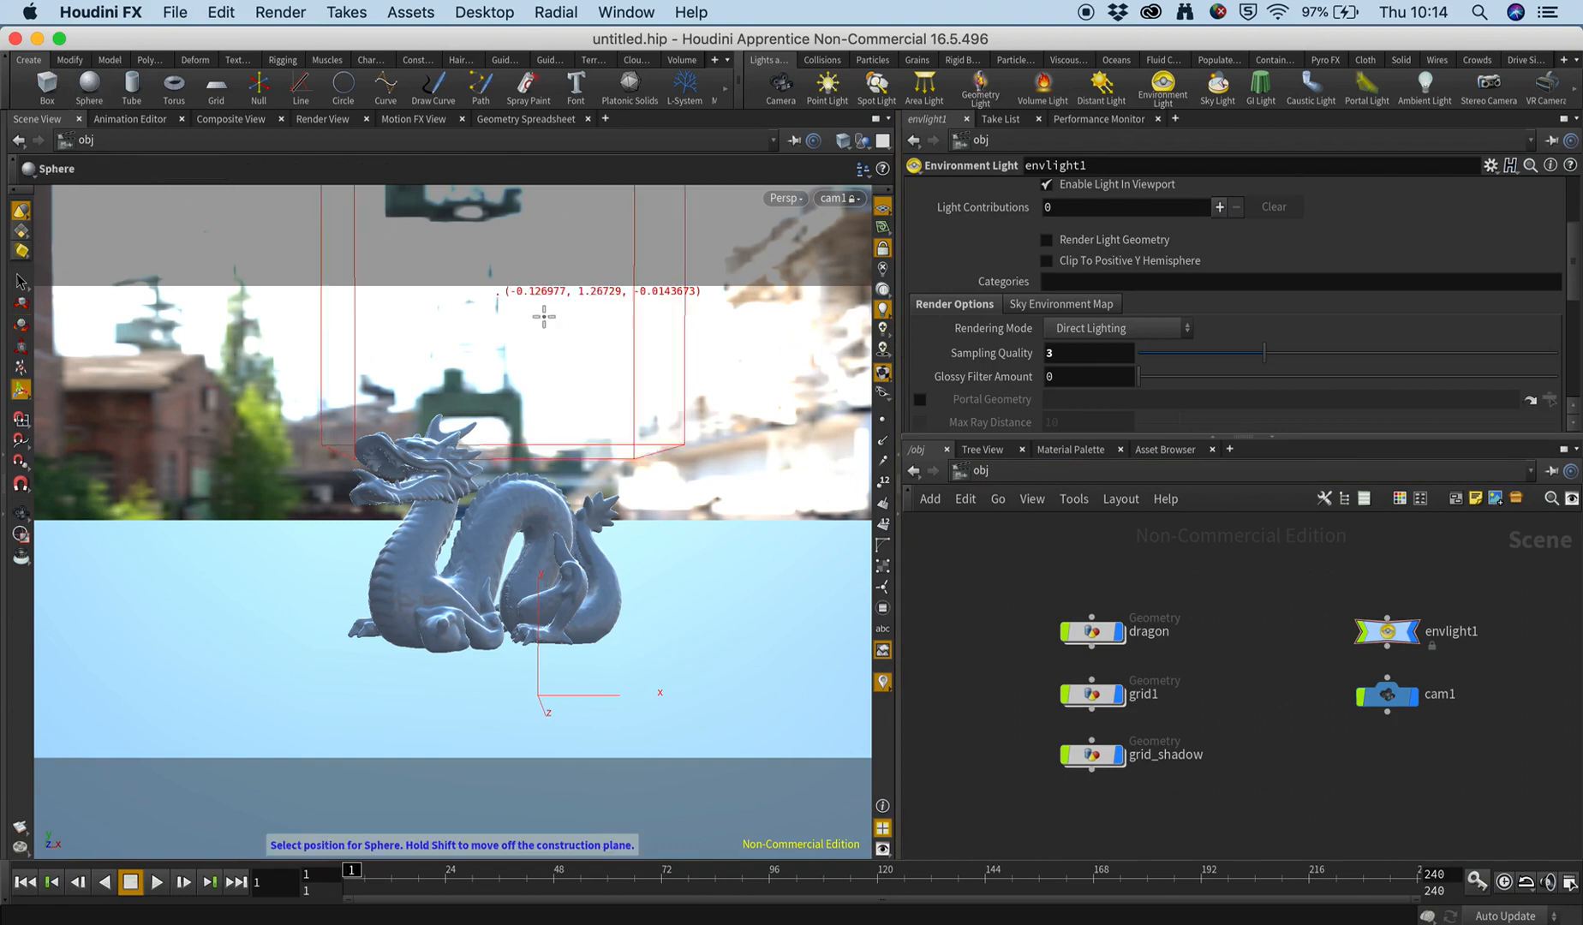
pyautogui.press('Return')
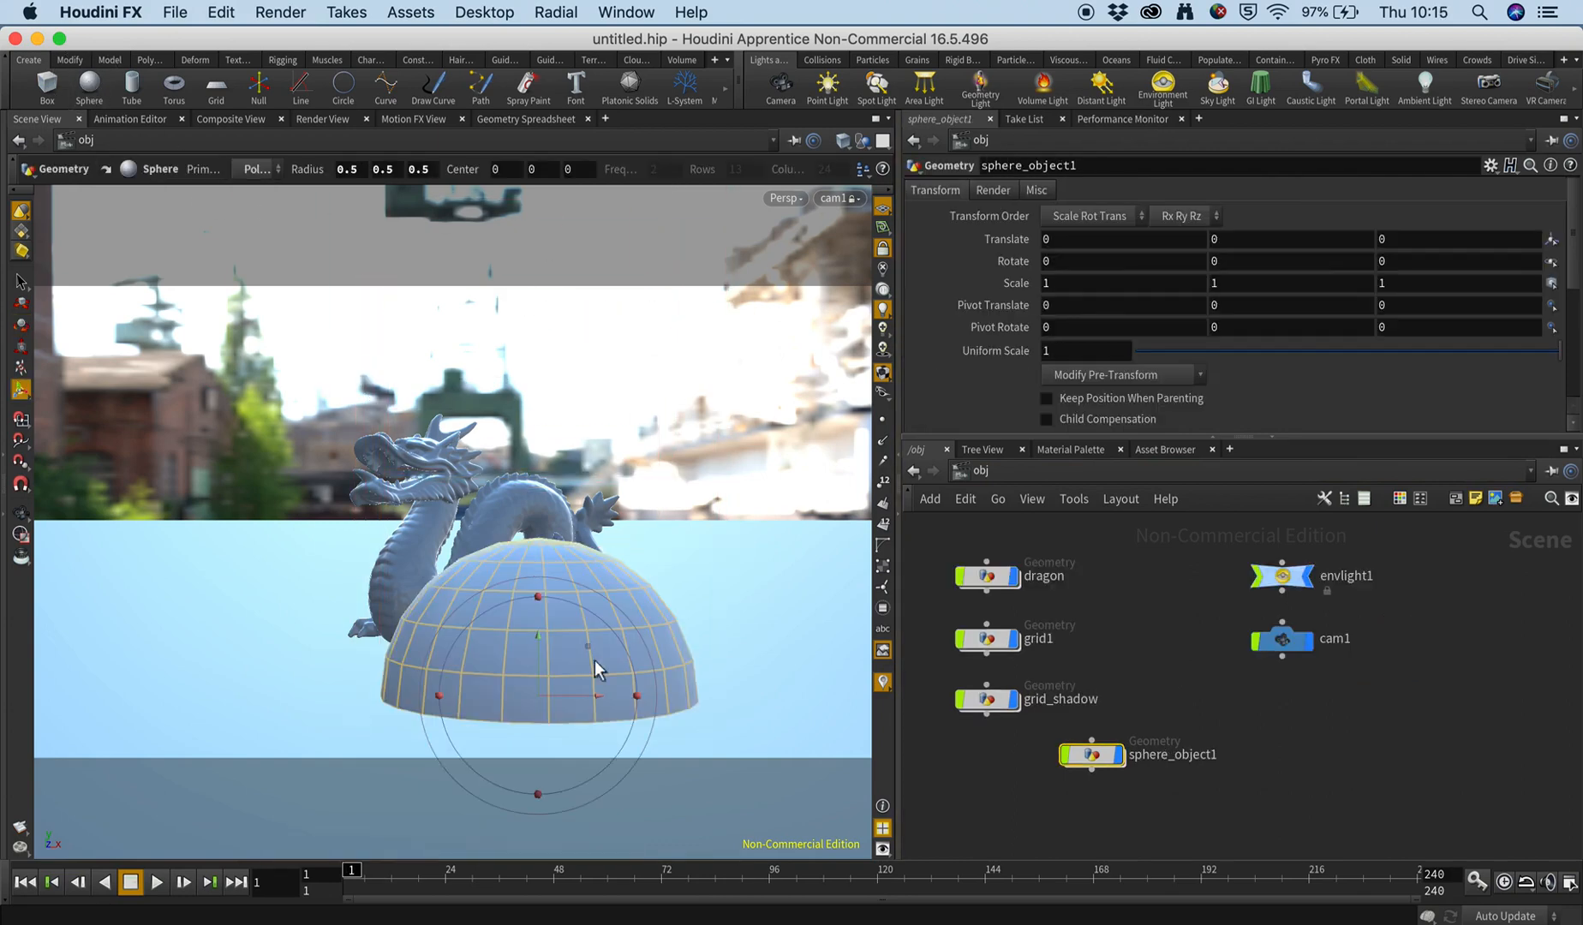
# Step: Move the sphere beside the dragon's head at about X -1.11, Y 0.60 and scale it uniformly to about 0.40
pyautogui.moveTo(537, 644); pyautogui.dragTo(247, 519)
pyautogui.press('e')
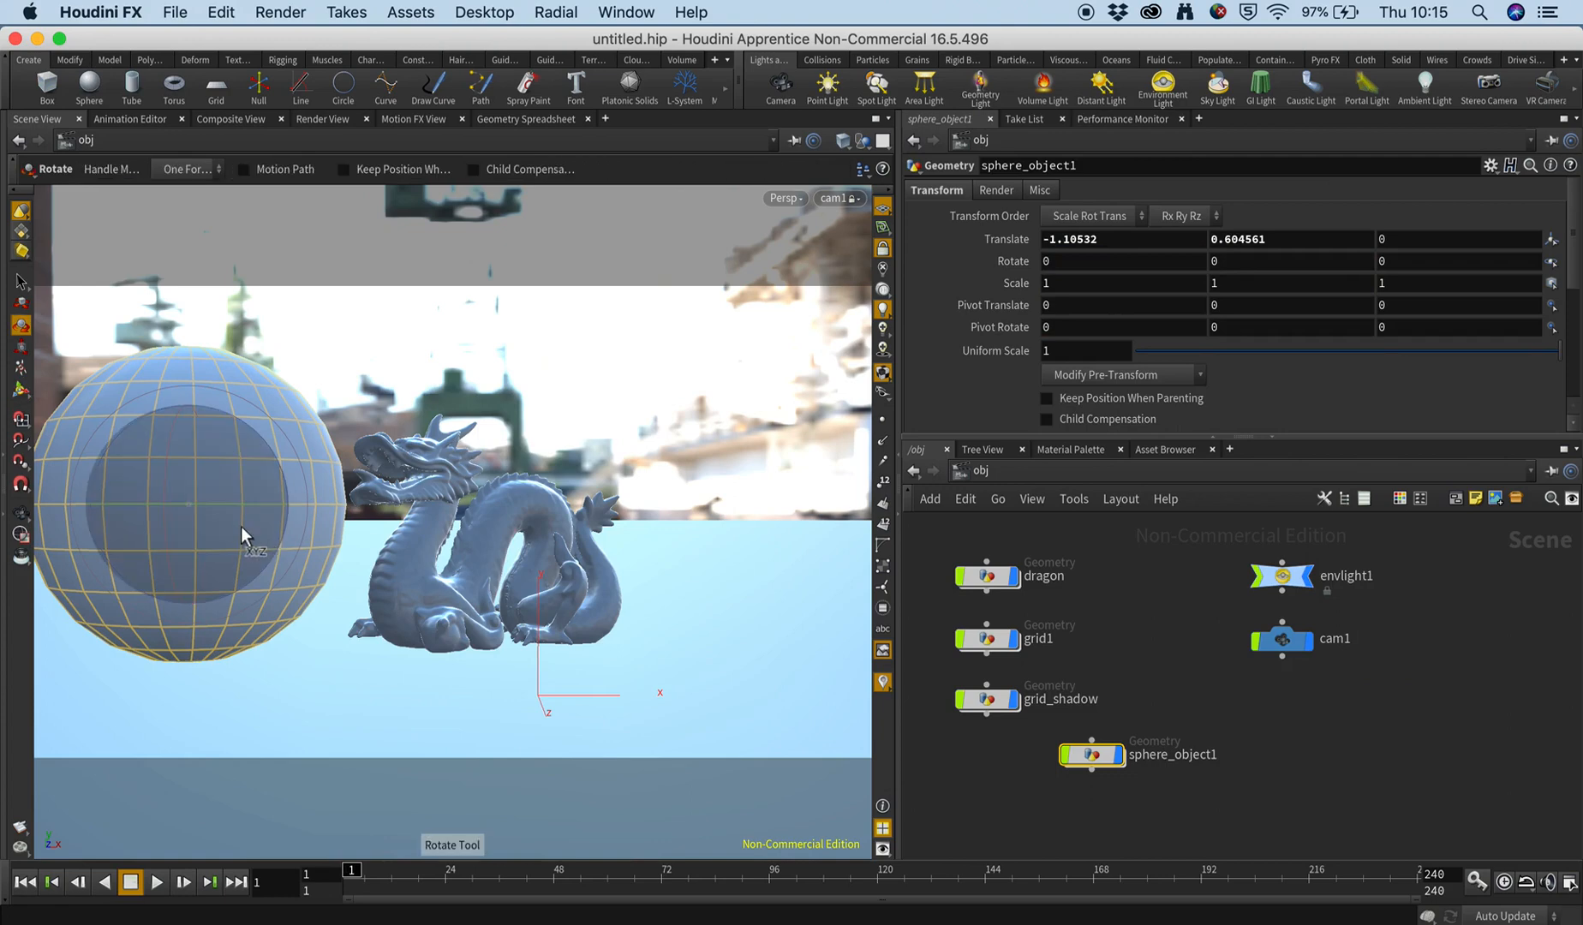
pyautogui.moveTo(292, 505); pyautogui.dragTo(221, 517)
pyautogui.press('w')
pyautogui.press('w')
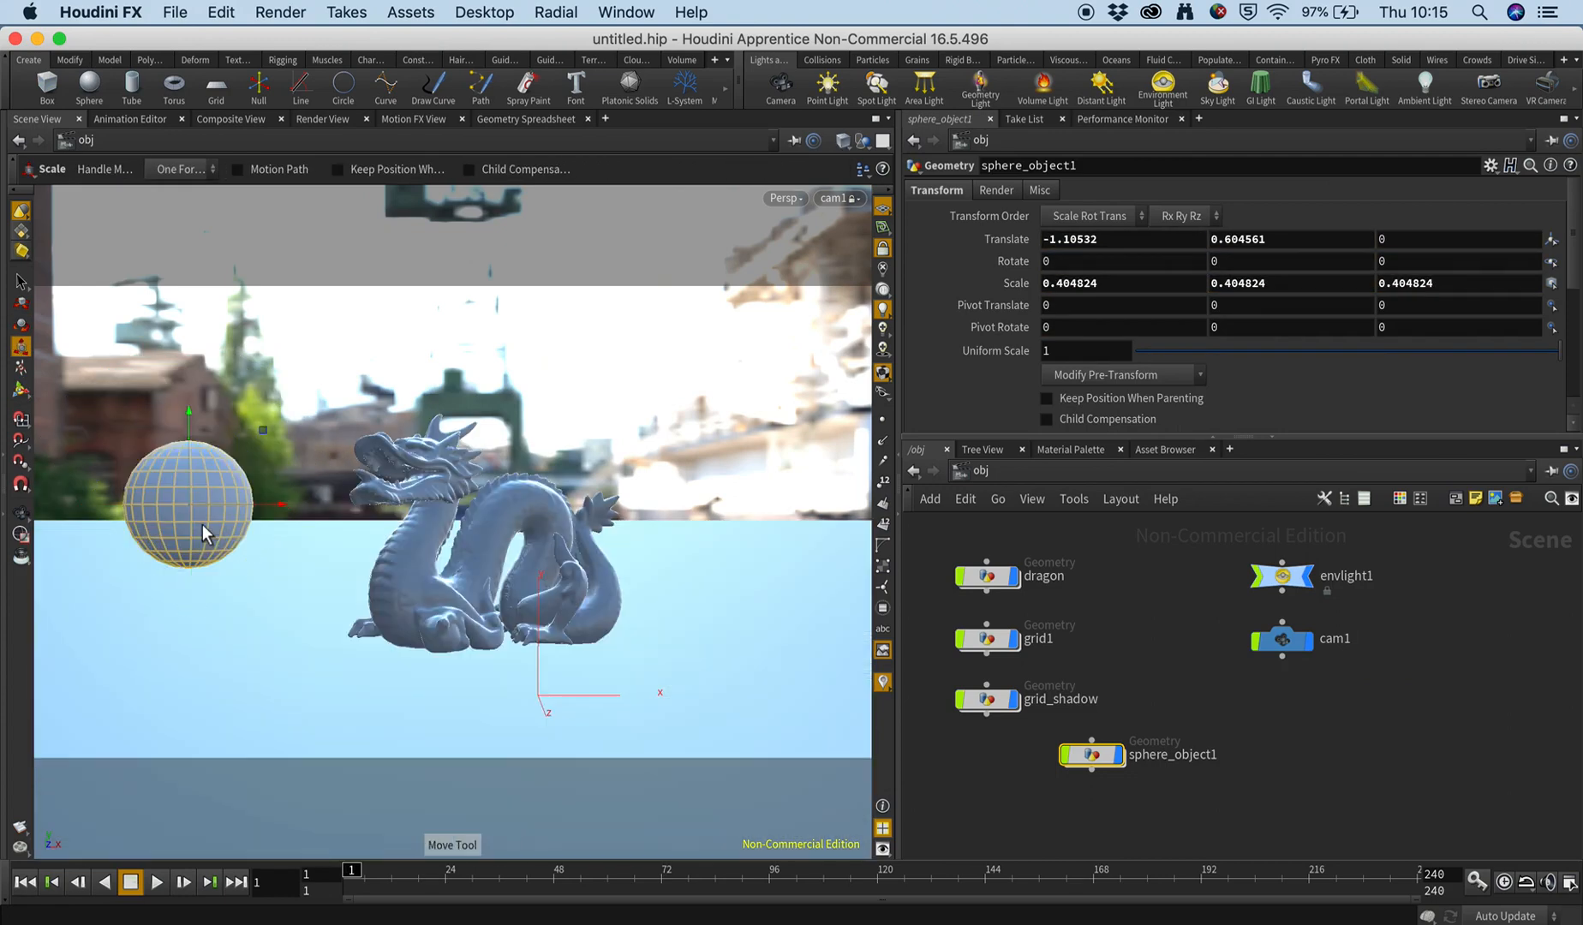
# Step: Shift the sphere to about X -0.99 and set its Z translation to -0.3
pyautogui.press('t')
pyautogui.moveTo(260, 507); pyautogui.dragTo(298, 507)
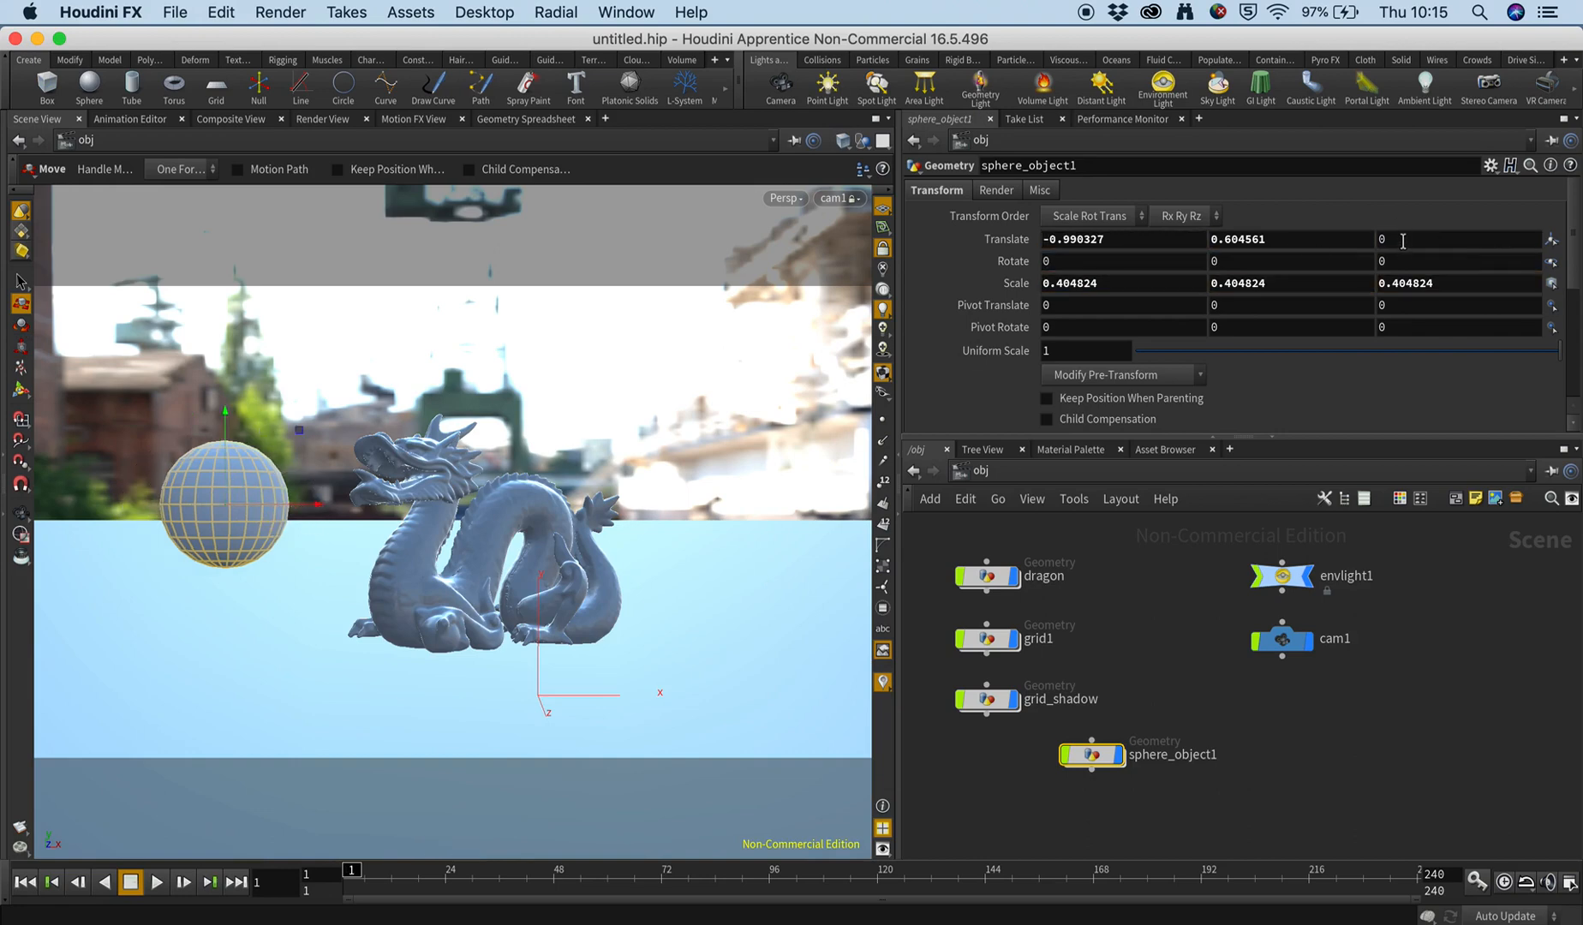
pyautogui.moveTo(1402, 239); pyautogui.dragTo(1359, 240, button='middle')
pyautogui.click(1197, 605)
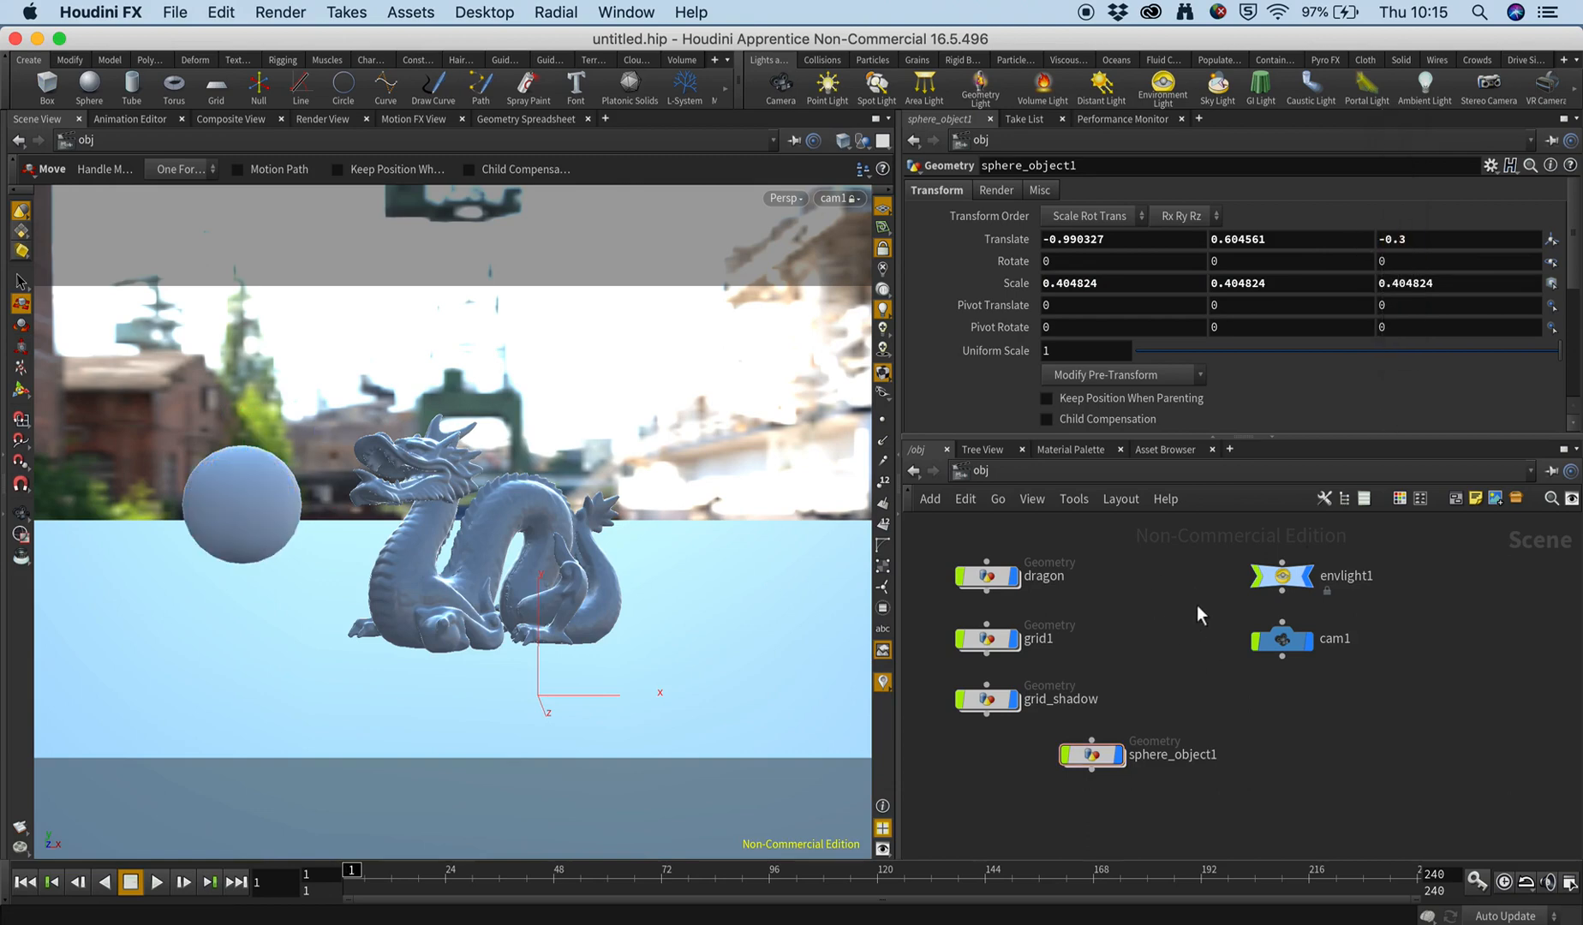
# Step: Duplicate the dragon geometry object, placing the copy beside the original node
pyautogui.click(995, 591)
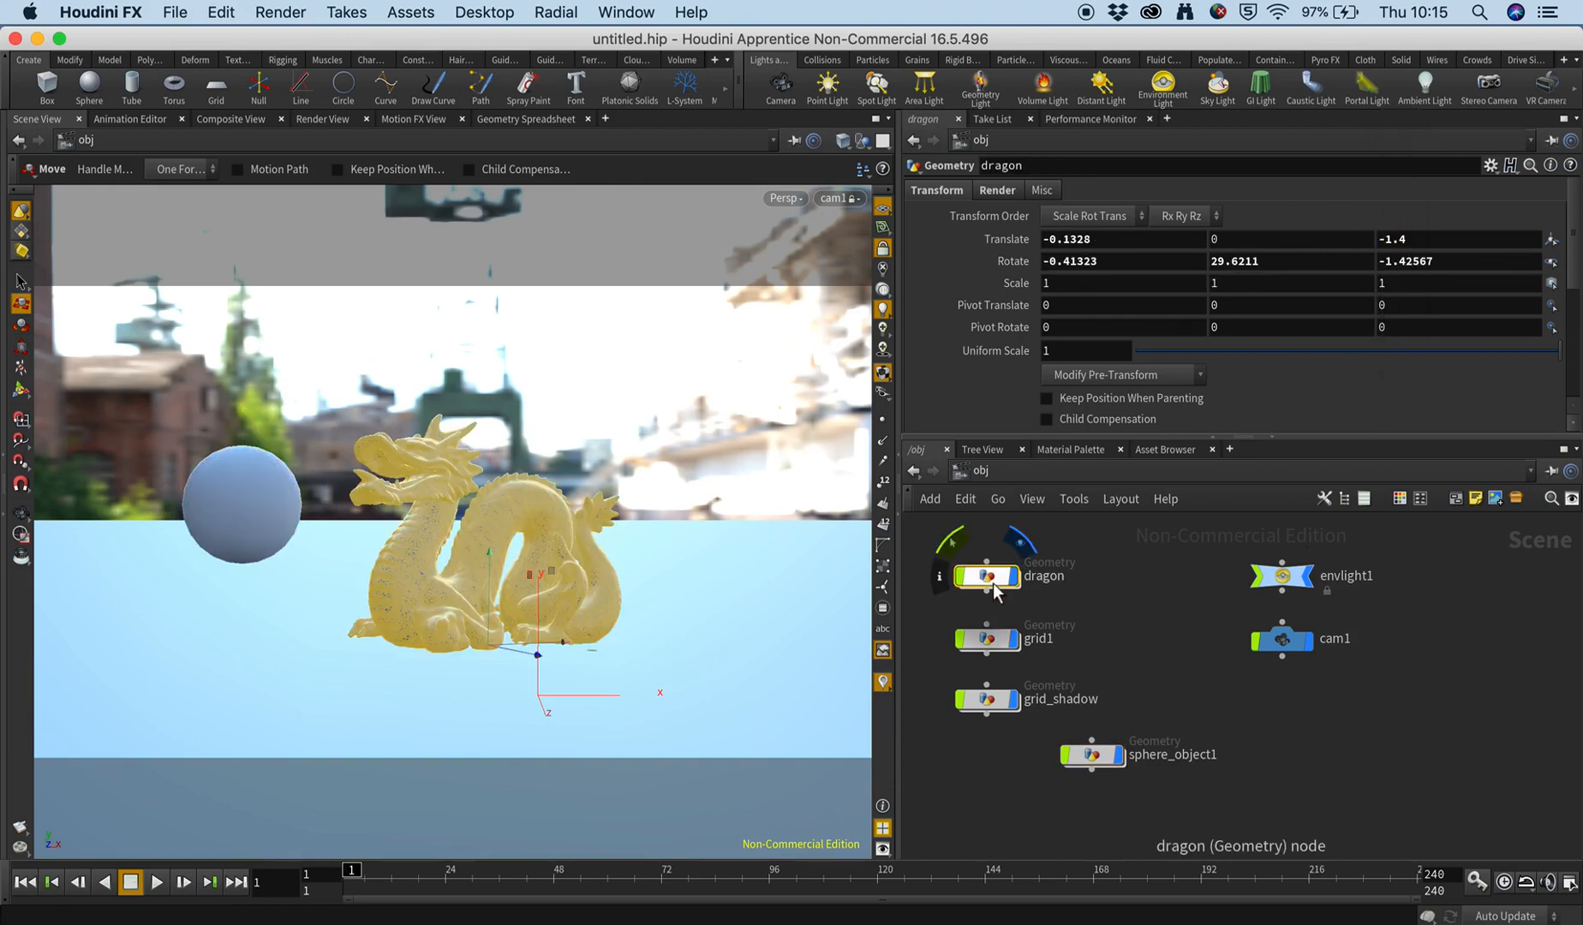
pyautogui.keyDown('alt'); pyautogui.moveTo(995, 591); pyautogui.dragTo(1128, 582); pyautogui.keyUp('alt')
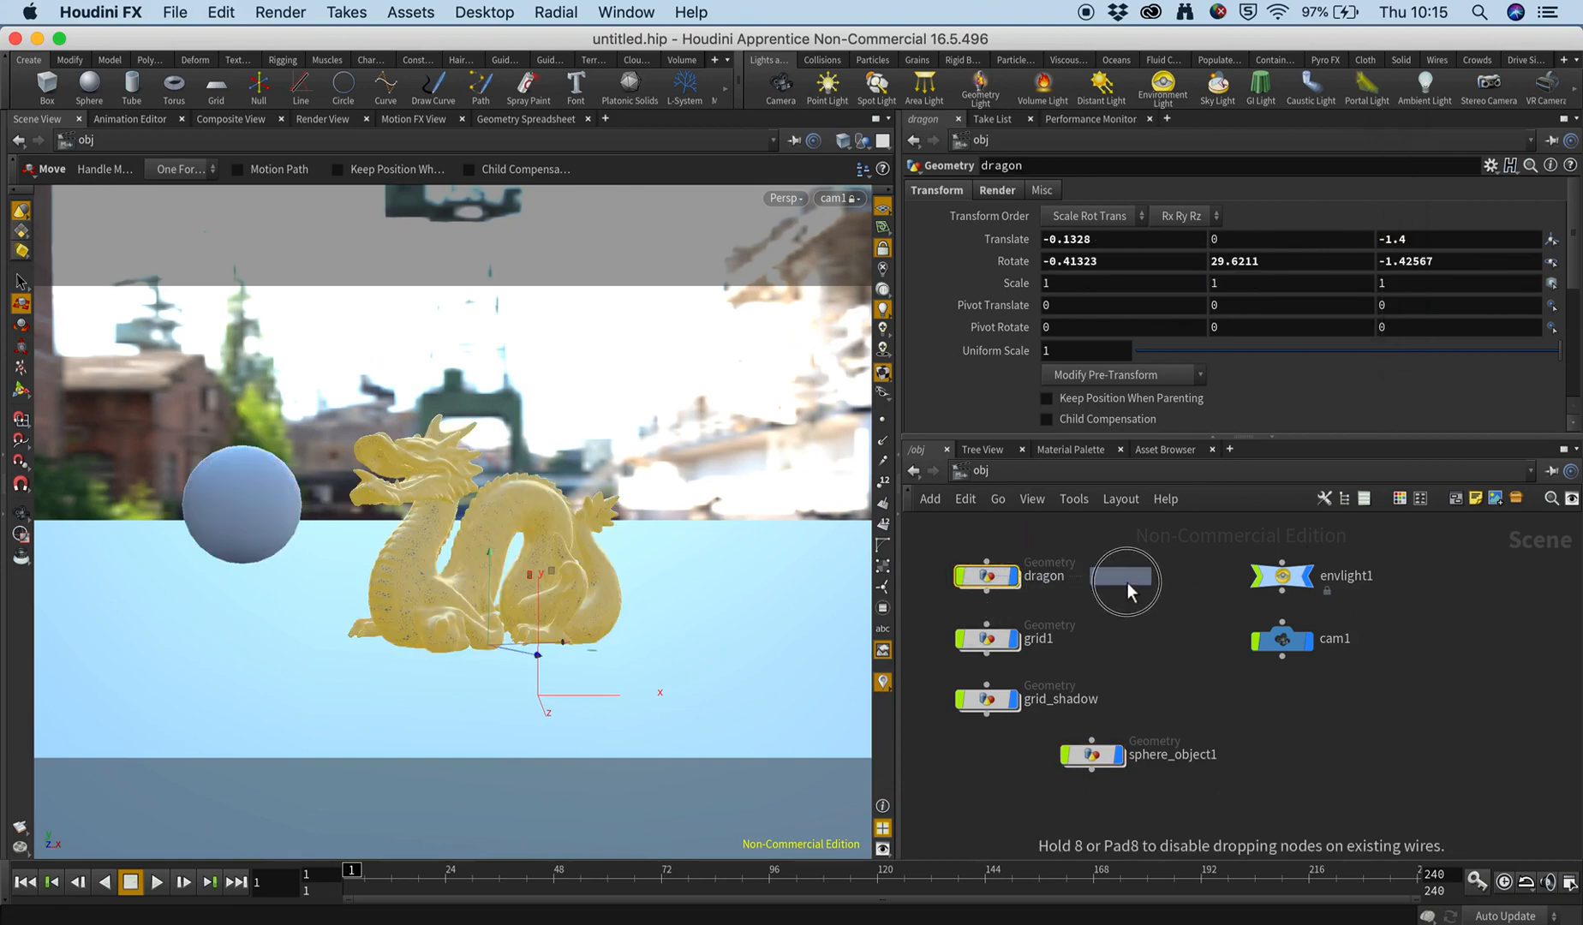
pyautogui.click(1151, 643)
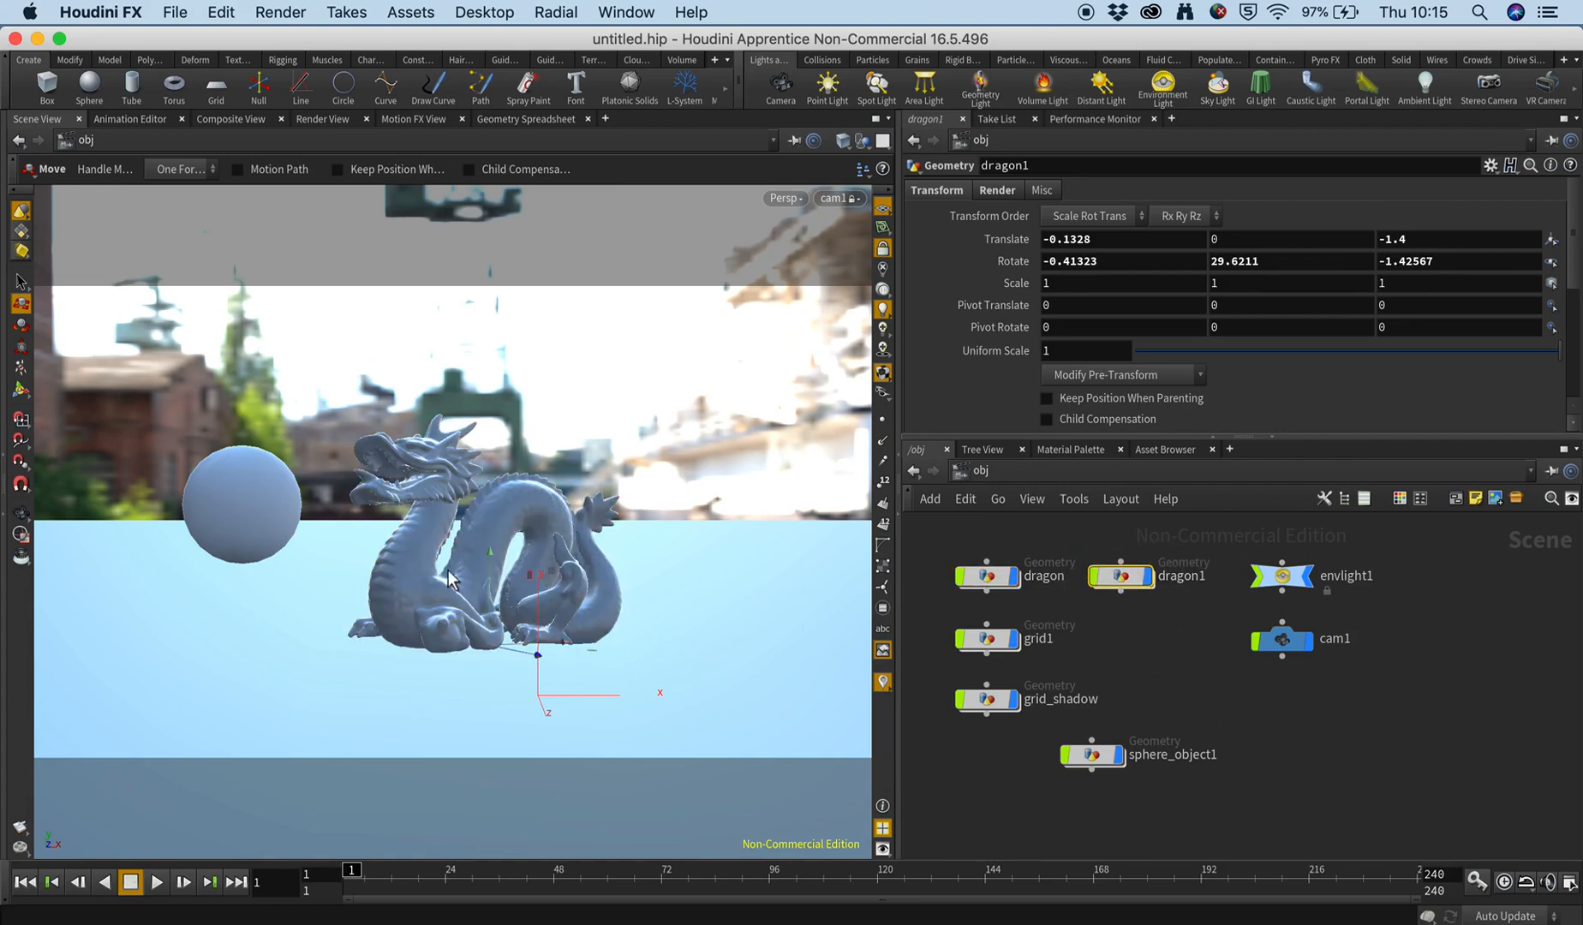
# Step: Move the duplicated dragon to about X 0.71, Z -0.95 and rotate it to about 113 degrees around Y
pyautogui.moveTo(537, 662); pyautogui.dragTo(910, 664)
pyautogui.press('r')
pyautogui.press('t')
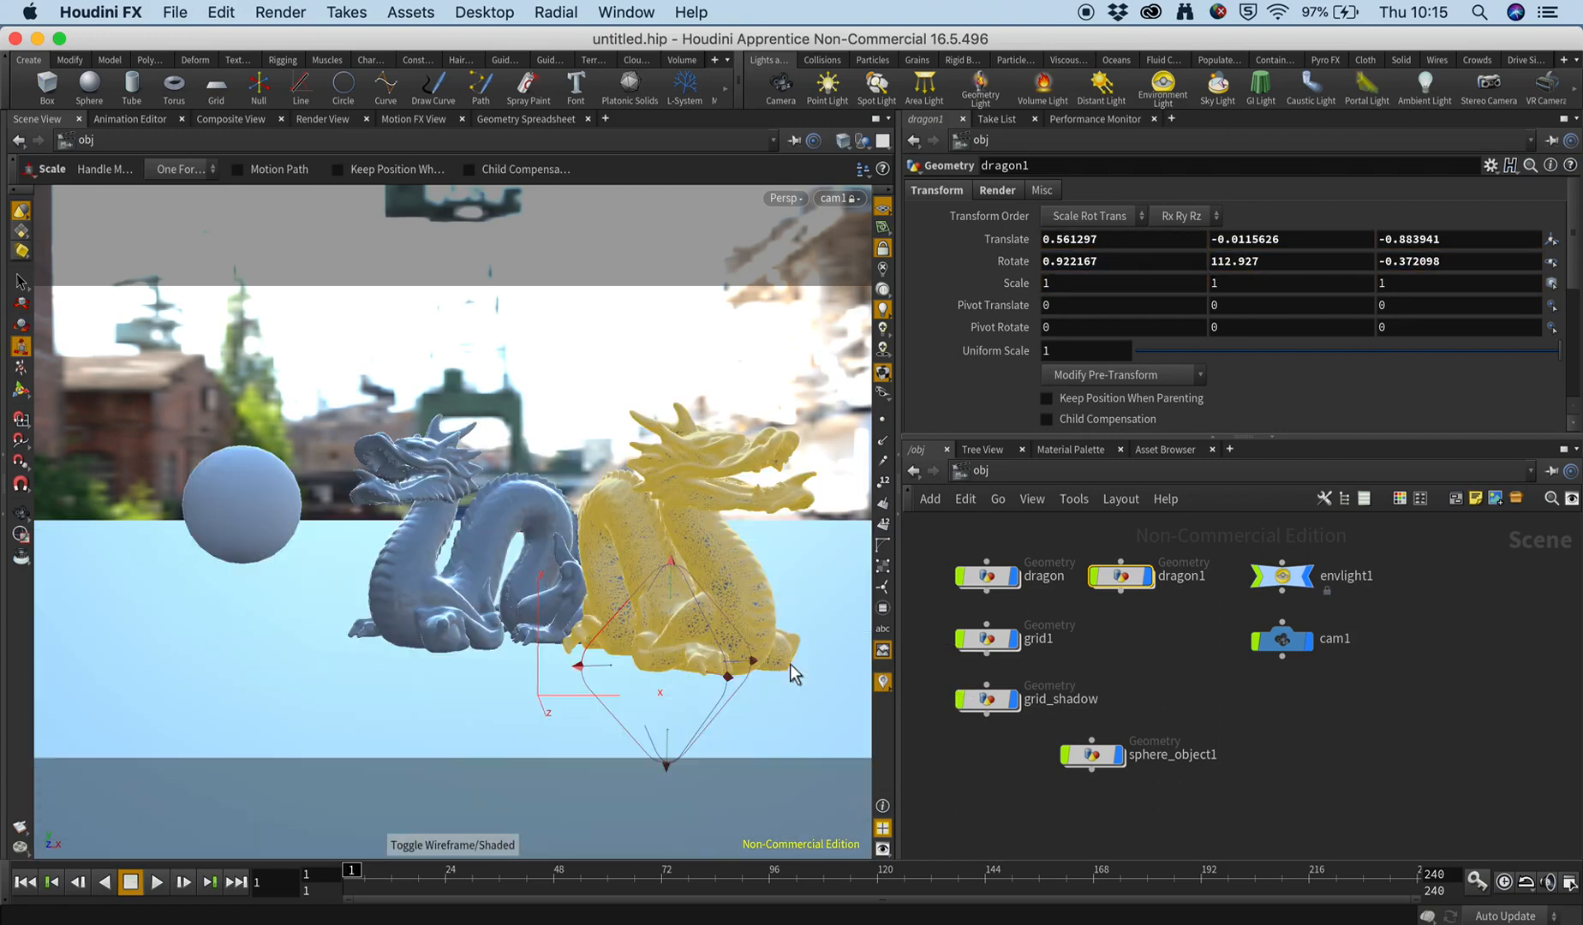
pyautogui.moveTo(733, 663); pyautogui.dragTo(773, 663)
pyautogui.click(1216, 681)
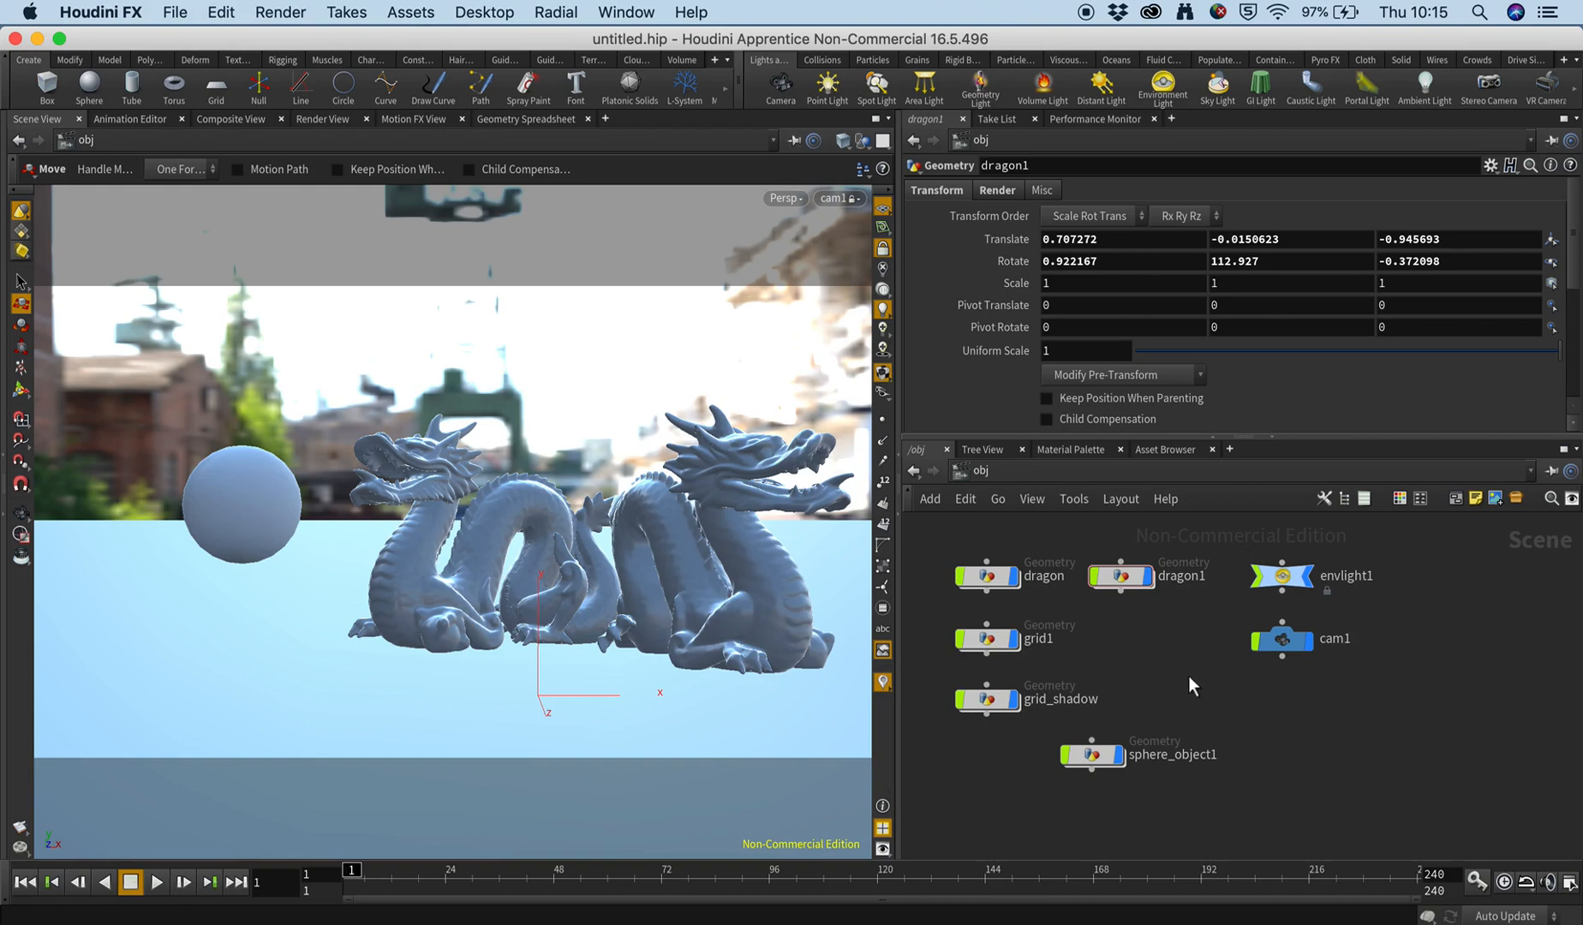
# Step: Move the original dragon back to about Z -2.20 and bring the duplicate to about X 0.41, Z -0.82
pyautogui.click(496, 600)
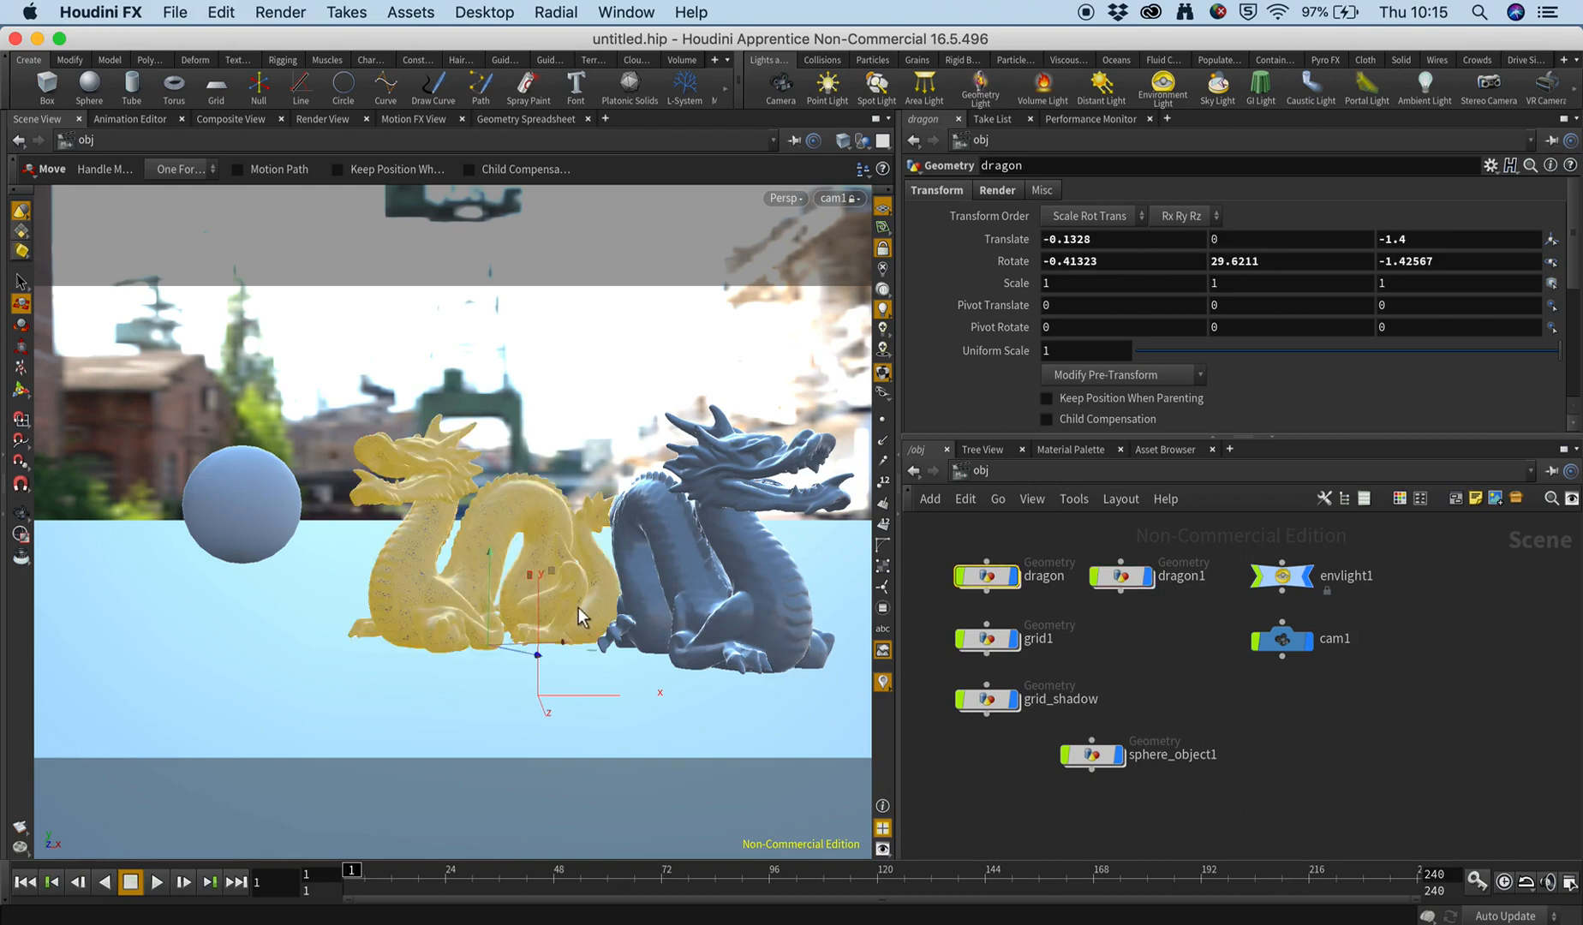
pyautogui.moveTo(562, 653)
pyautogui.mouseDown()
pyautogui.moveTo(442, 647)
pyautogui.moveTo(555, 641)
pyautogui.mouseUp()
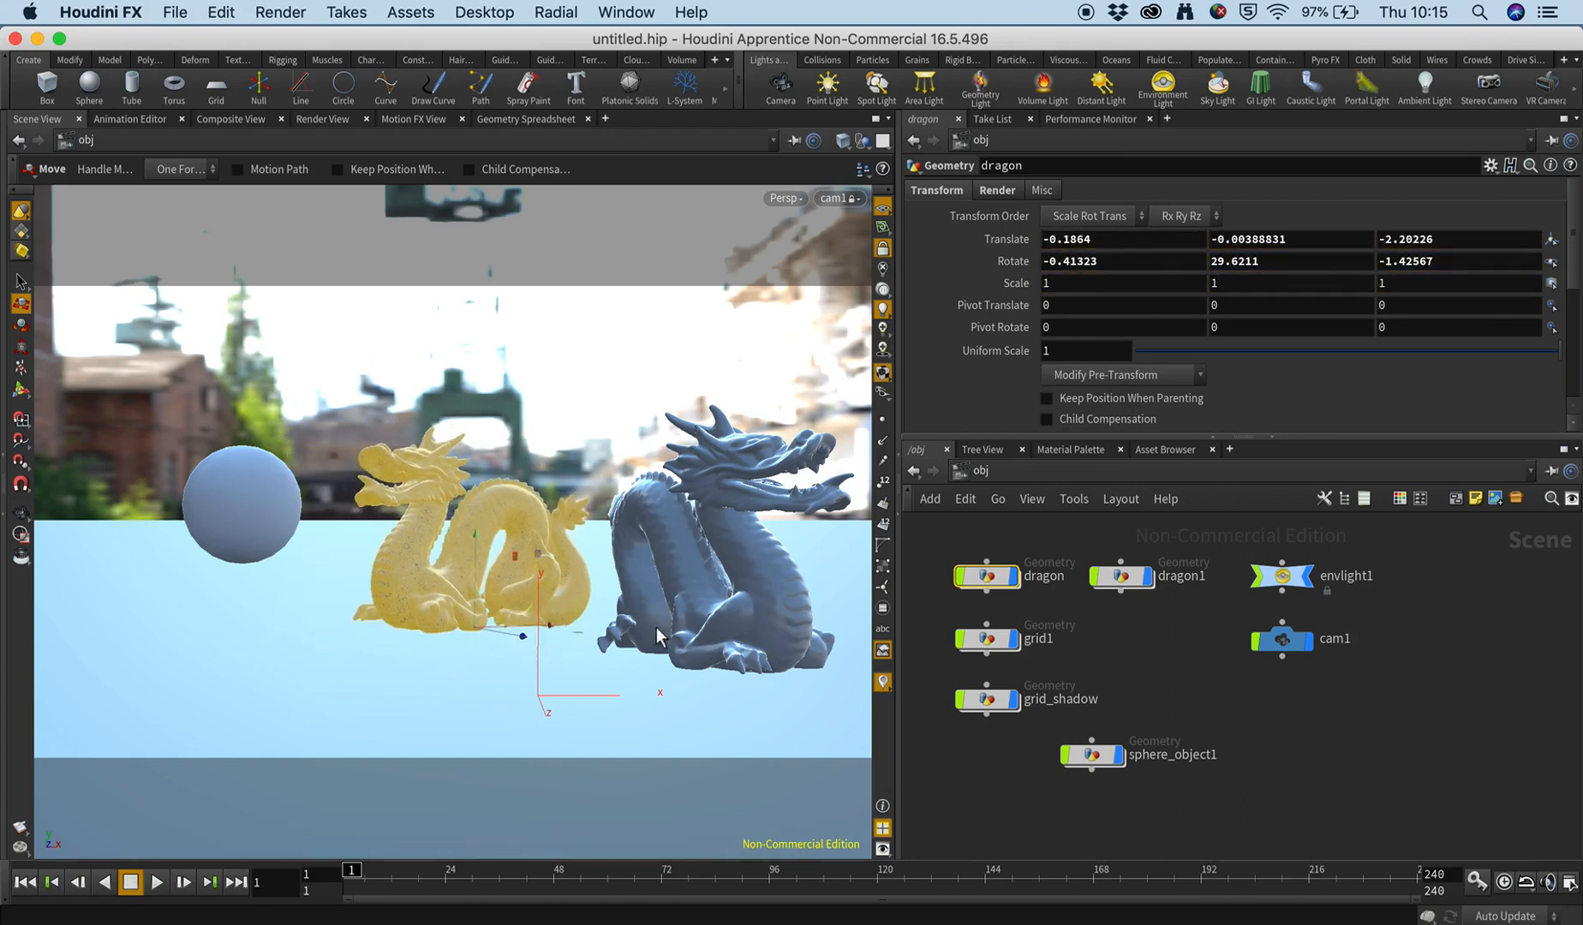
pyautogui.click(682, 633)
pyautogui.moveTo(786, 661); pyautogui.dragTo(720, 661)
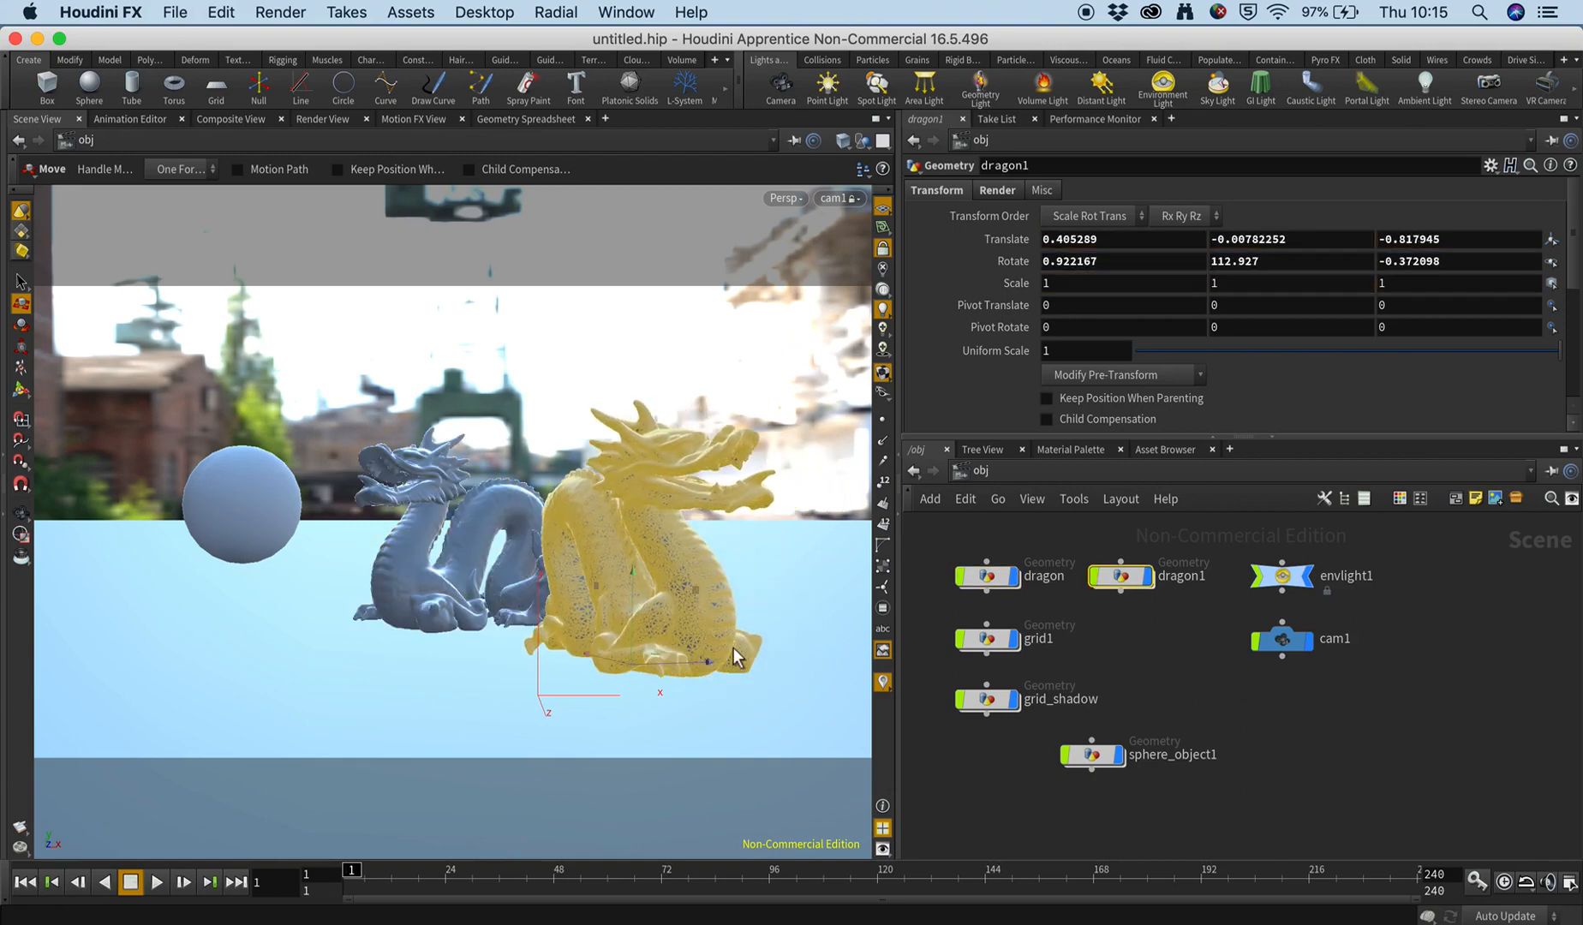
pyautogui.click(1177, 668)
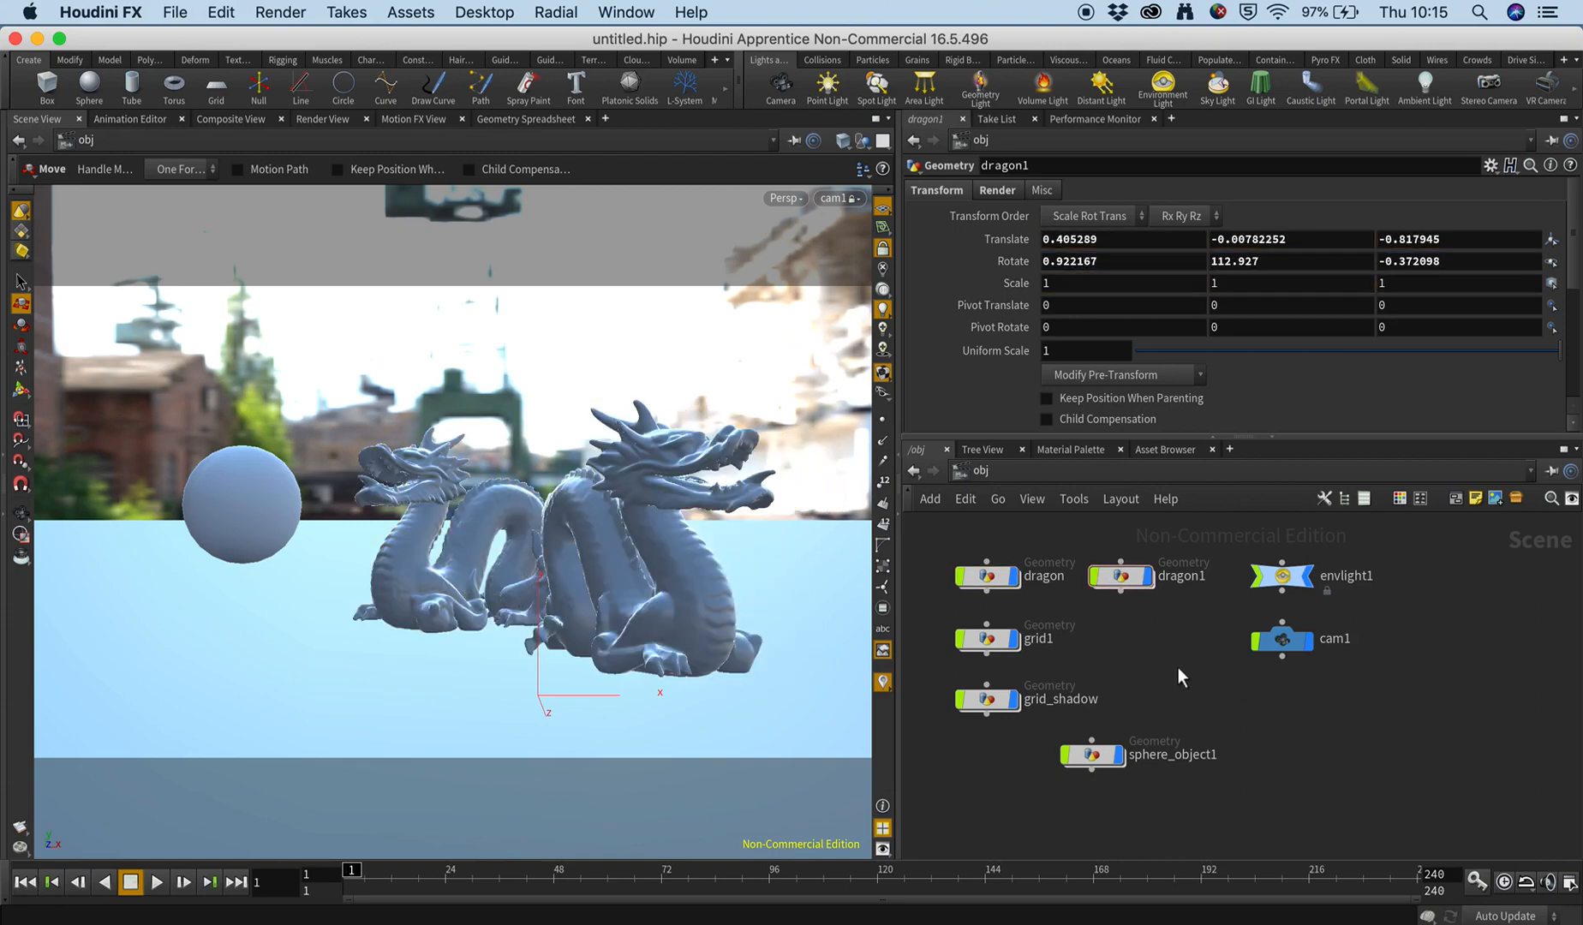
pyautogui.click(993, 578)
pyautogui.click(1084, 657)
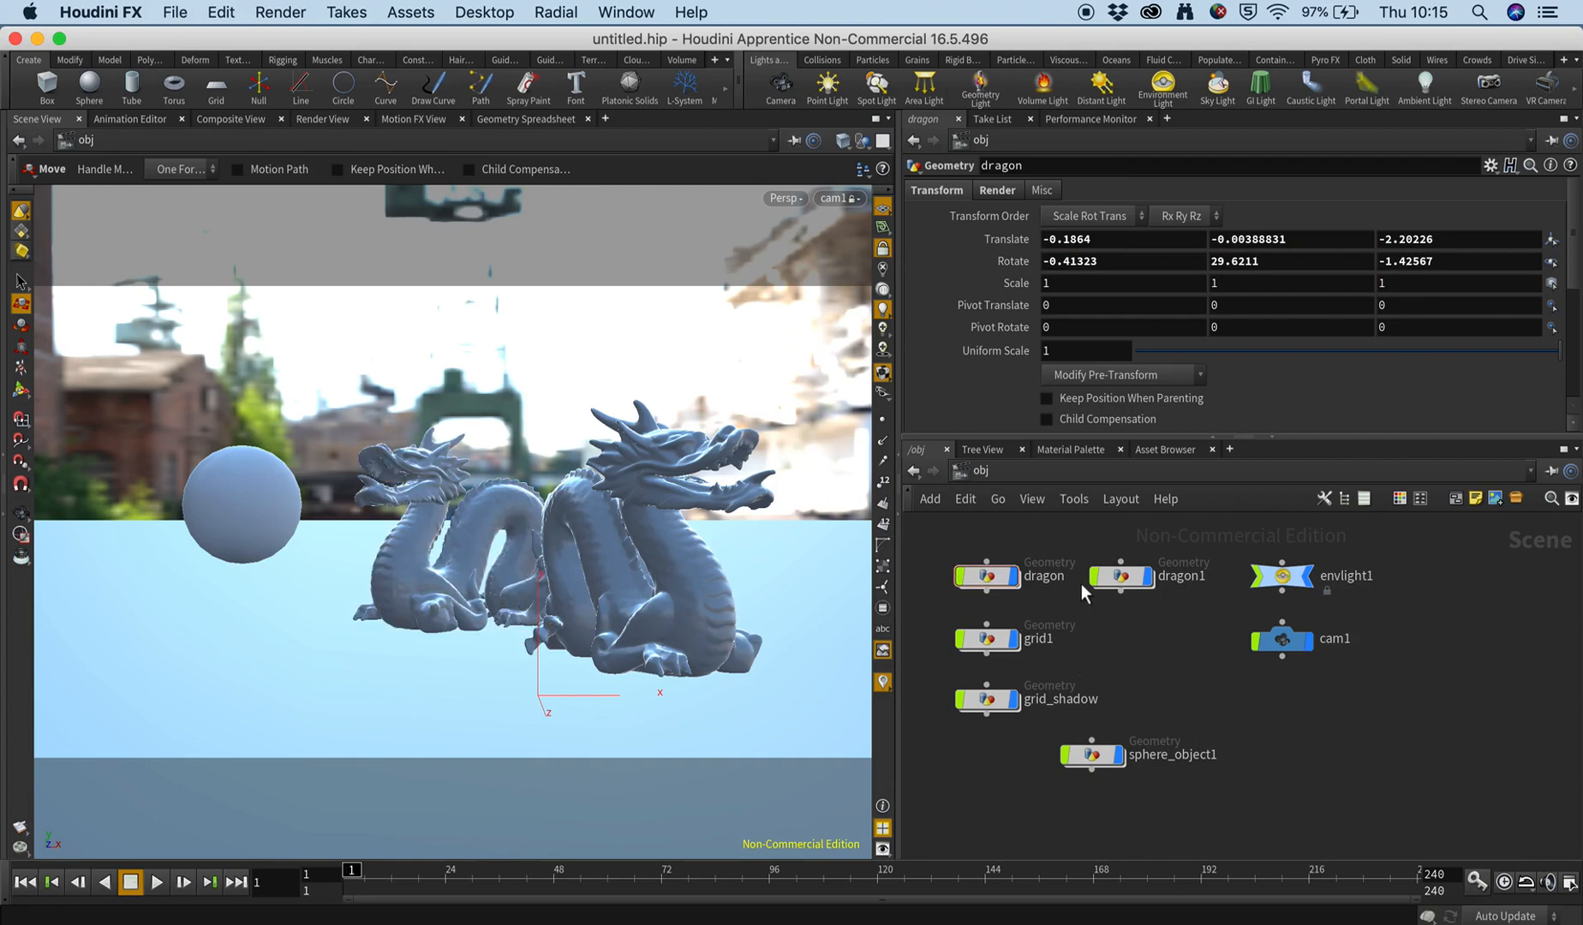
# Step: Add the Gold material from the Metallic gallery to the scene's /mat materials
pyautogui.click(1062, 452)
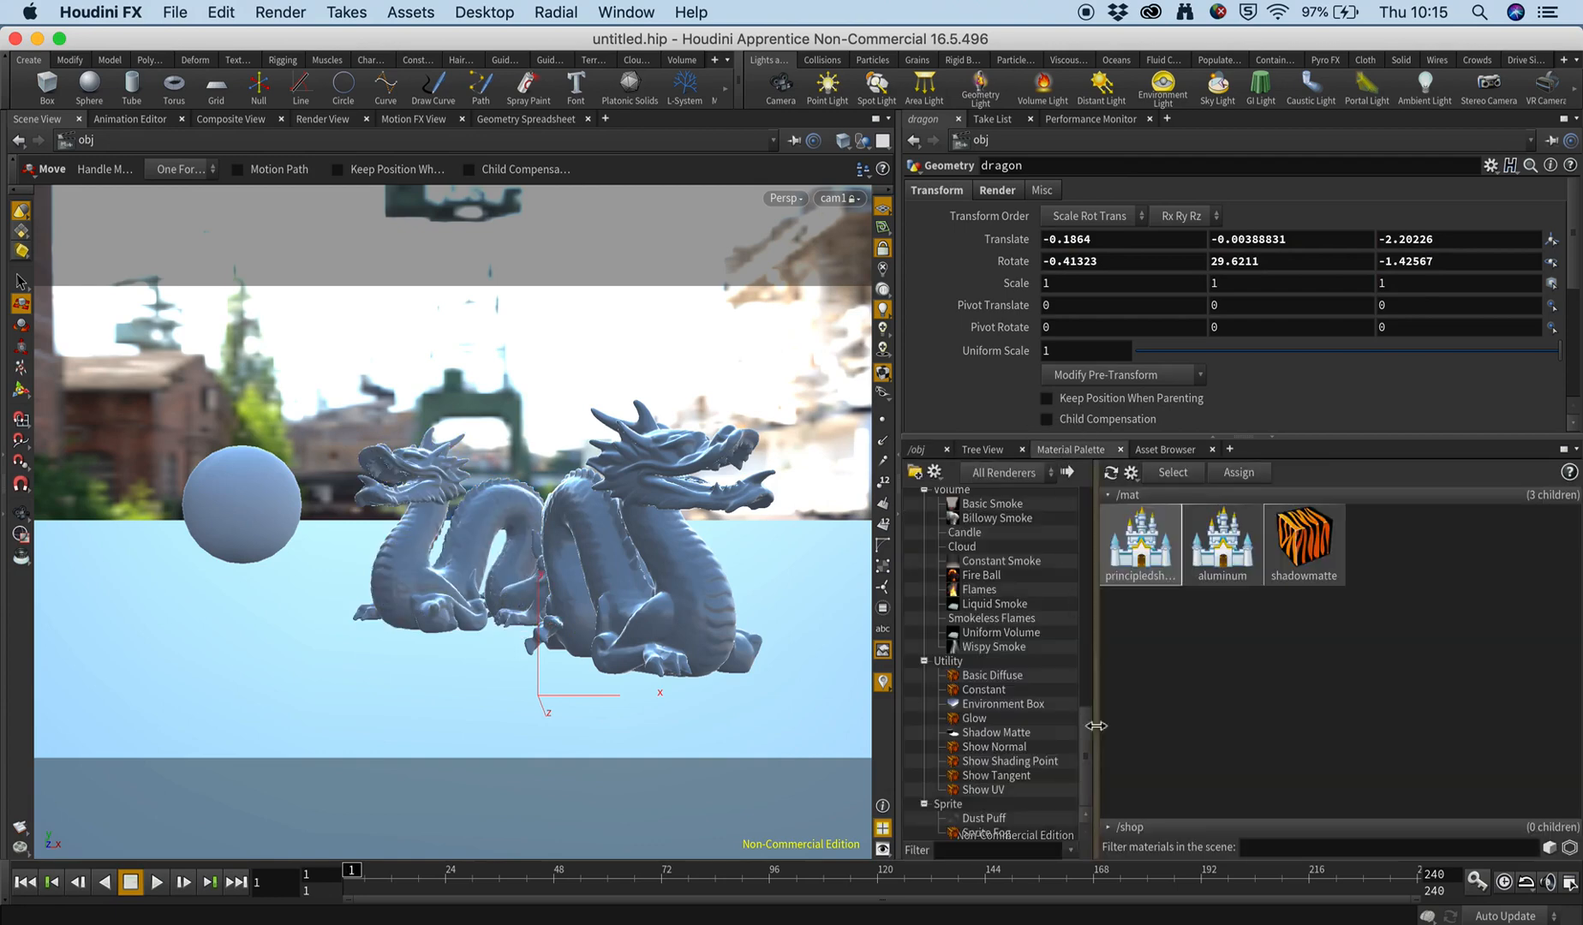
pyautogui.moveTo(1088, 758); pyautogui.dragTo(1086, 579)
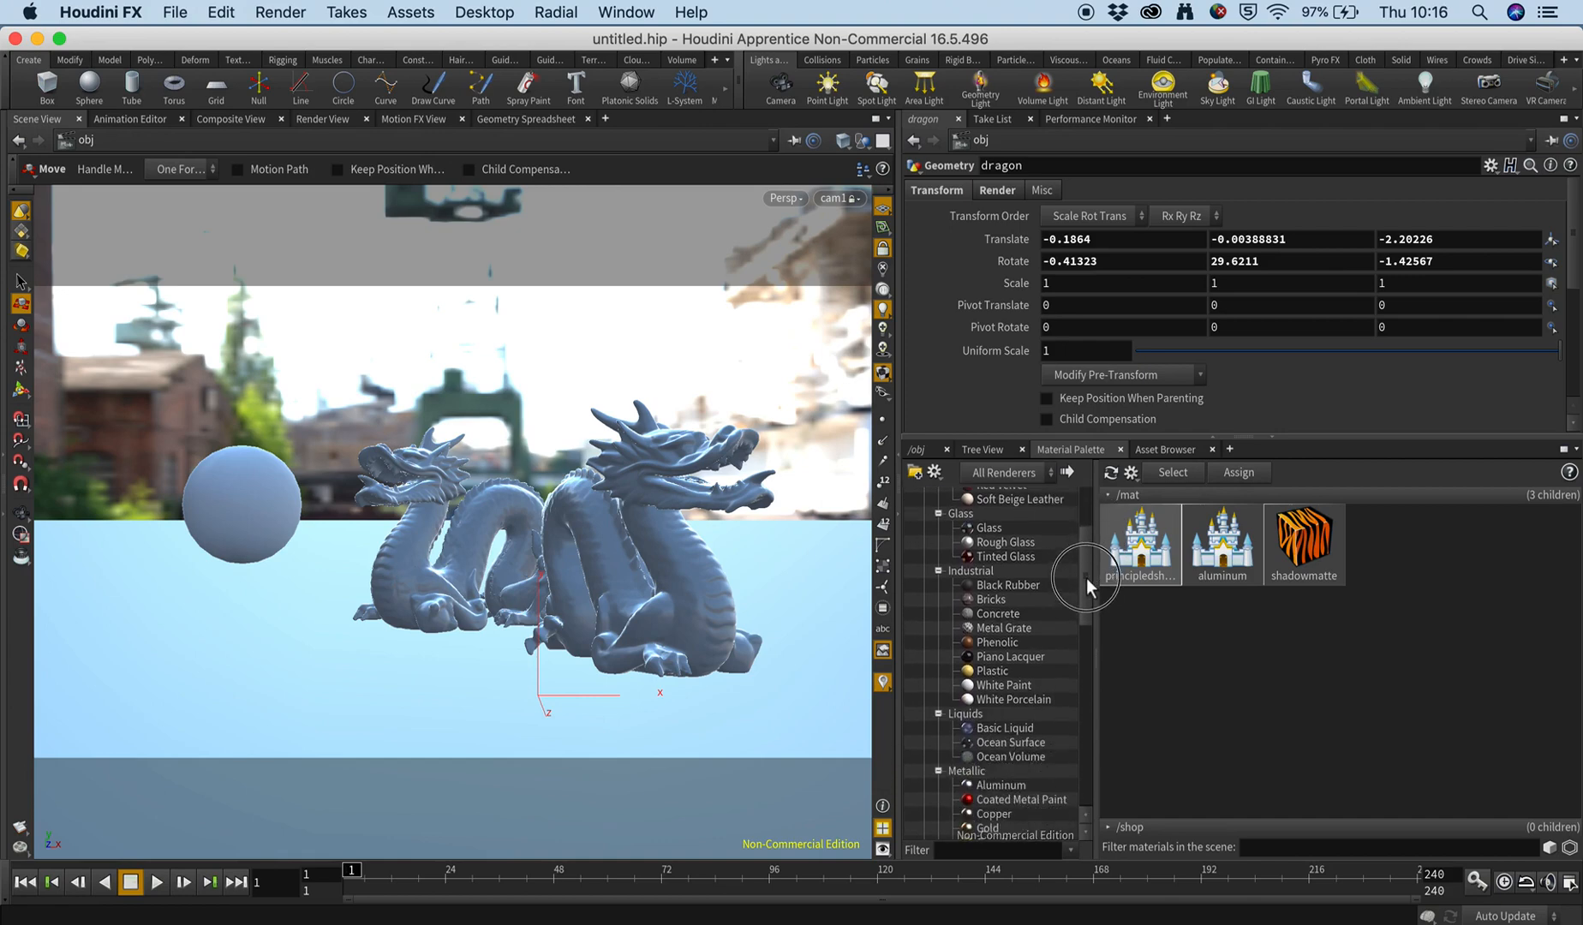
pyautogui.moveTo(1086, 579); pyautogui.dragTo(1101, 639)
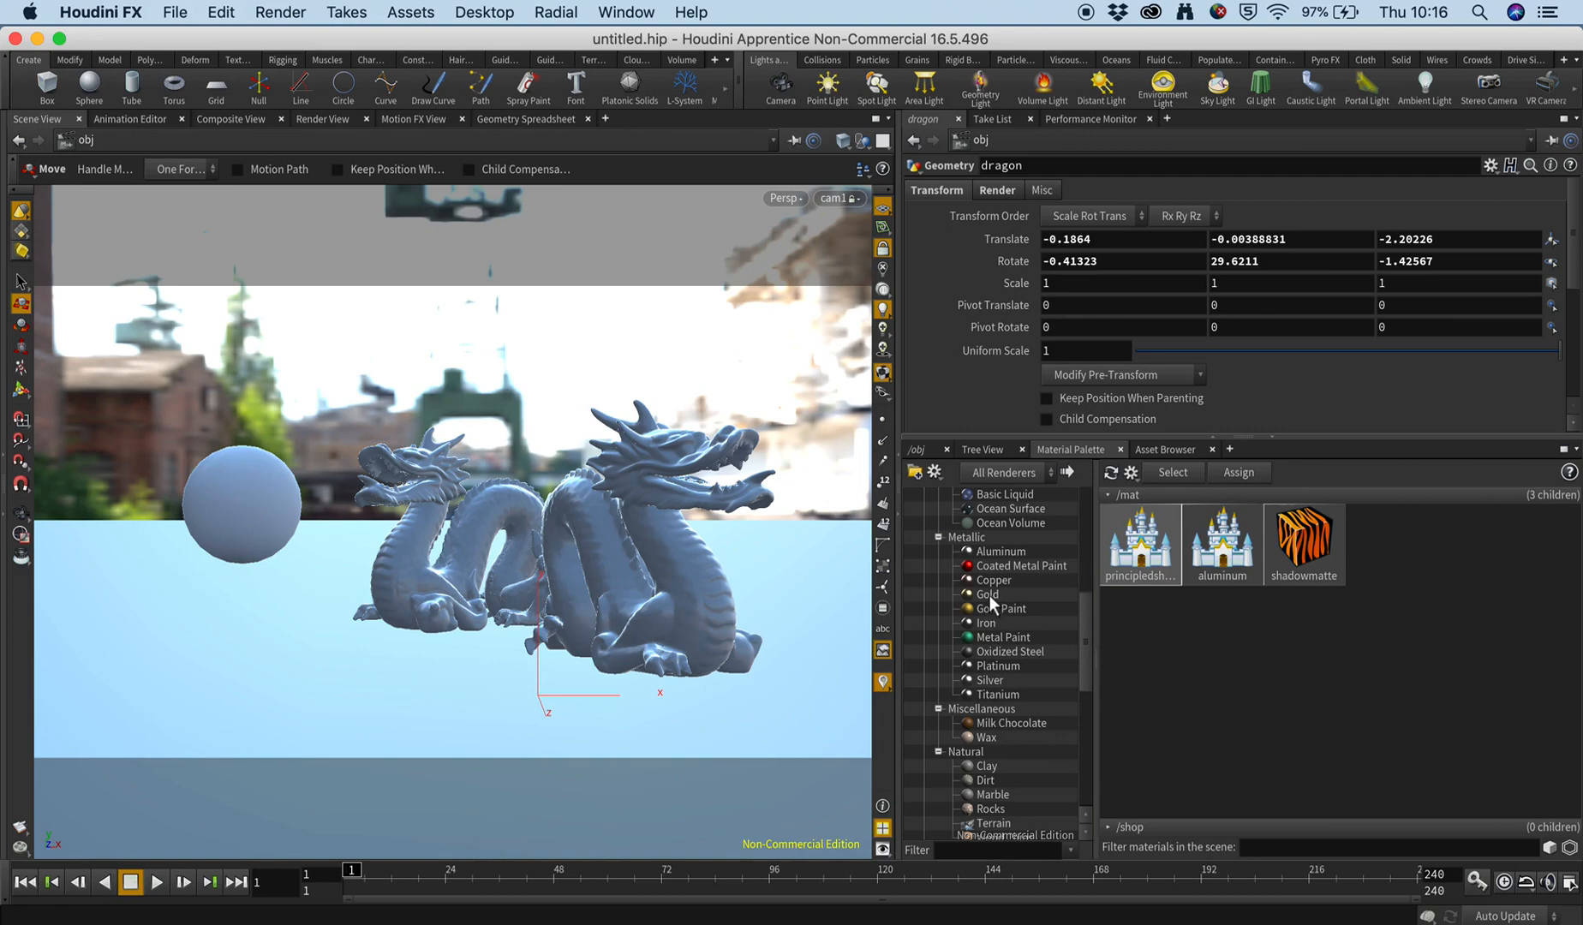
pyautogui.moveTo(989, 594); pyautogui.dragTo(1199, 654)
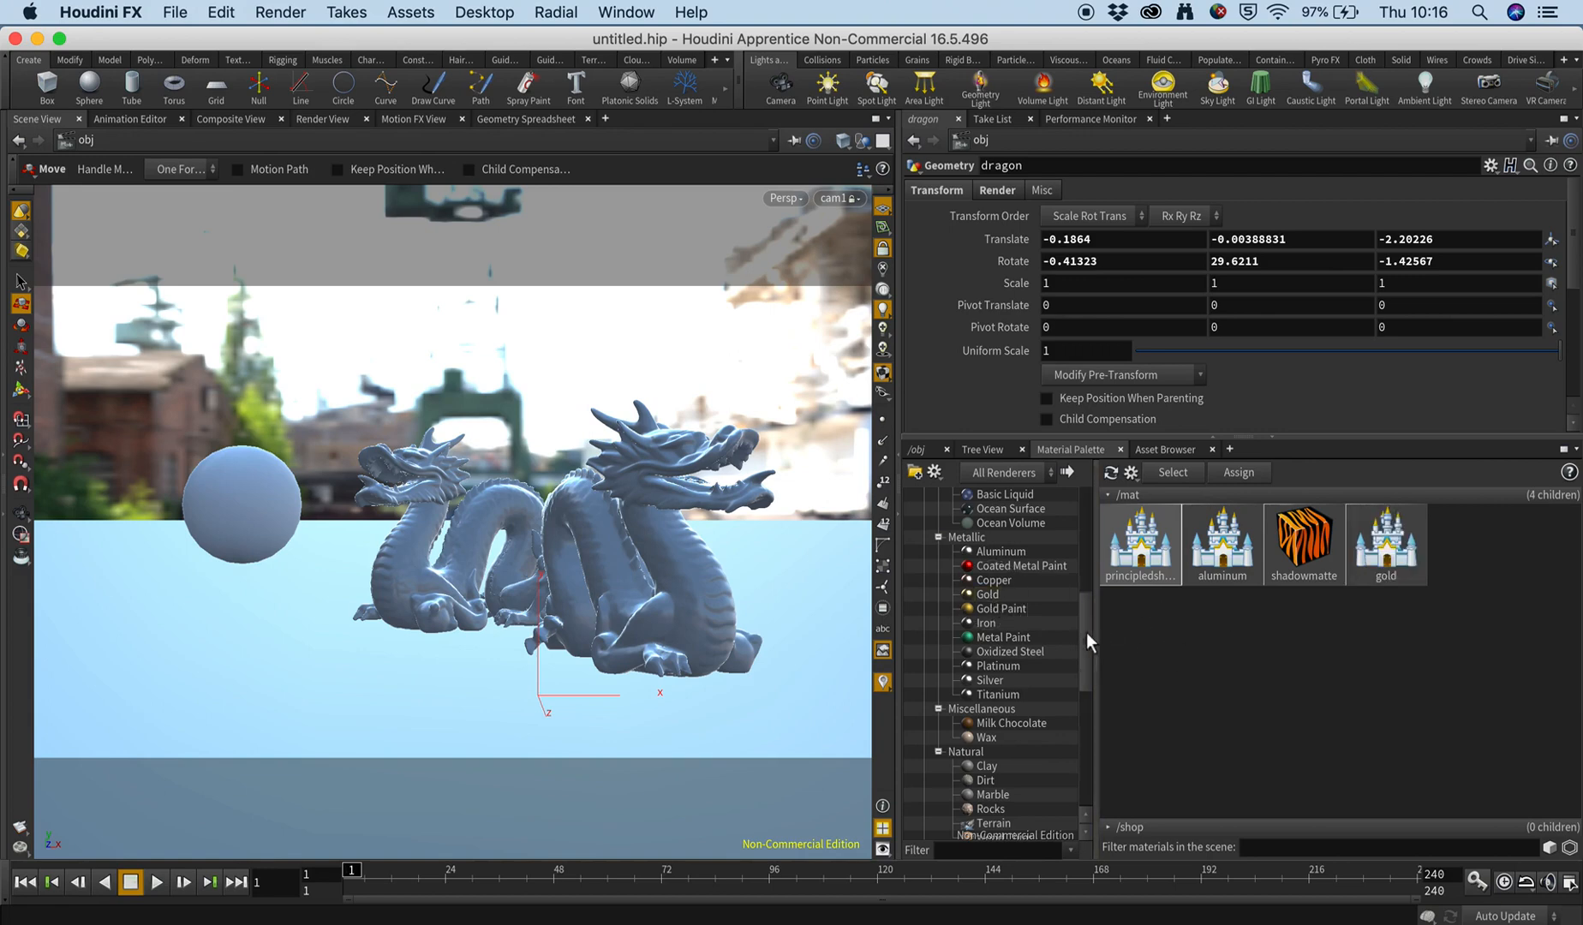
# Step: Add the Plastic material from the Industrial gallery to the scene's /mat materials
pyautogui.moveTo(1086, 632); pyautogui.dragTo(1083, 546)
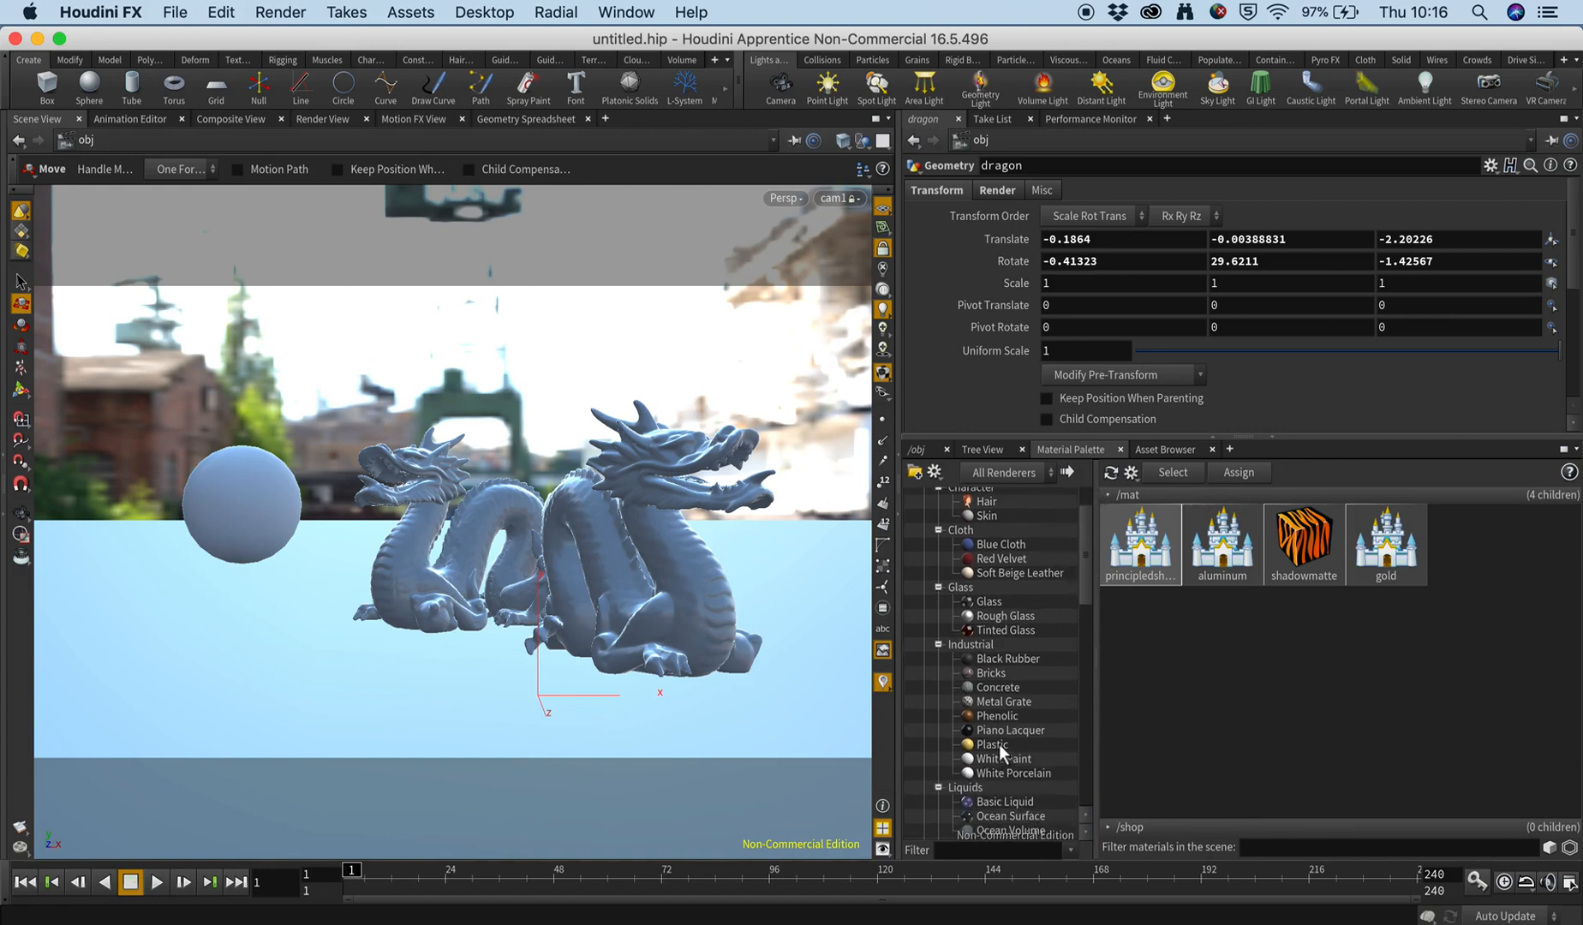
pyautogui.moveTo(999, 754); pyautogui.dragTo(1152, 735)
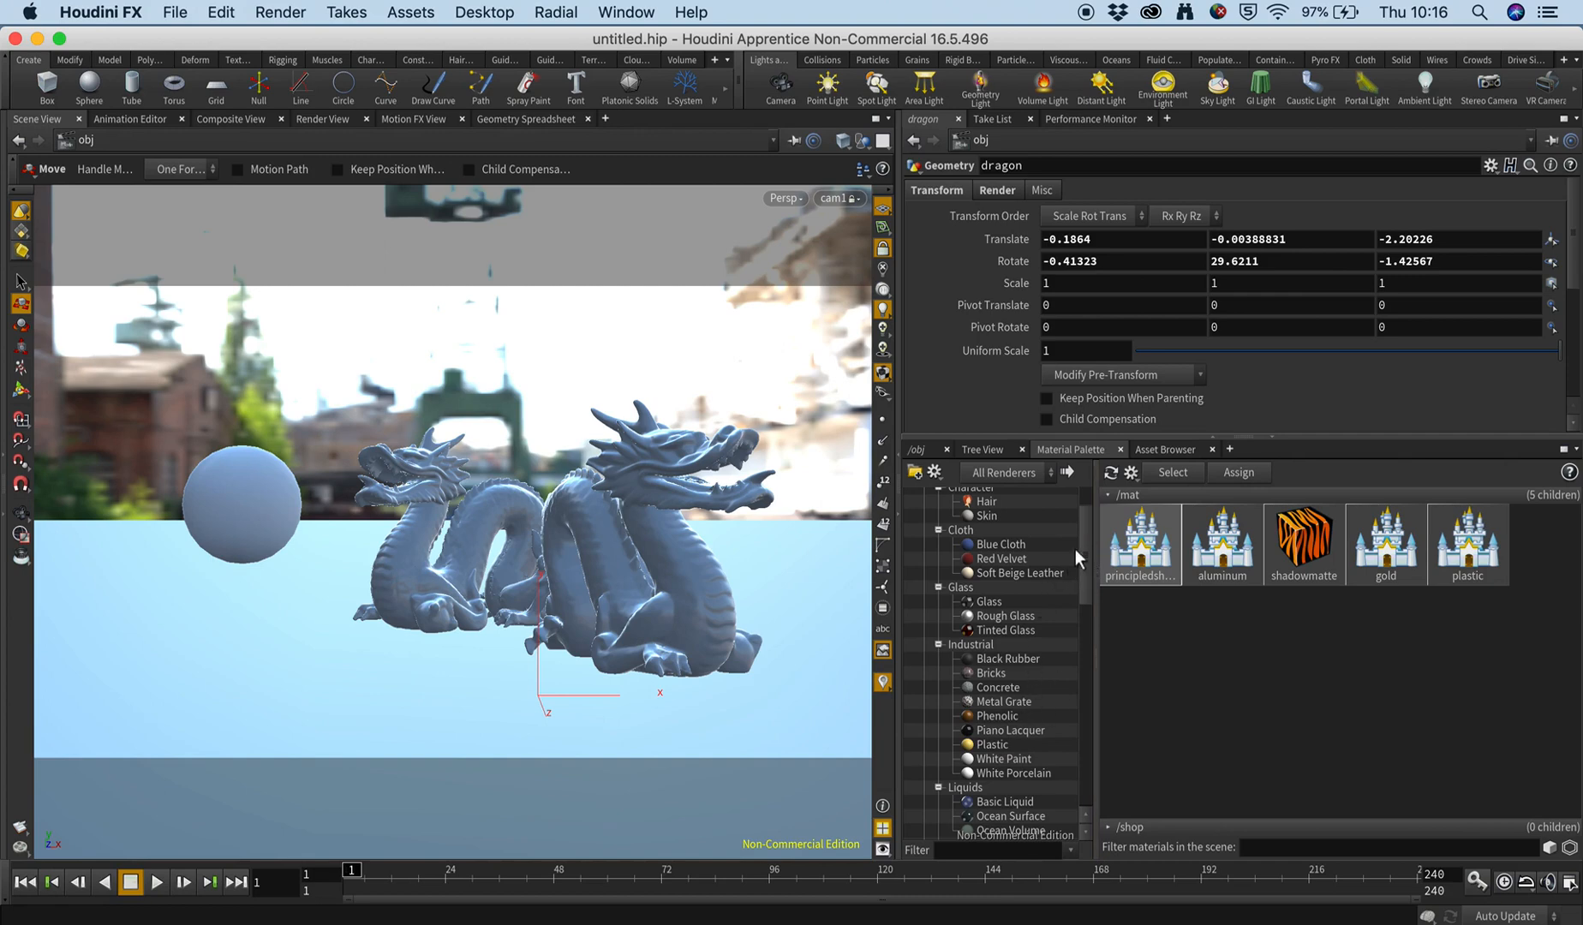
pyautogui.moveTo(1086, 547); pyautogui.dragTo(1072, 514)
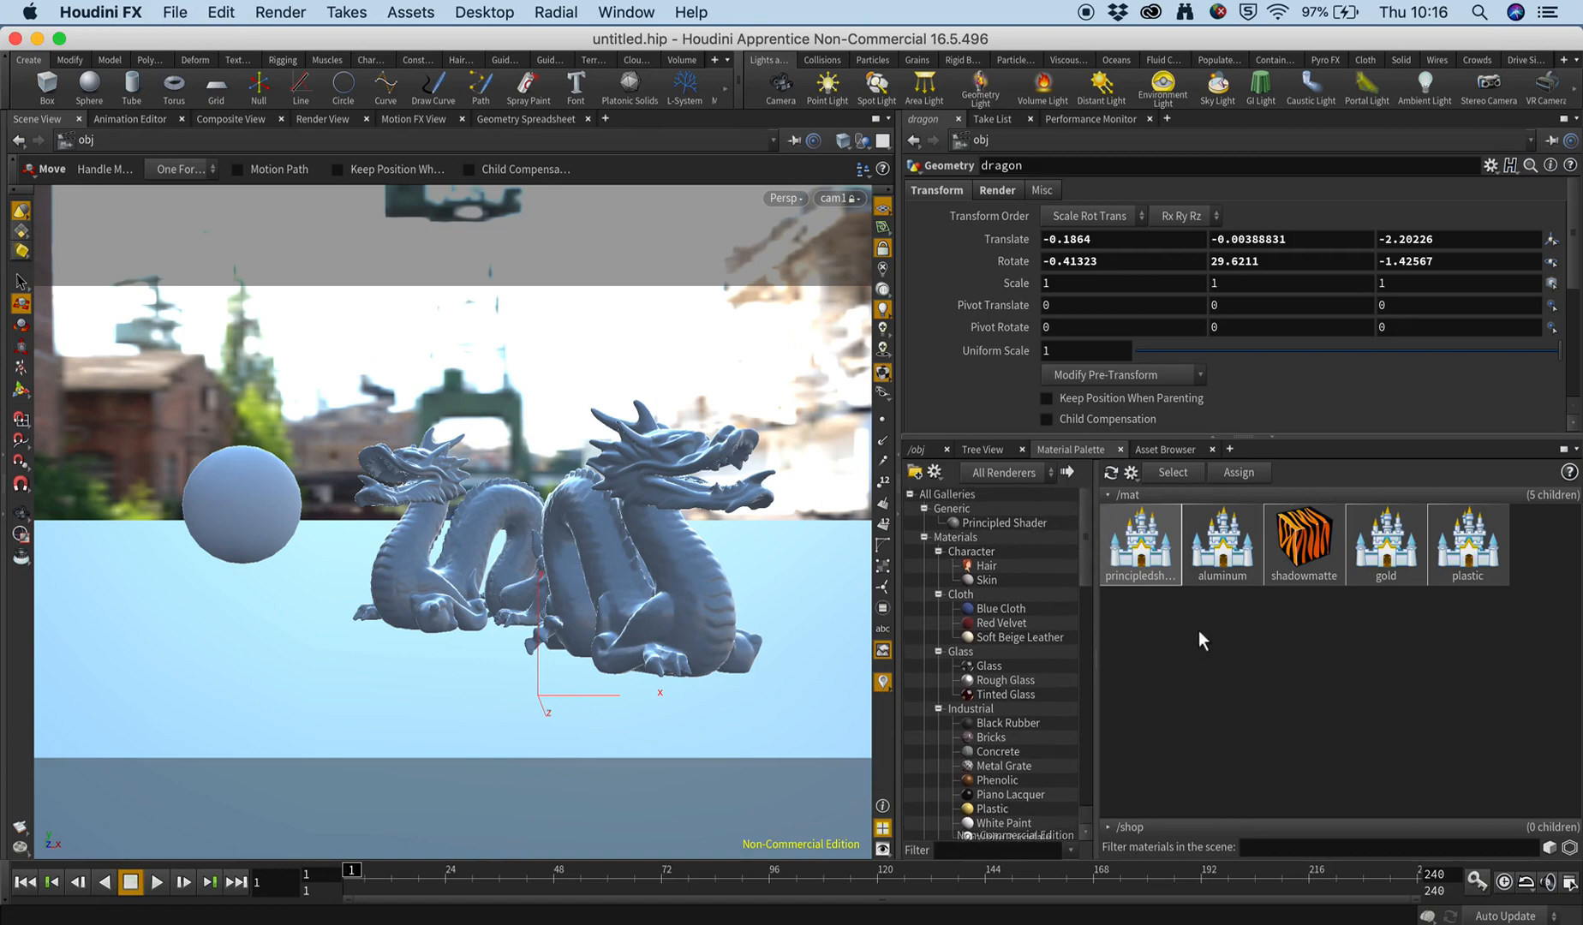
# Step: Assign gold to the original dragon, plastic to the duplicated dragon and principledshader to the sphere
pyautogui.moveTo(1386, 549); pyautogui.dragTo(492, 520)
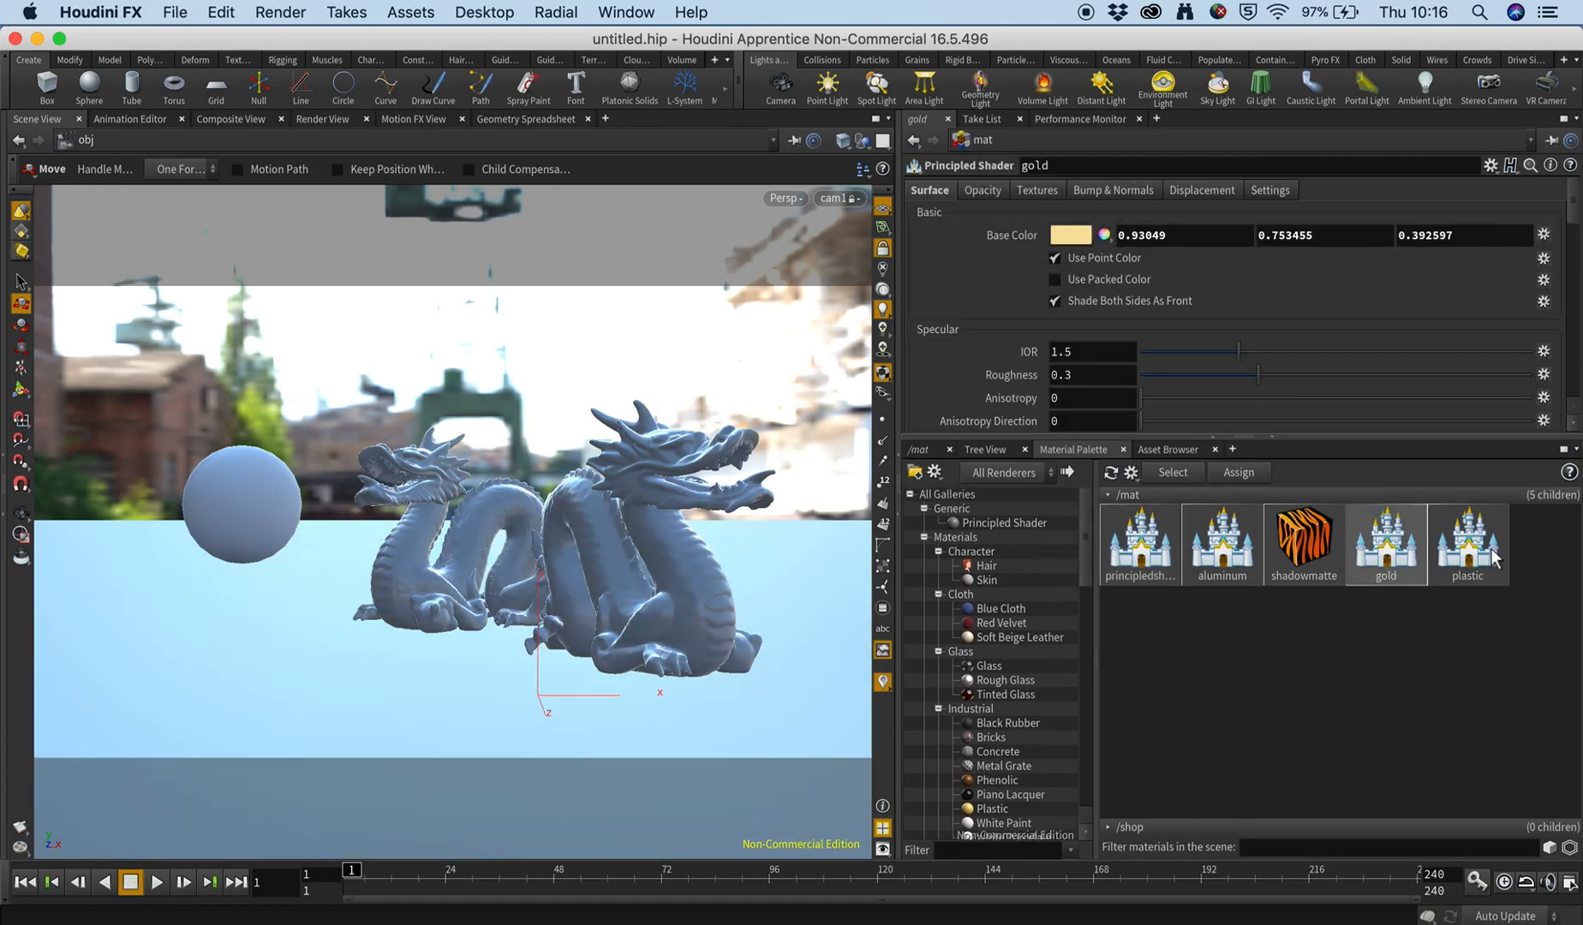
pyautogui.moveTo(1492, 559); pyautogui.dragTo(660, 499)
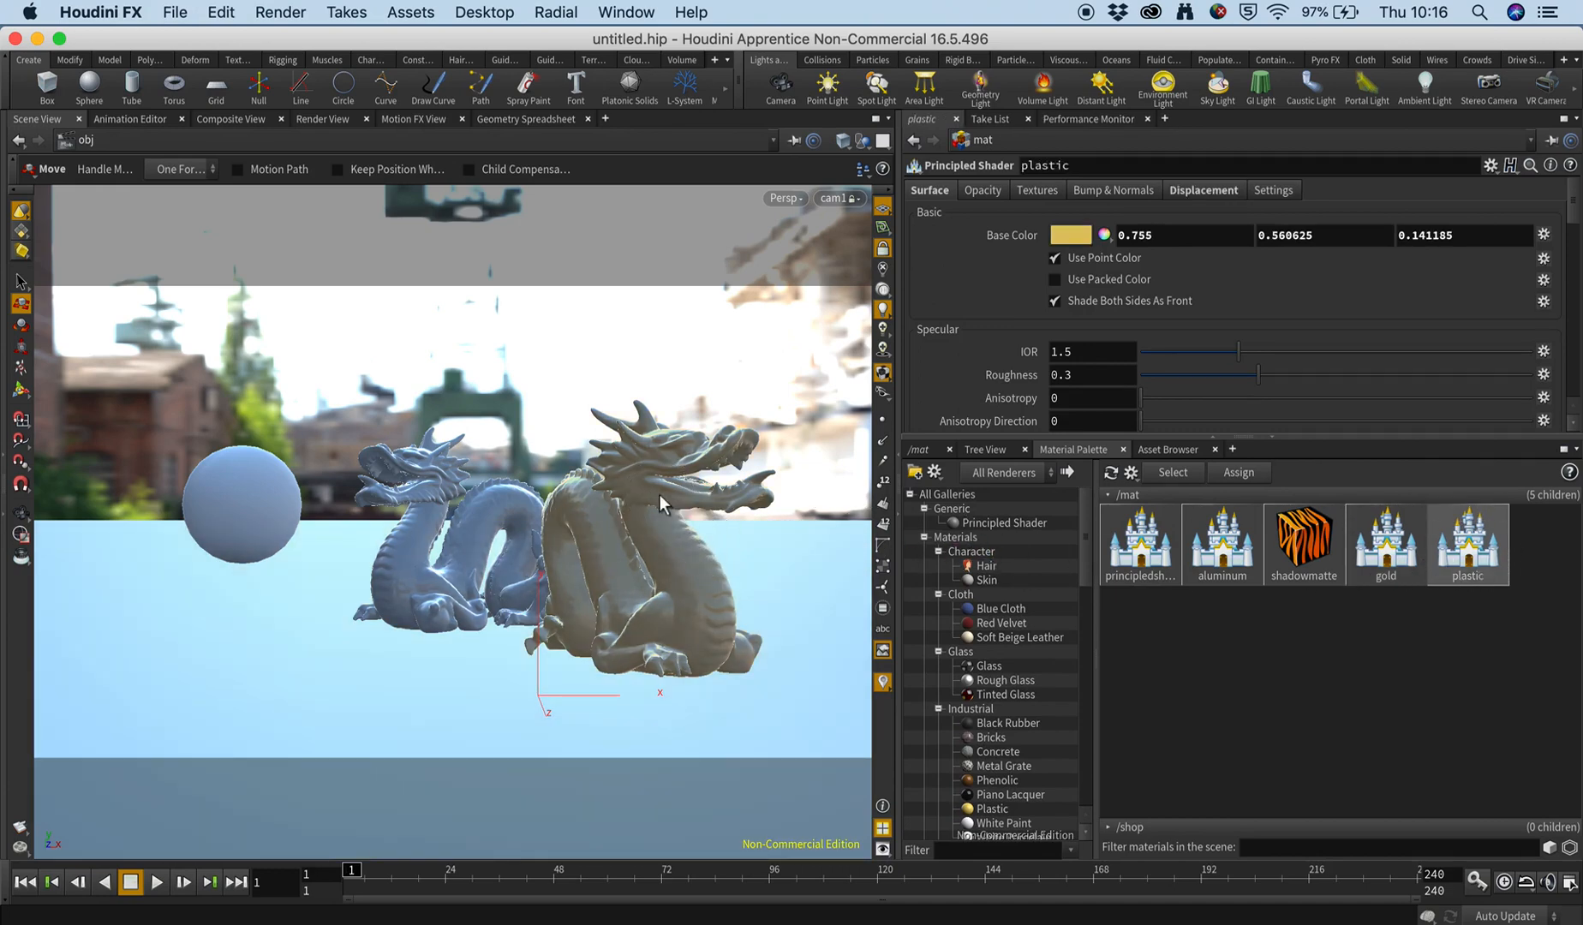
pyautogui.click(1154, 557)
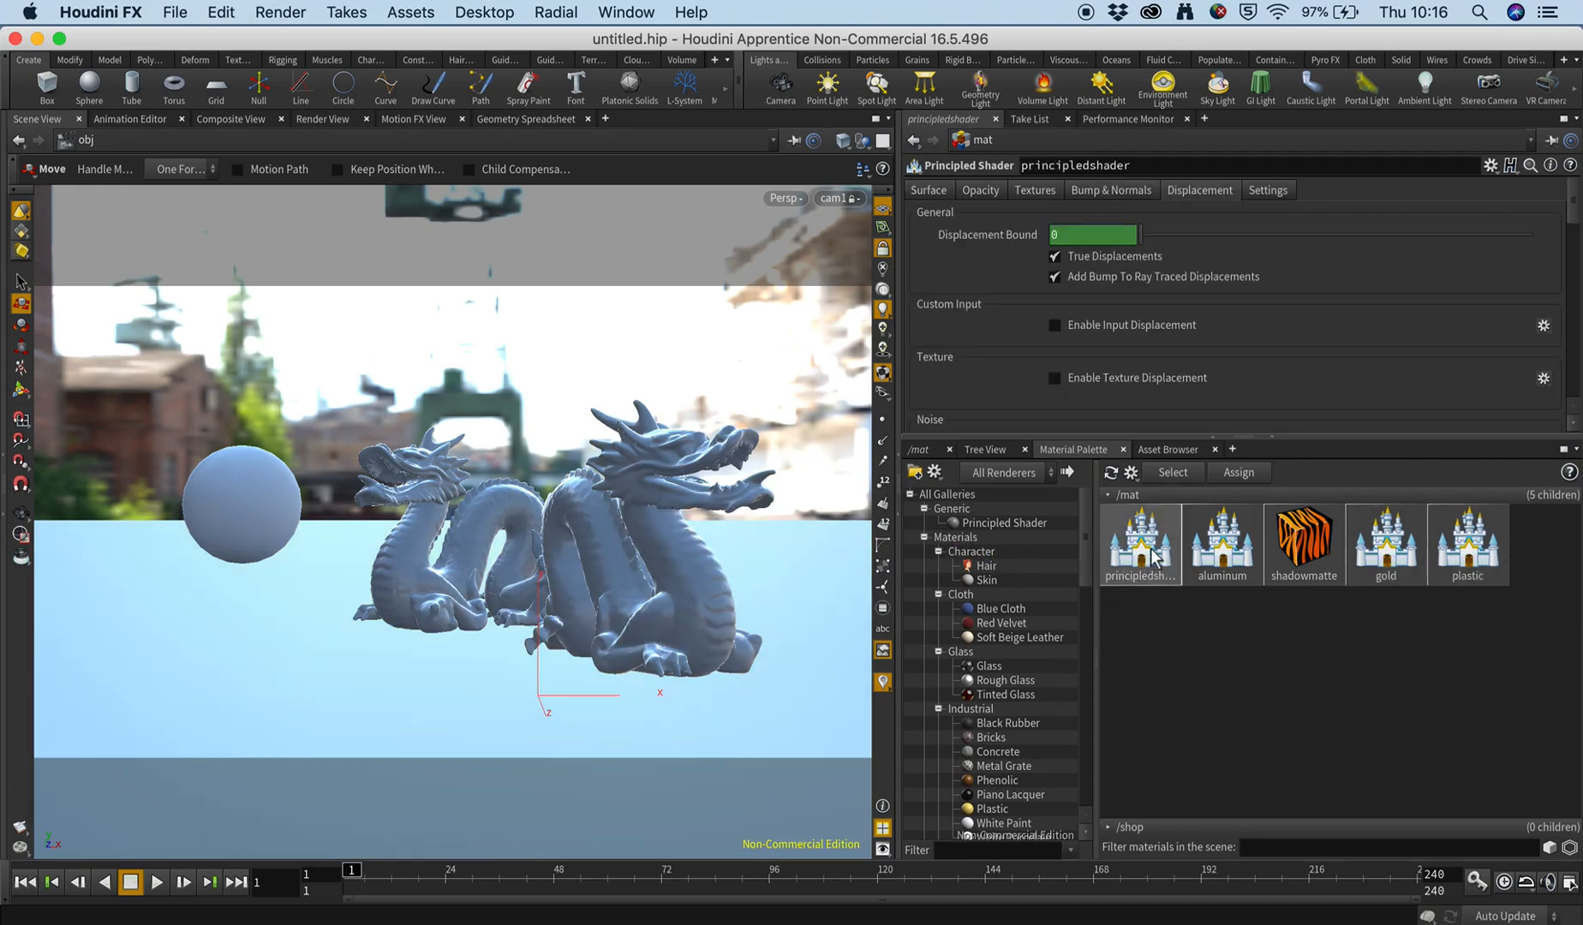
pyautogui.moveTo(1154, 557); pyautogui.dragTo(235, 497)
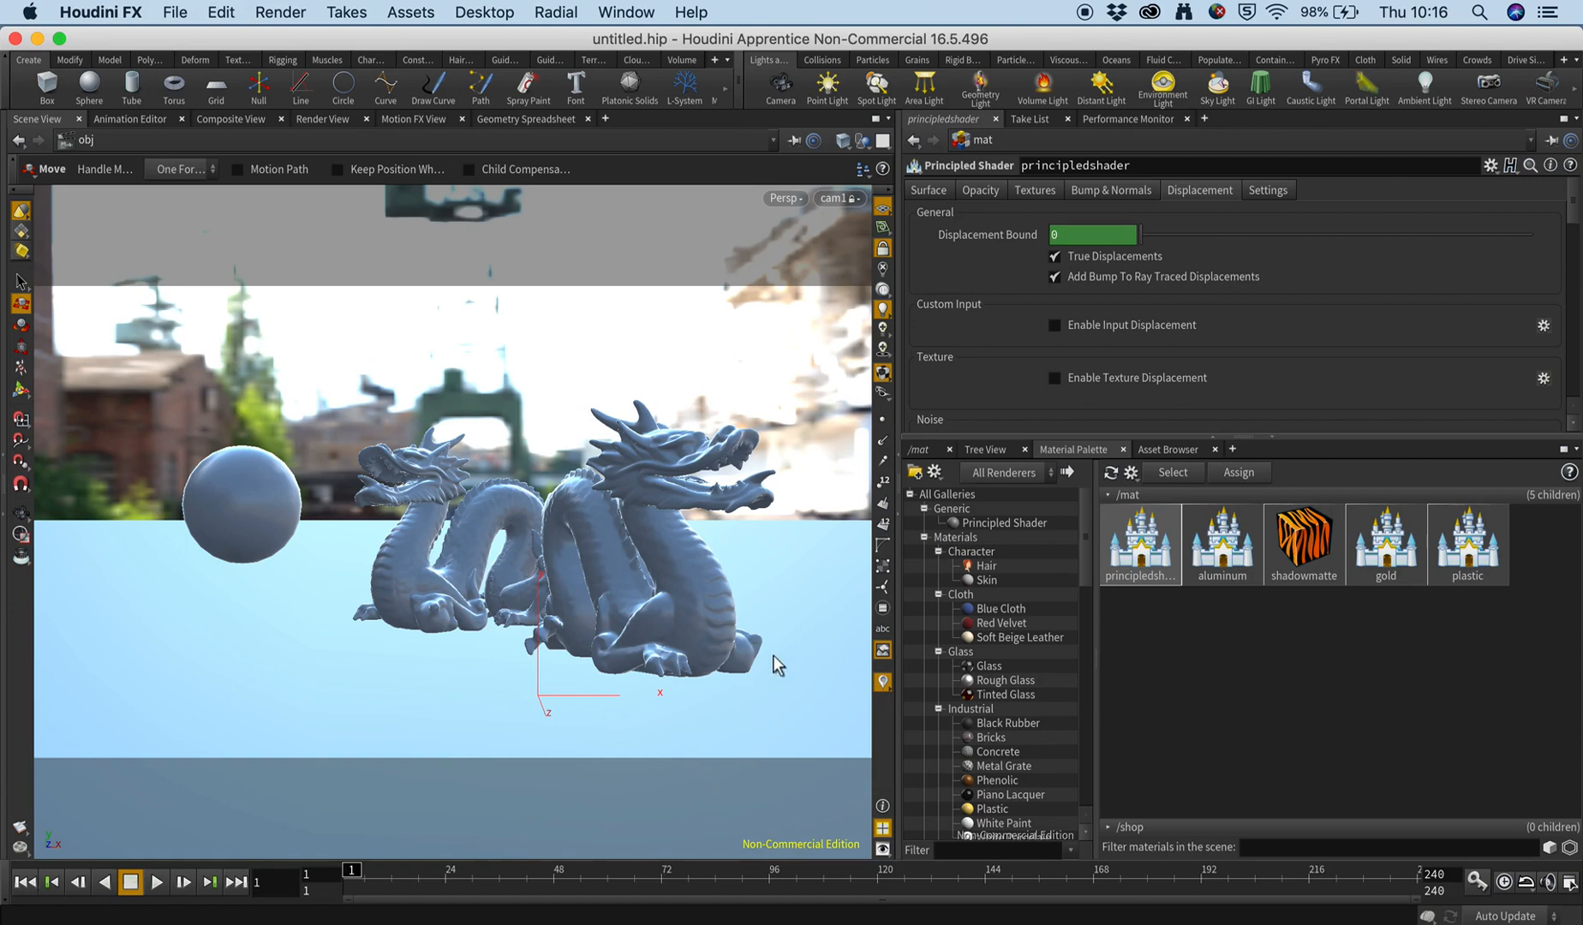
# Step: Open the extra image plane settings of the mantra_beauty render node in the /out network
pyautogui.click(807, 564)
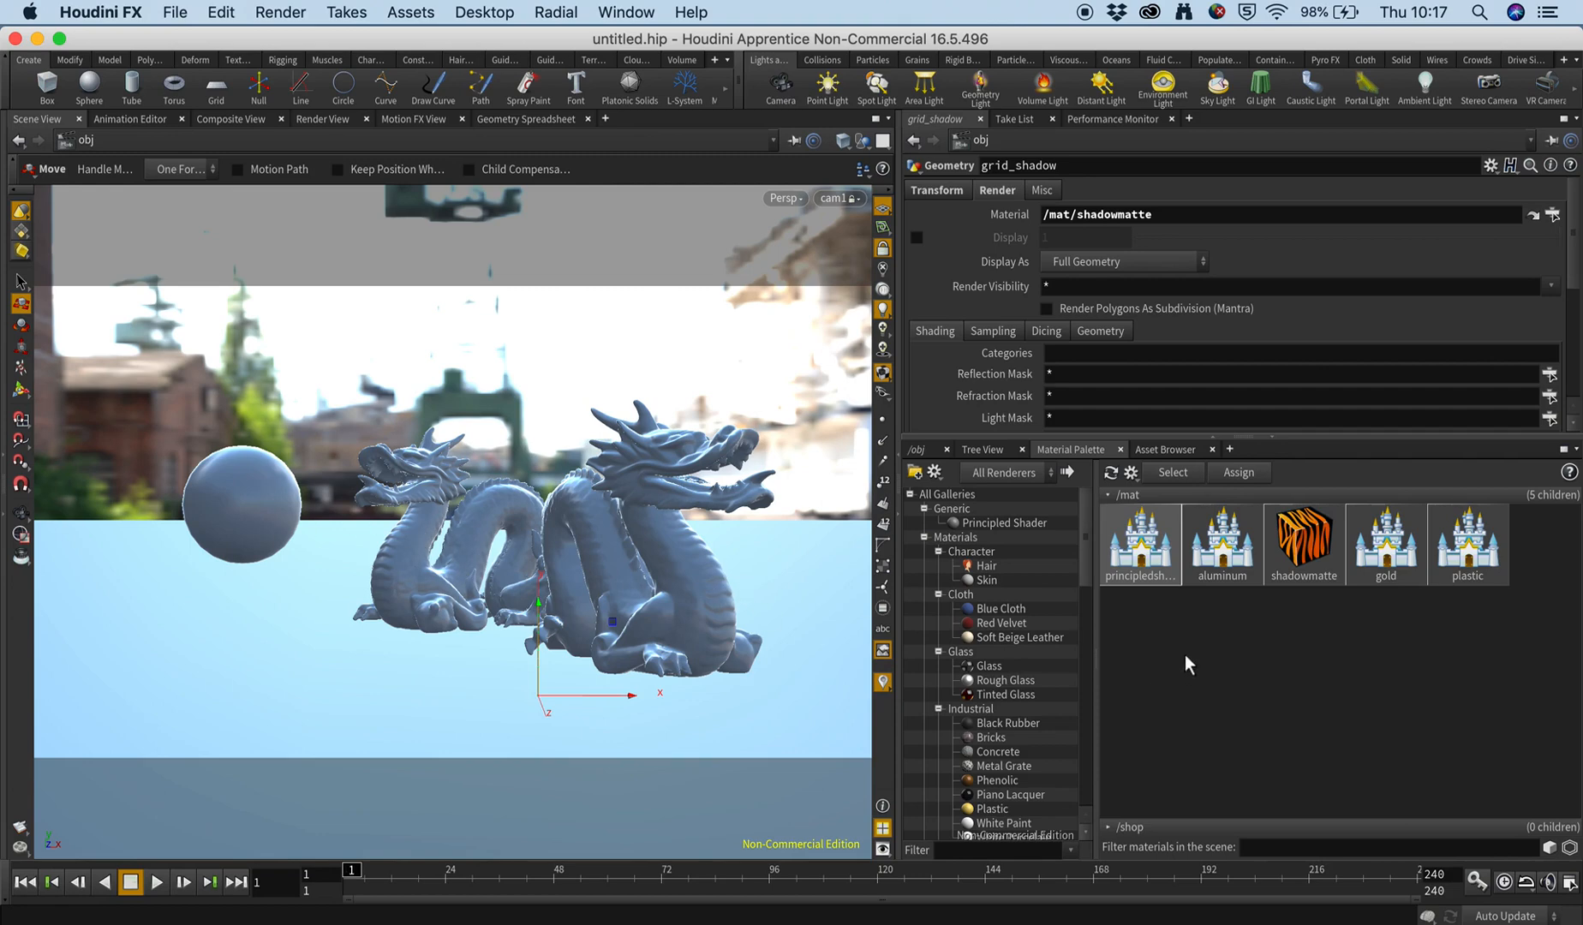
pyautogui.click(921, 450)
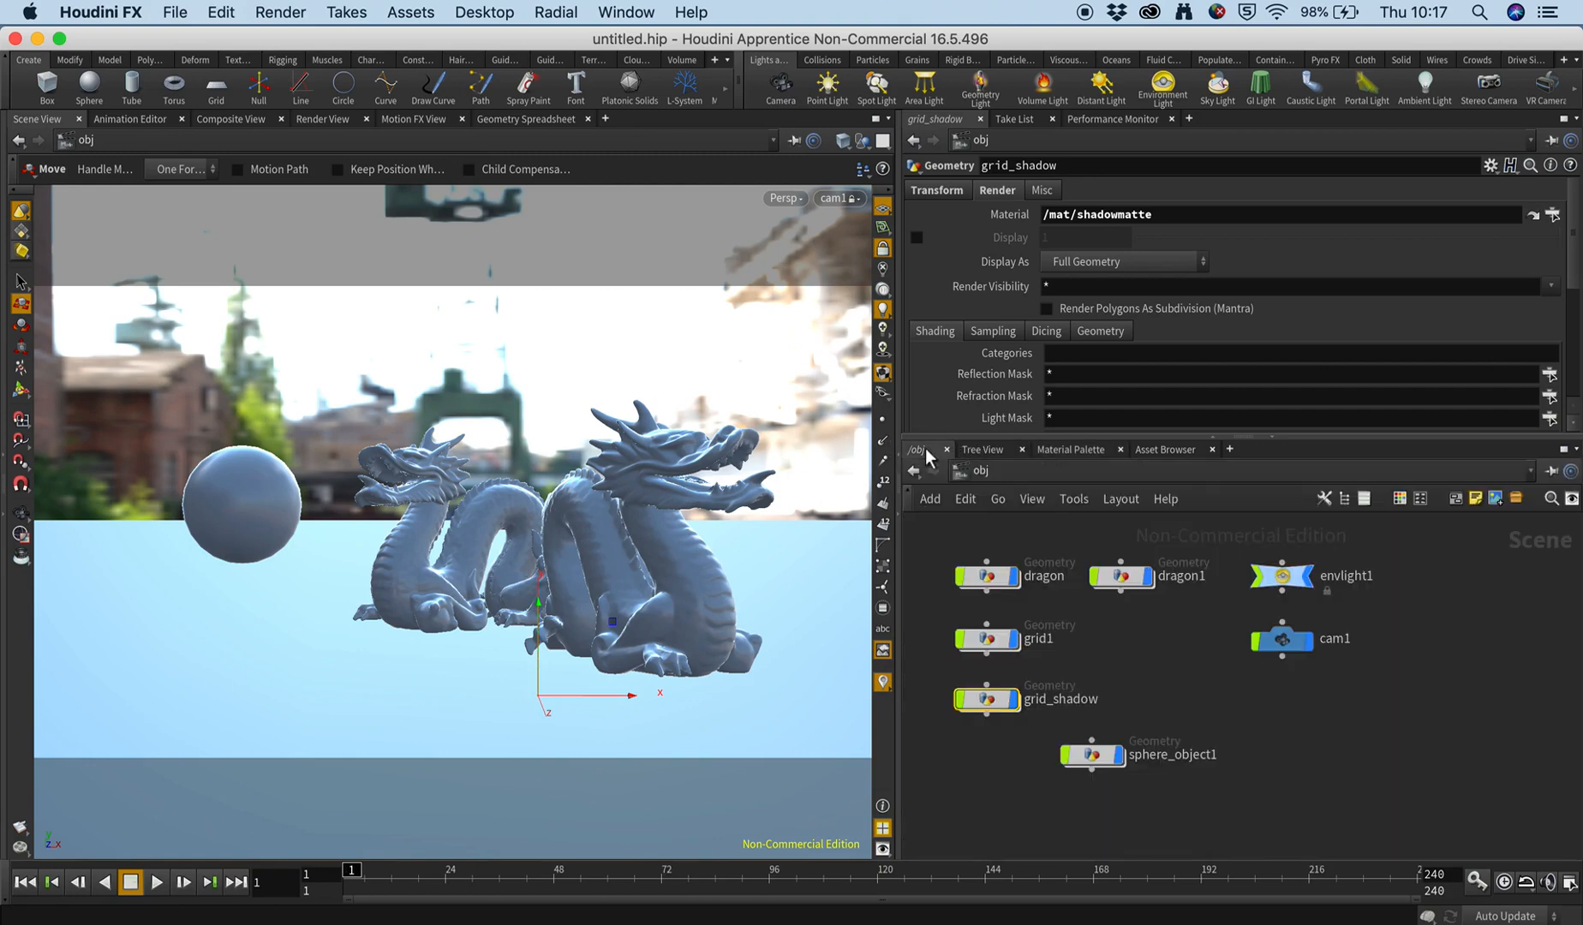
pyautogui.click(1116, 661)
pyautogui.click(989, 475)
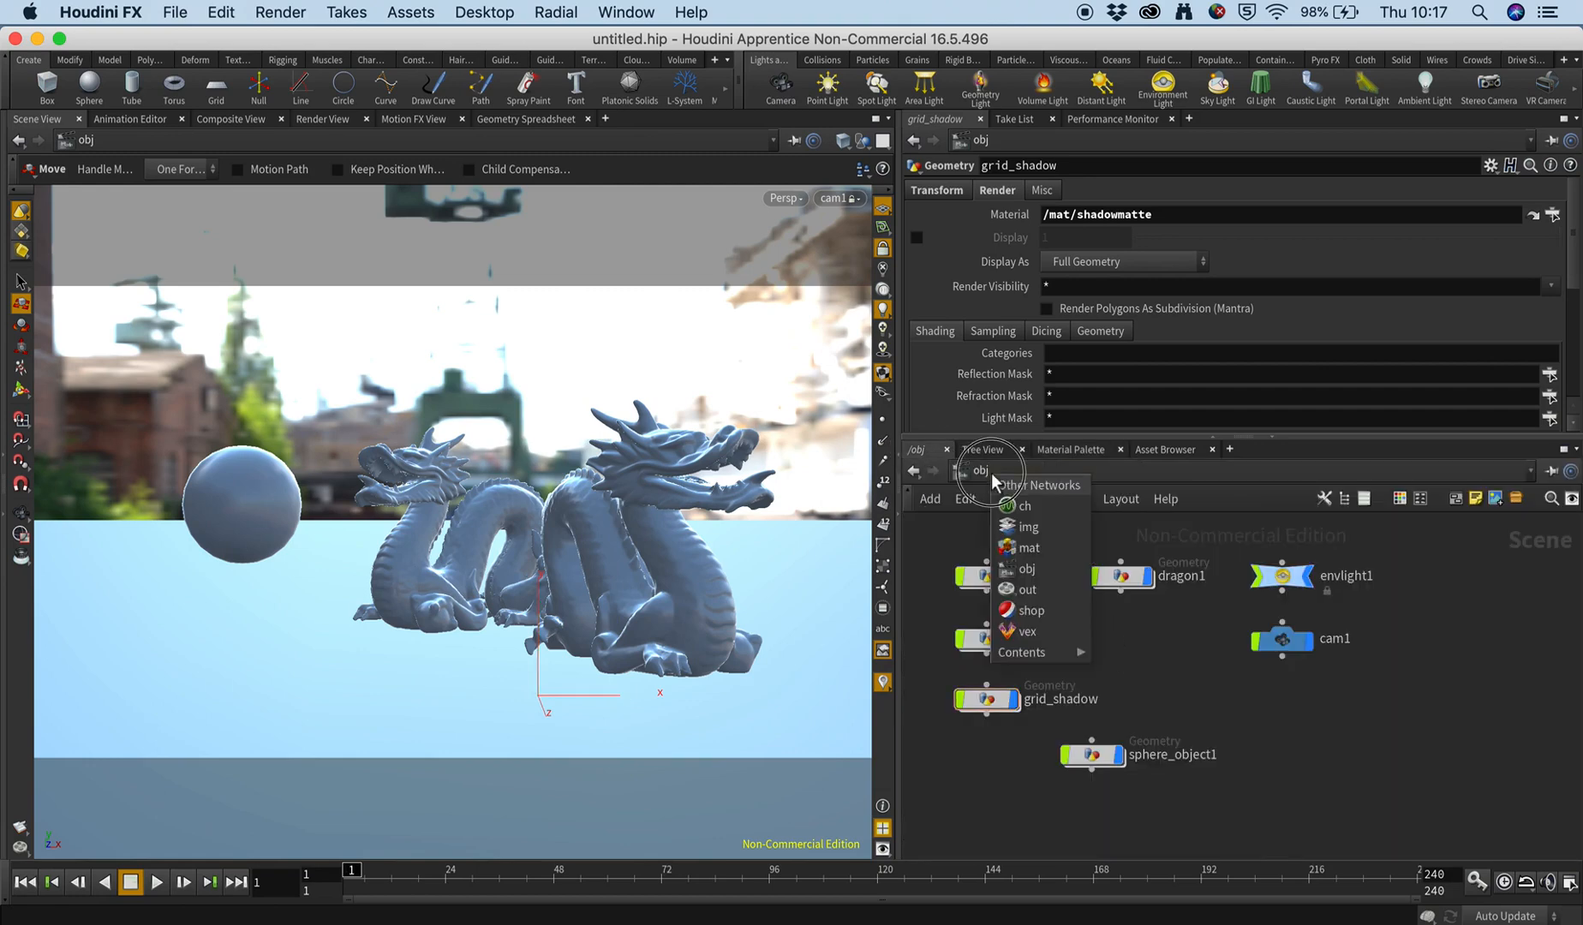
pyautogui.click(1027, 589)
pyautogui.moveTo(1016, 565); pyautogui.dragTo(1351, 664)
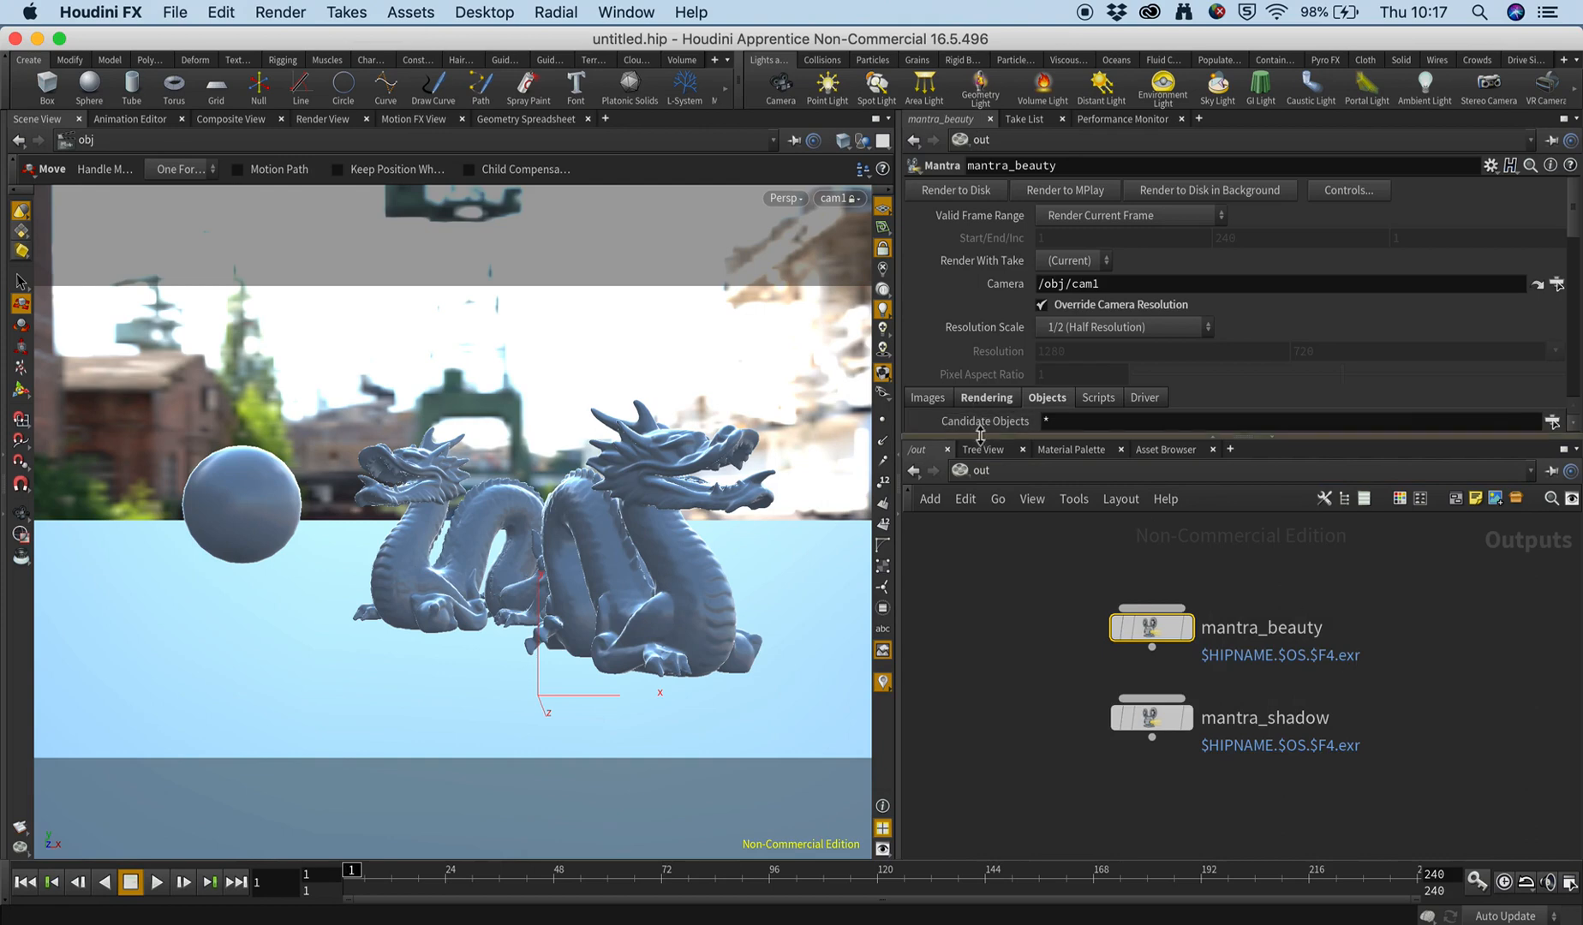
pyautogui.moveTo(980, 434); pyautogui.dragTo(973, 526)
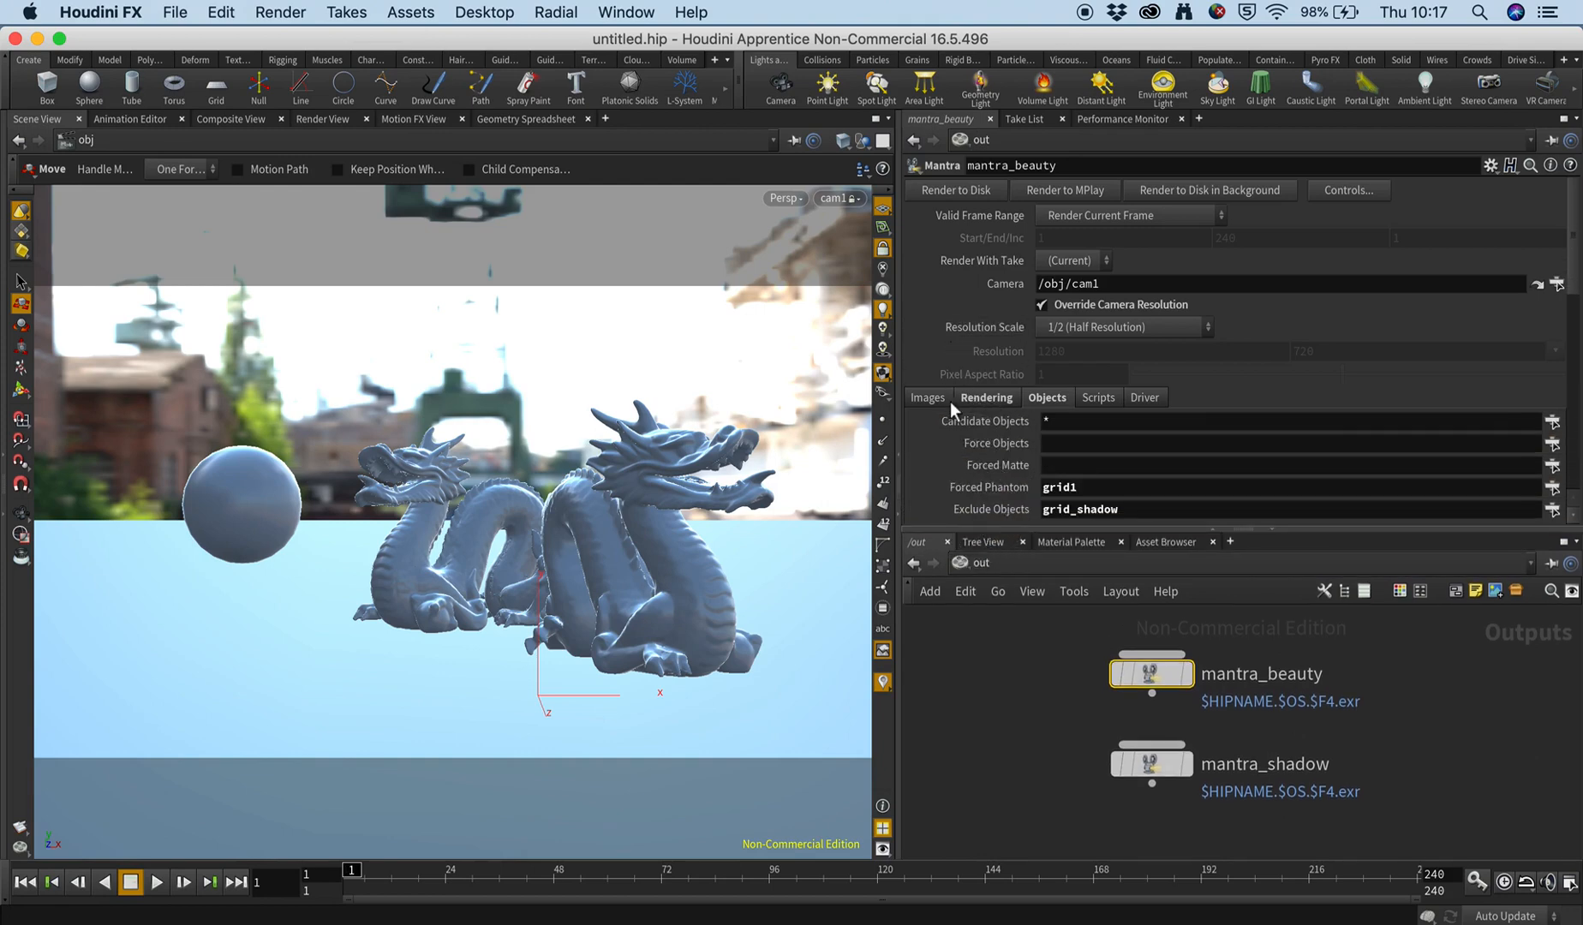
pyautogui.click(935, 399)
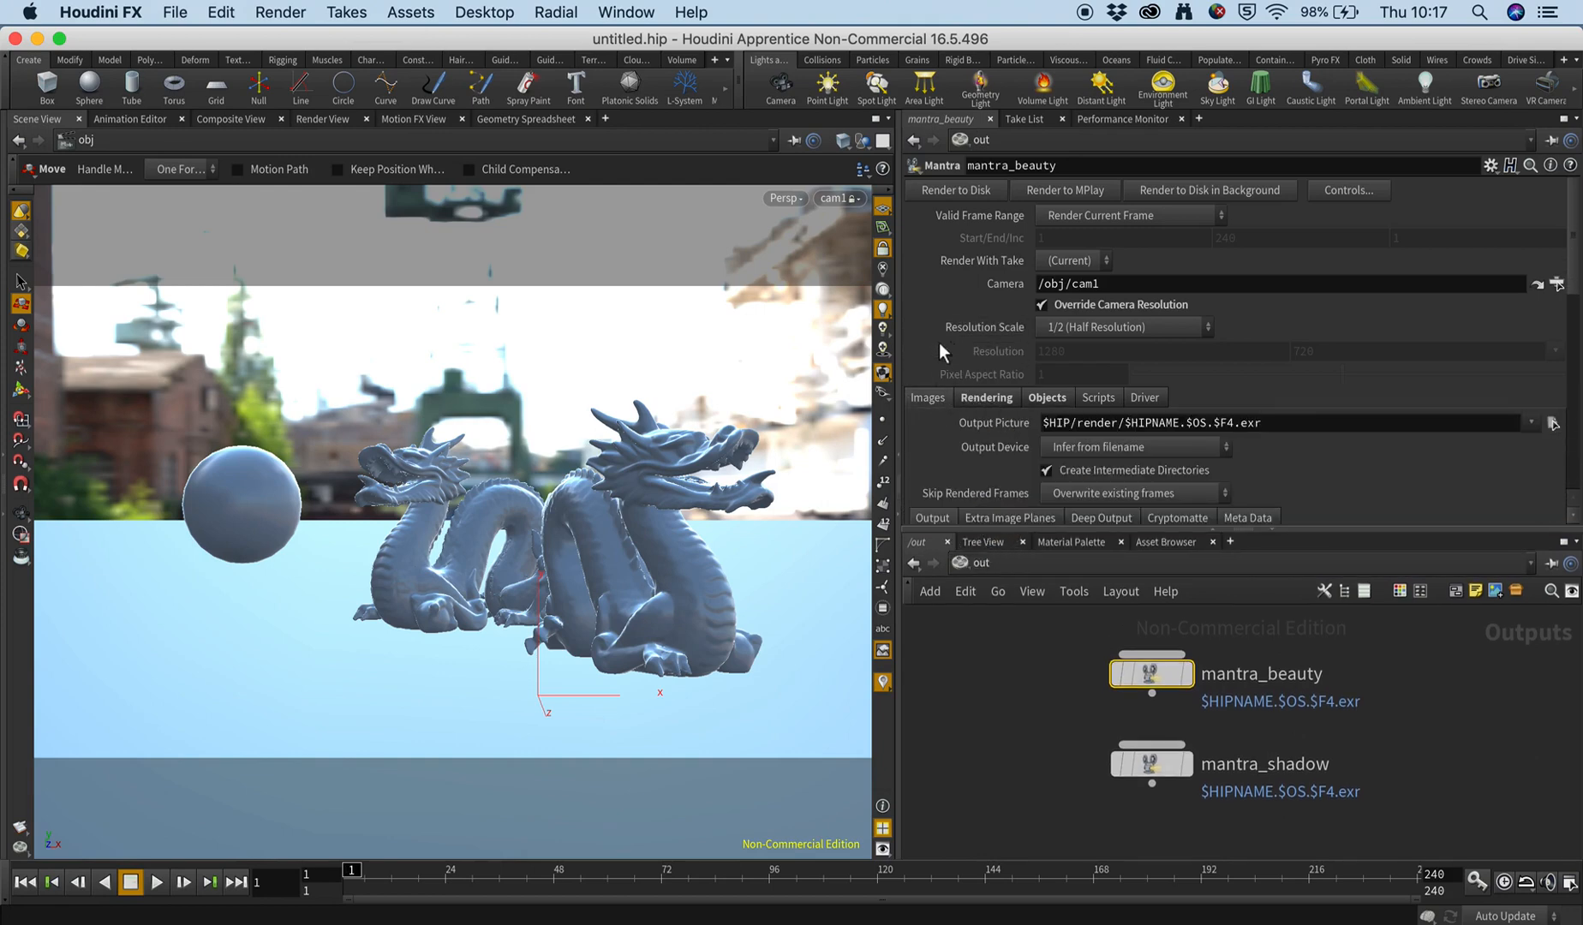
pyautogui.scroll(-5, 938, 343)
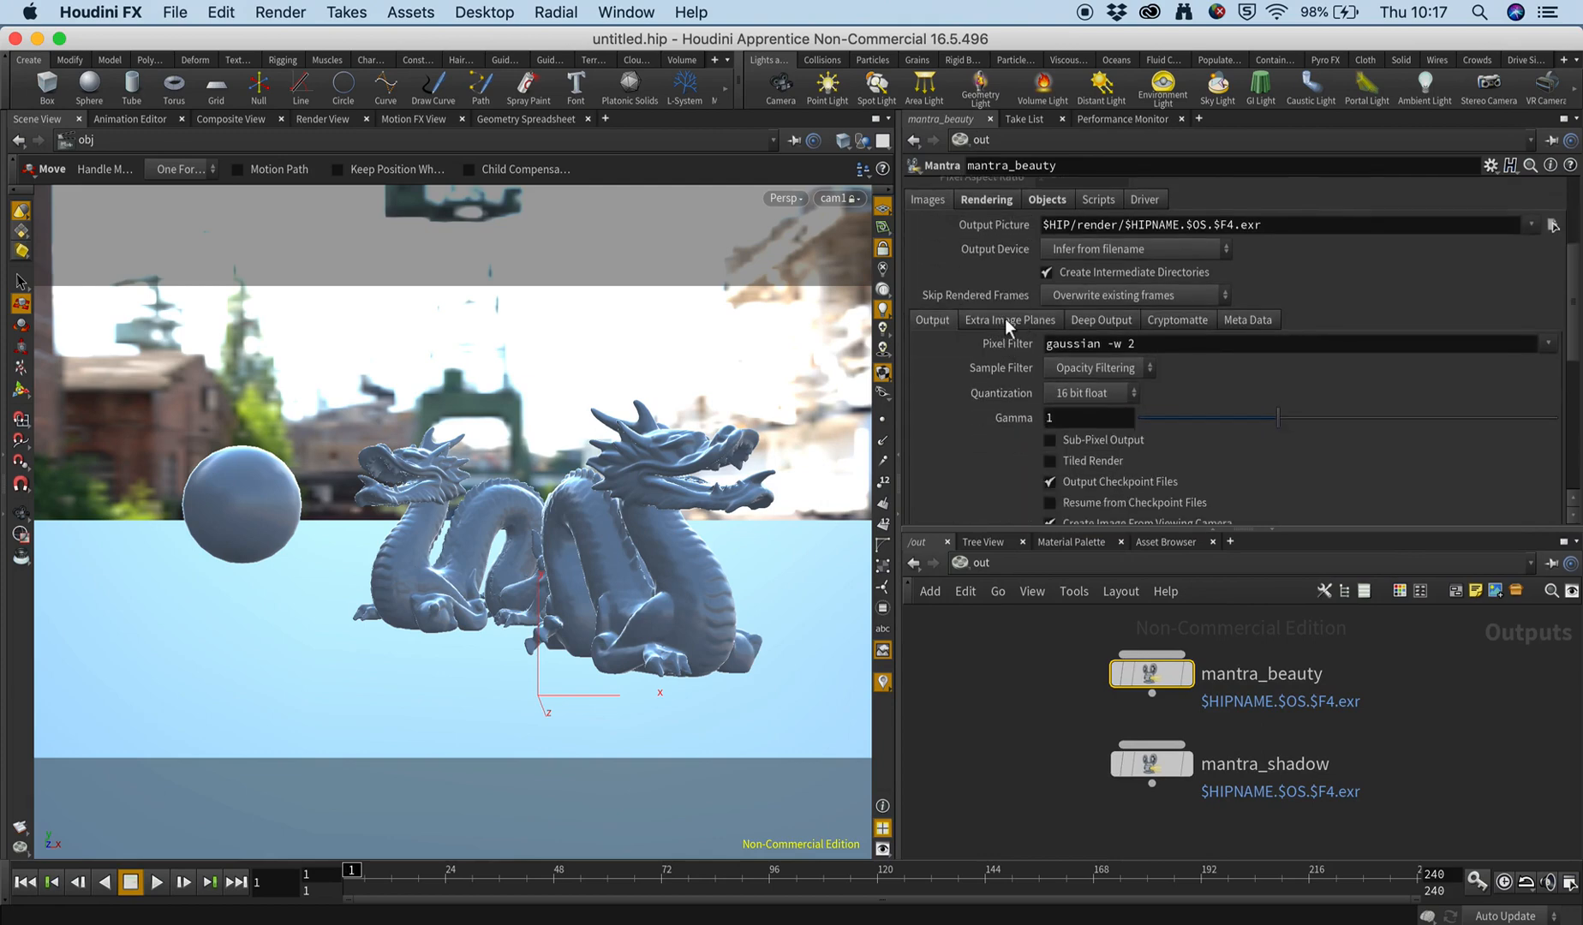
pyautogui.click(1000, 319)
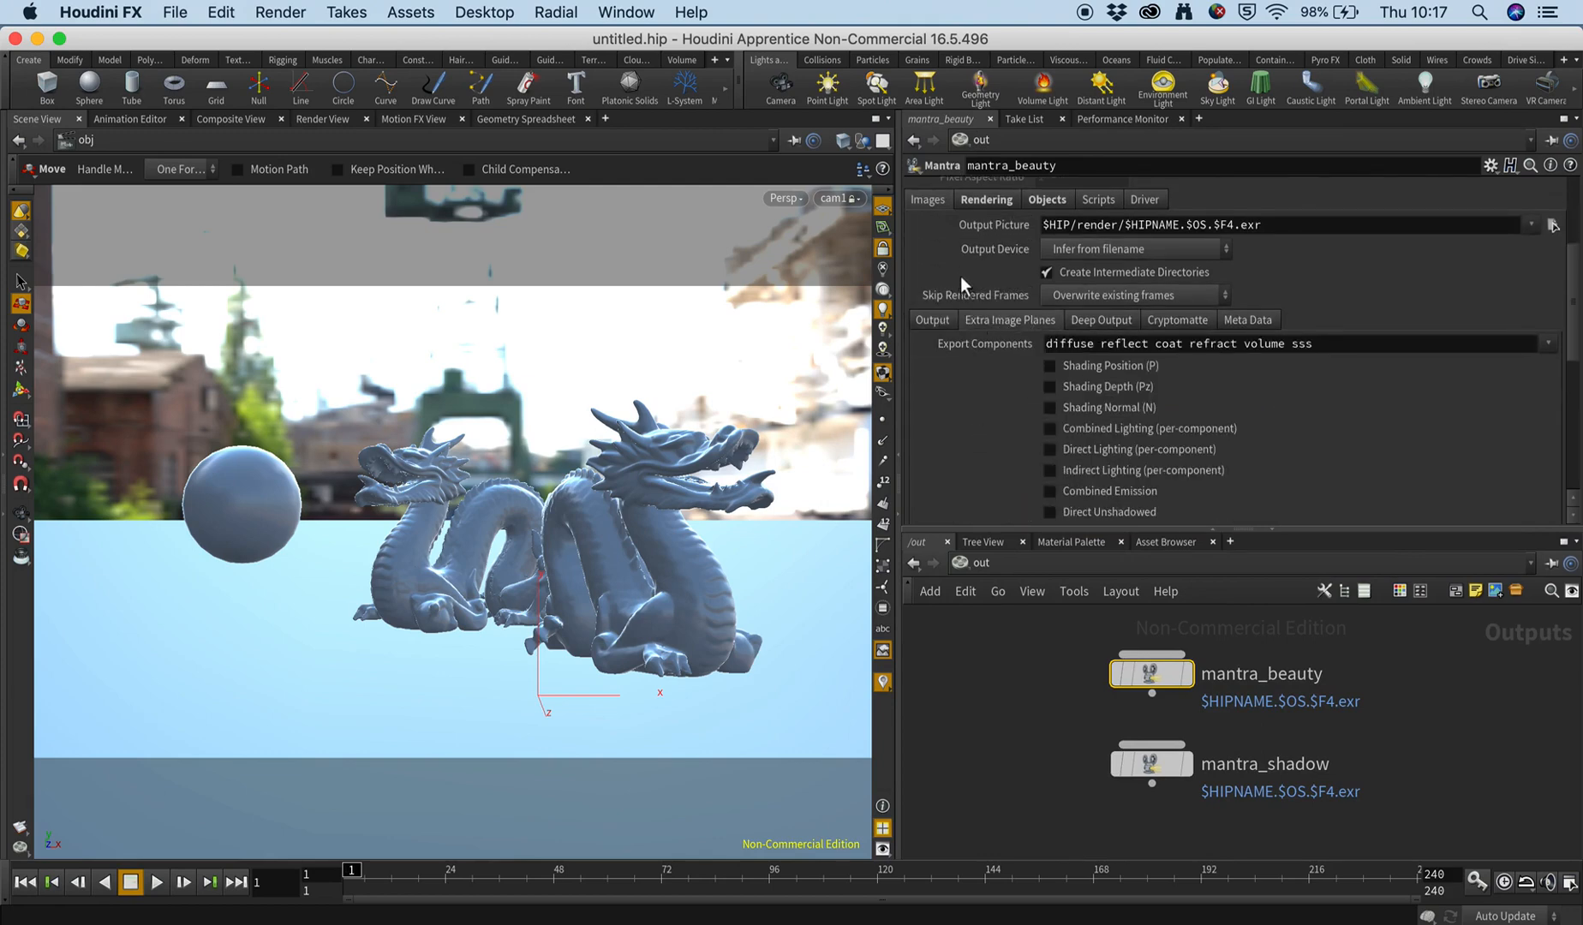
# Step: Enable the Shading Position (P), Shading Depth (Pz) and Shading Normal (N) extra image planes for mantra_beauty
pyautogui.scroll(-2, 954, 270)
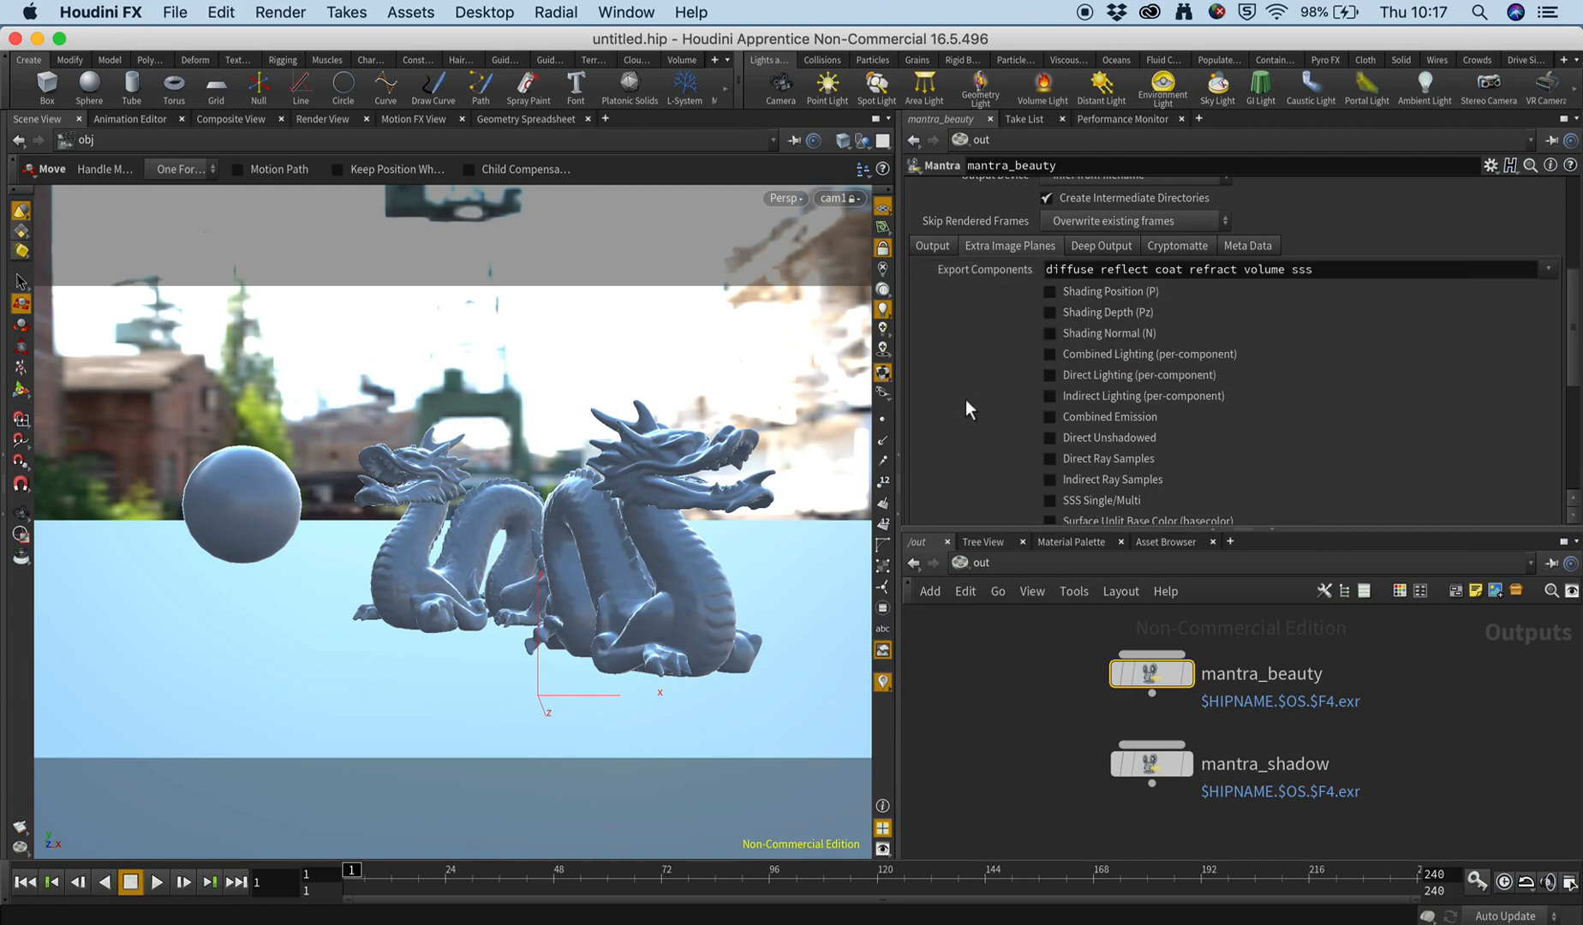
pyautogui.scroll(-1, 966, 410)
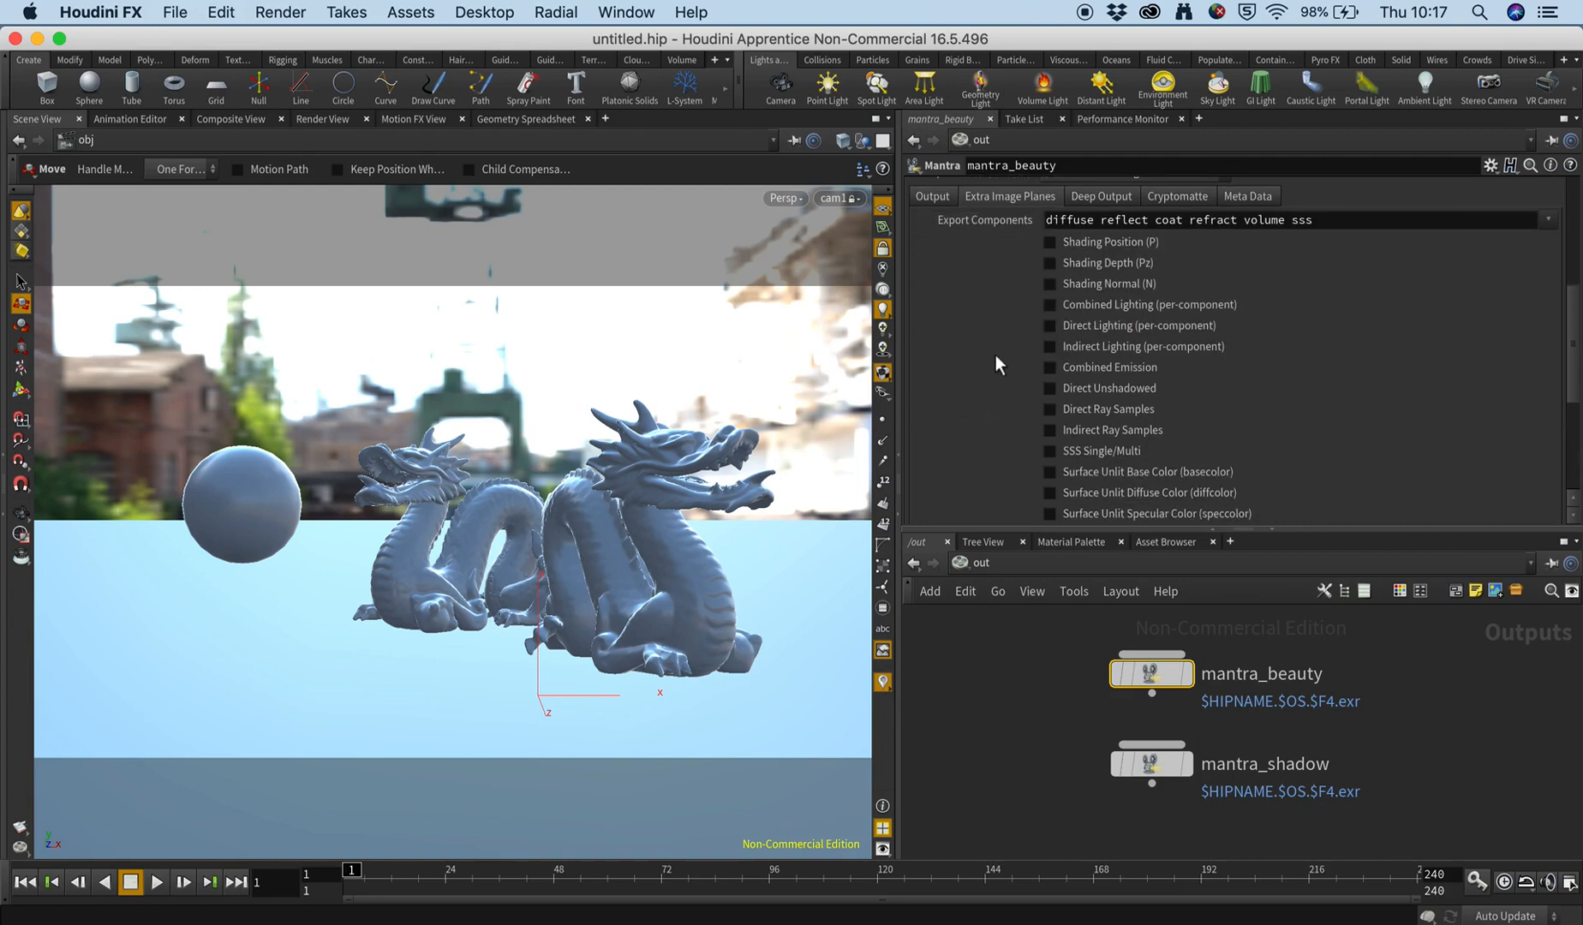
pyautogui.scroll(-1, 999, 350)
pyautogui.scroll(2, 999, 351)
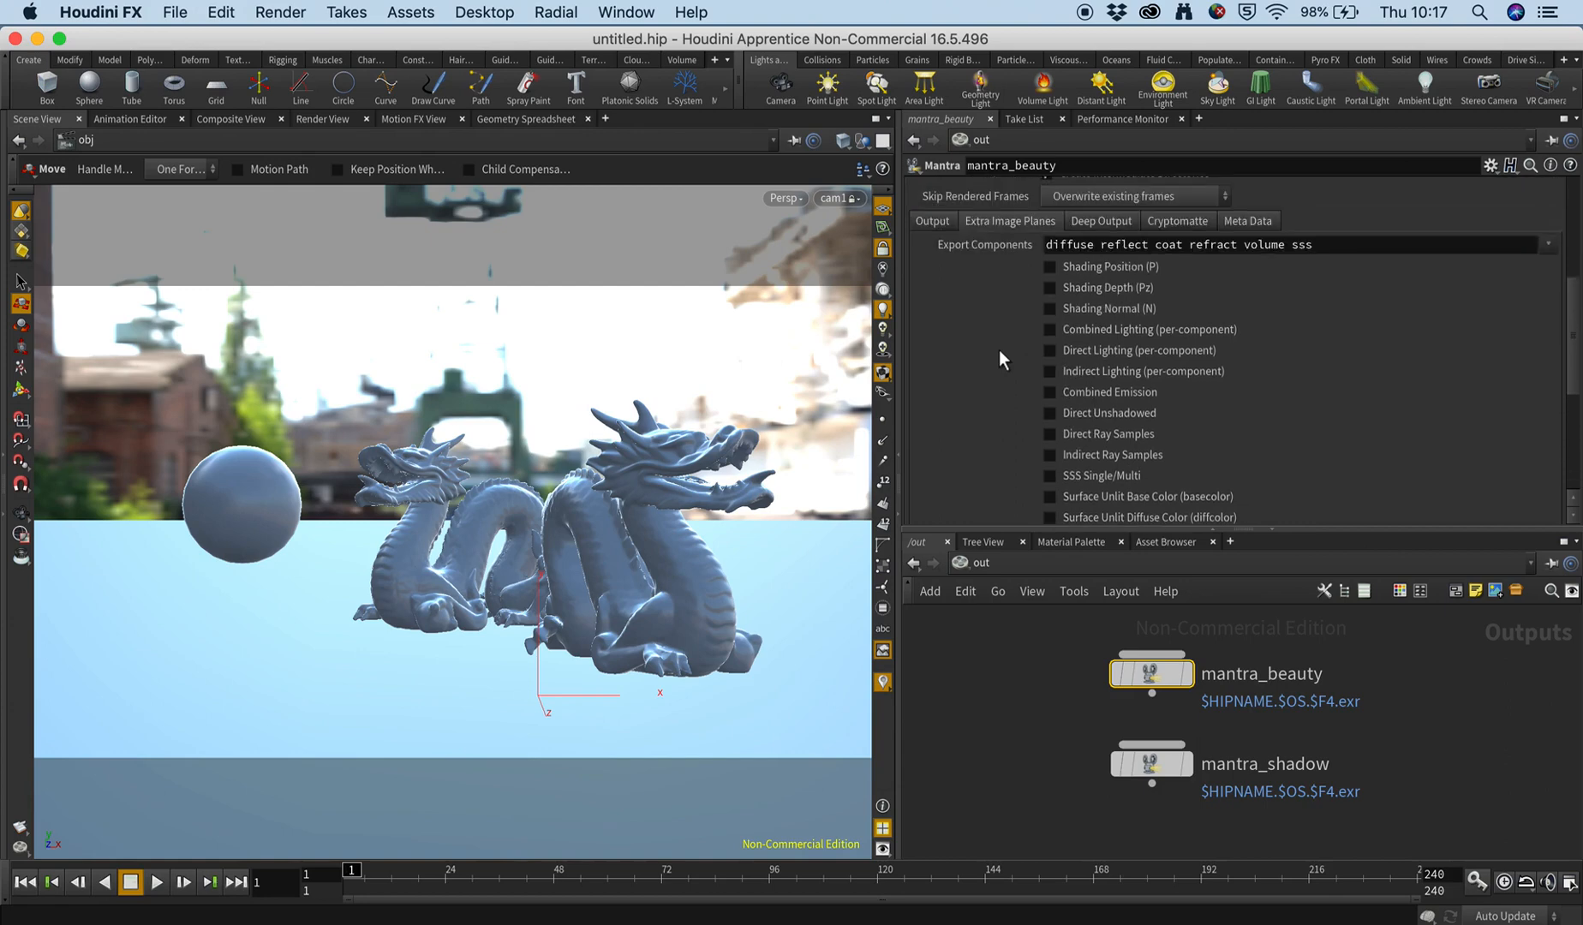
pyautogui.click(1048, 267)
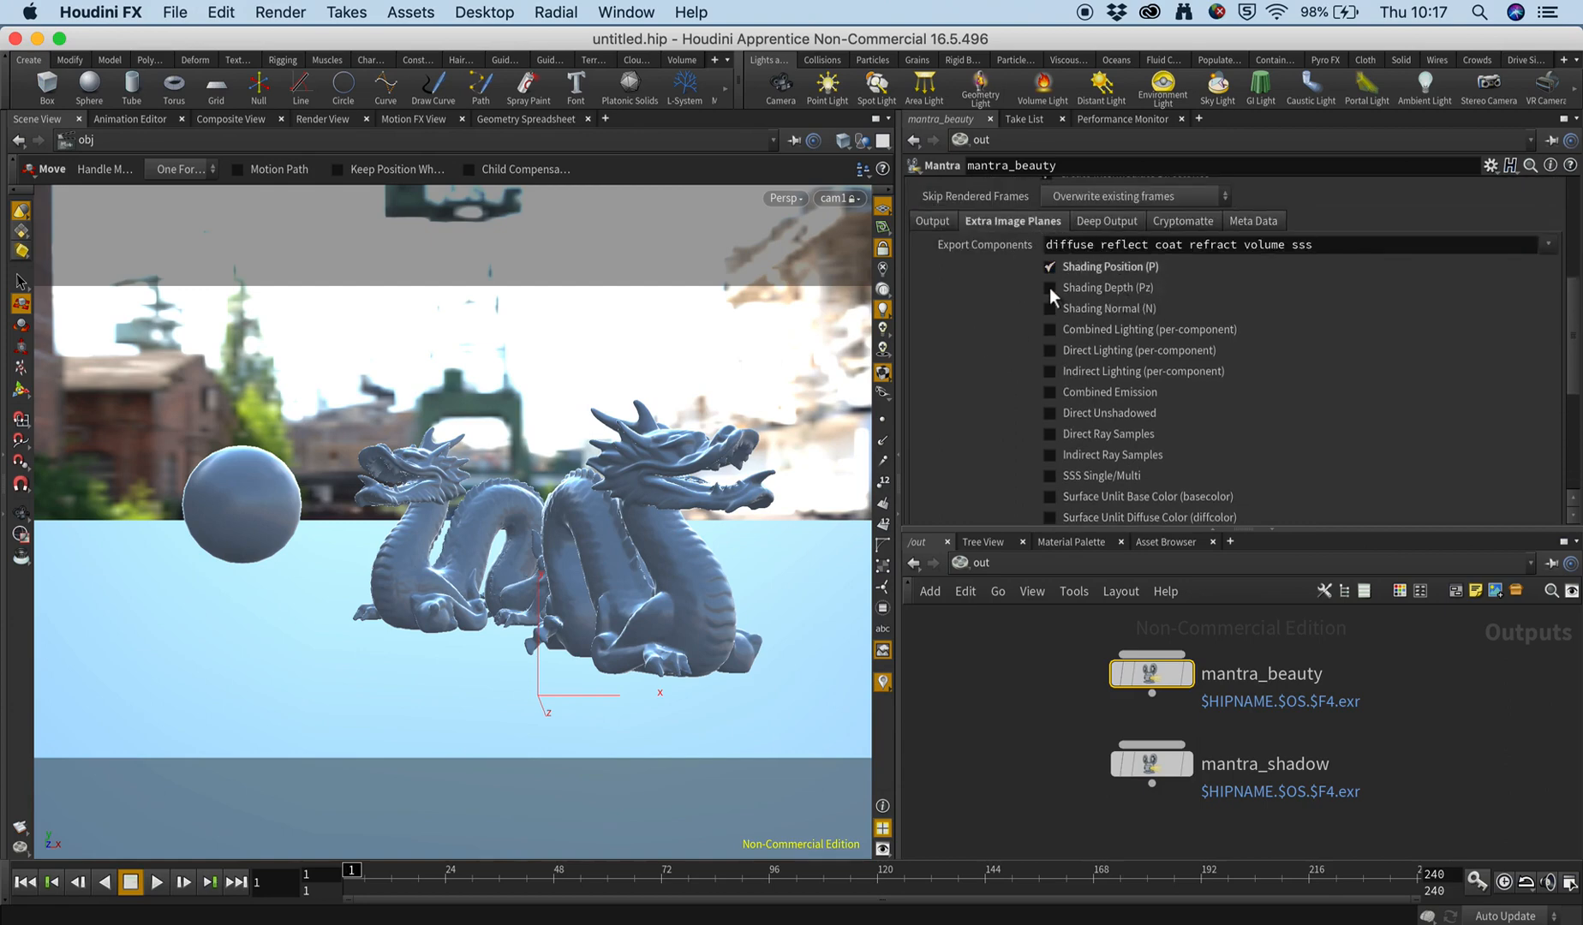
pyautogui.click(1049, 288)
pyautogui.click(1048, 307)
pyautogui.scroll(-2, 959, 346)
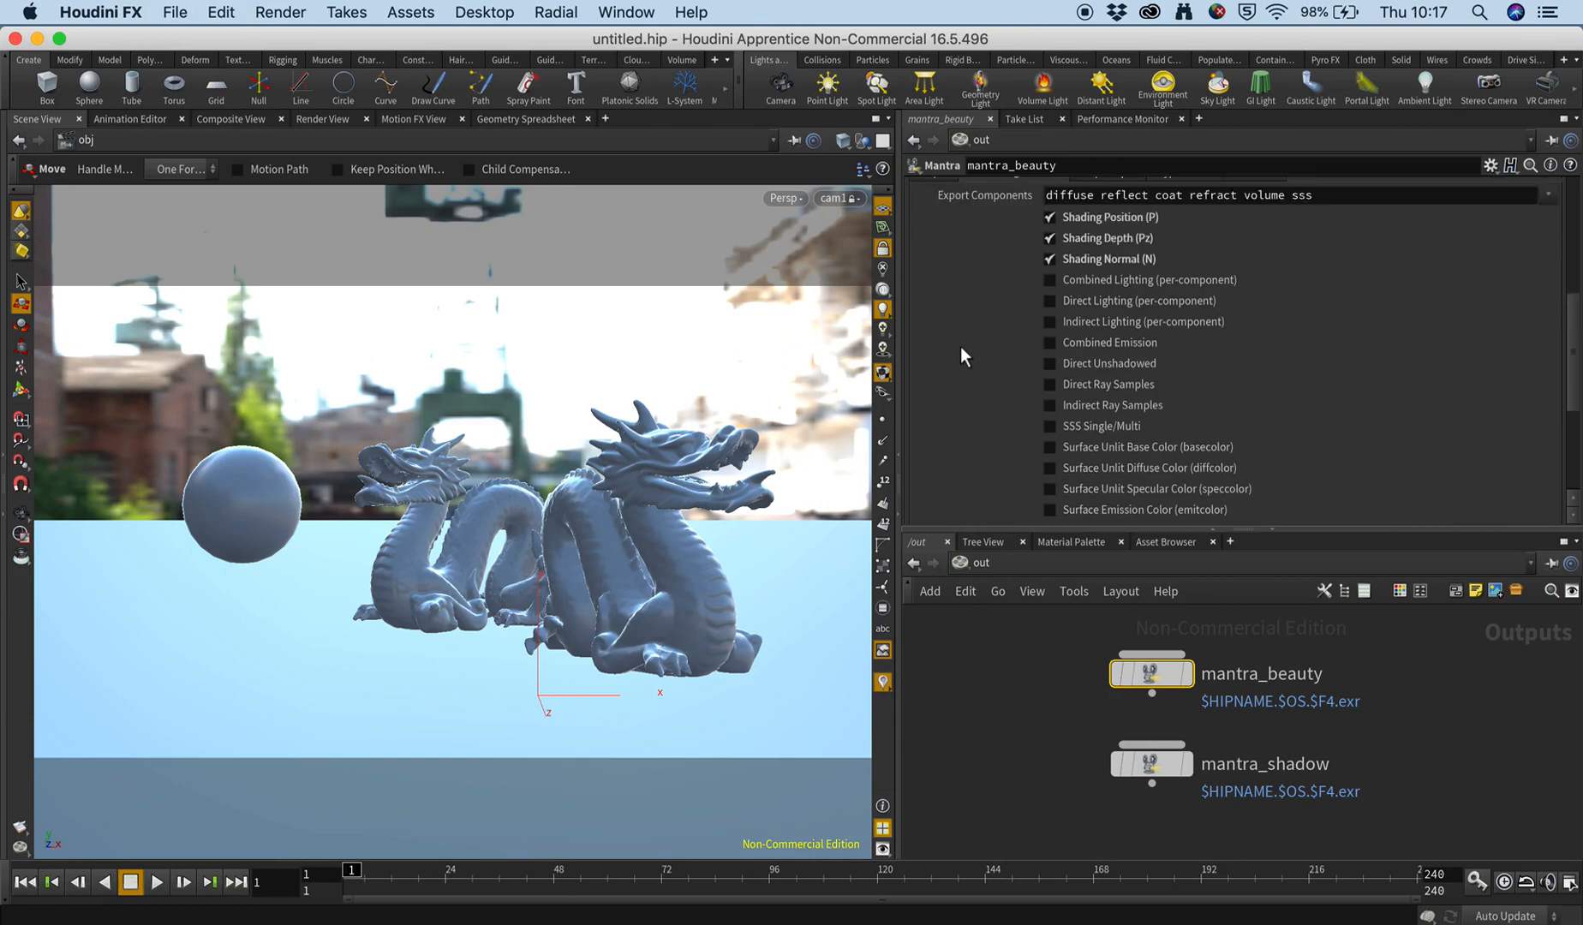
# Step: Enable the per-component Direct Lighting and Indirect Lighting image planes for mantra_beauty
pyautogui.scroll(2, 961, 348)
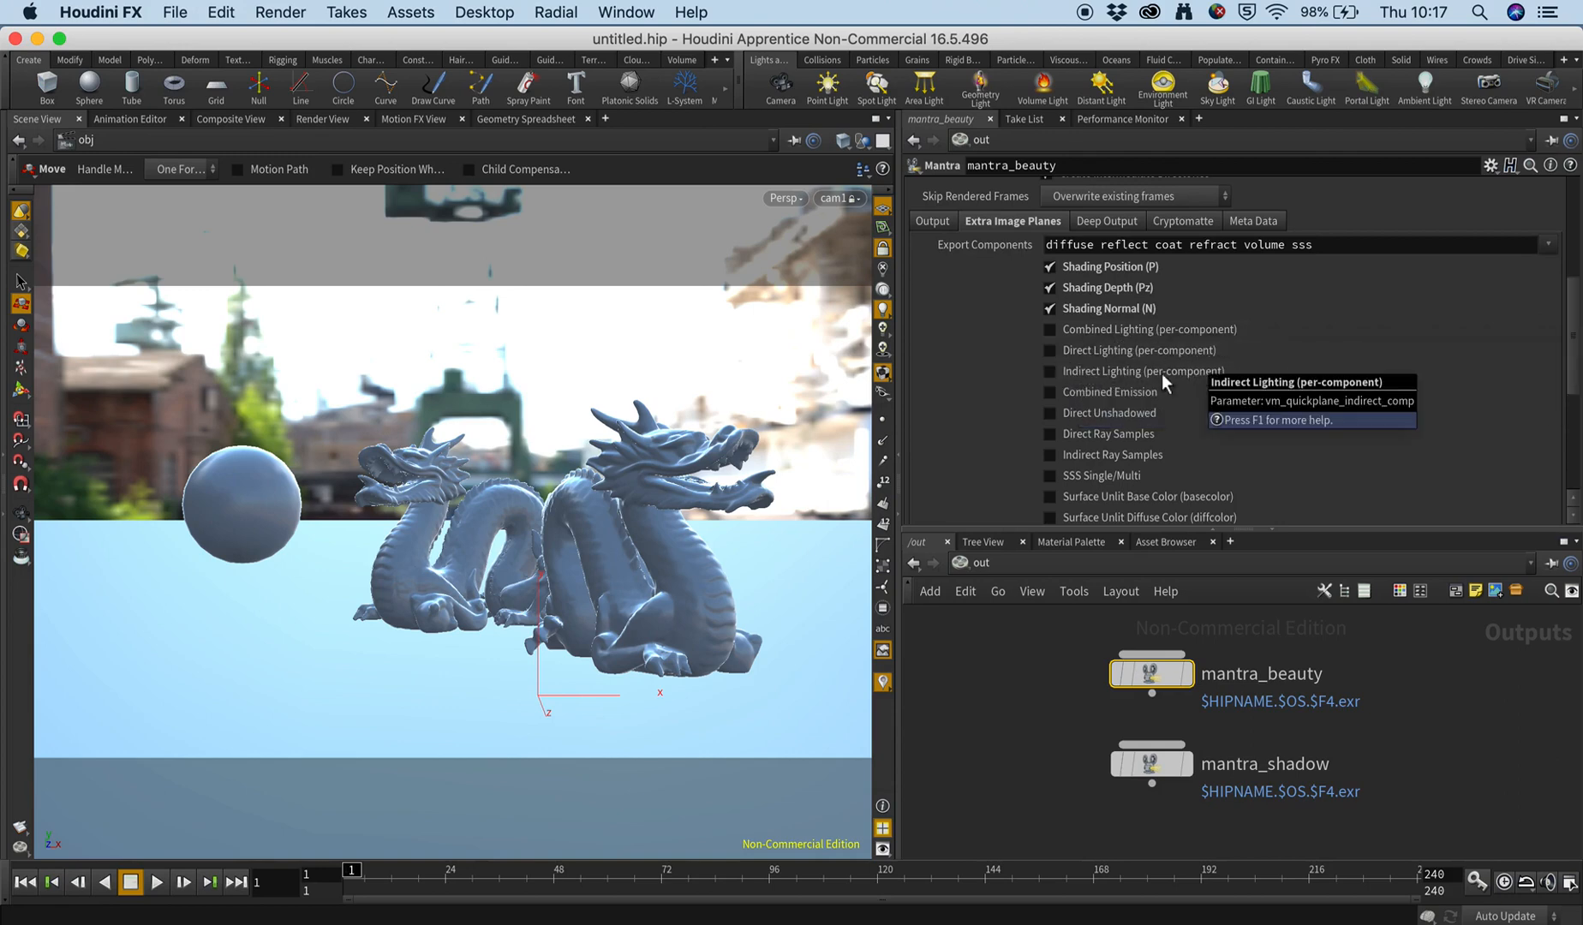
pyautogui.click(1049, 351)
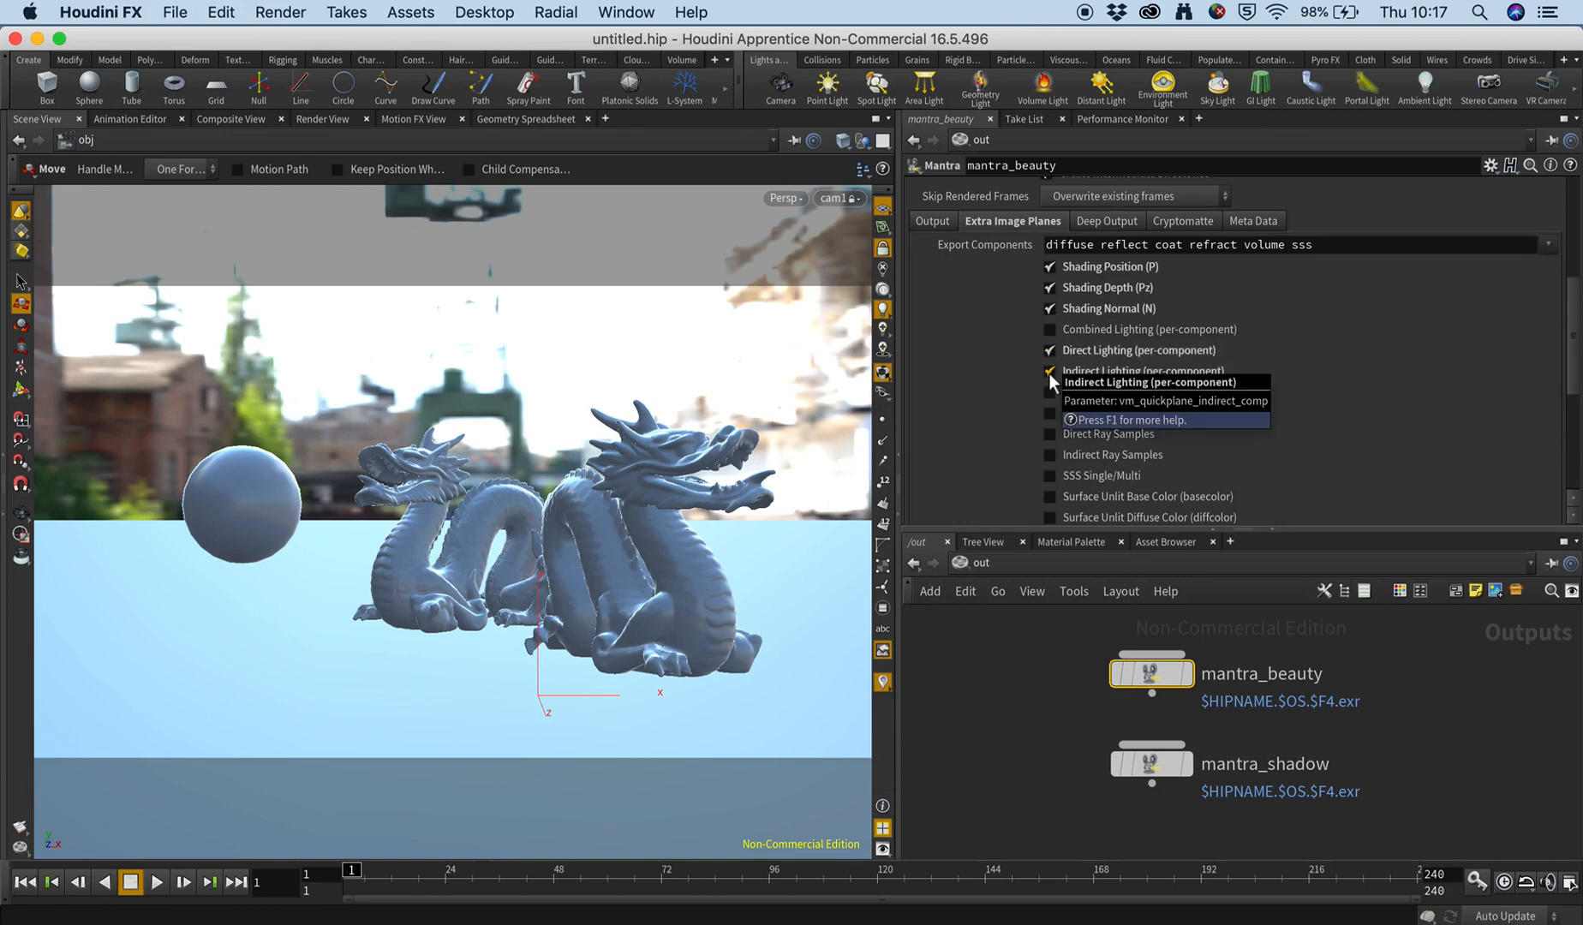
pyautogui.click(1049, 372)
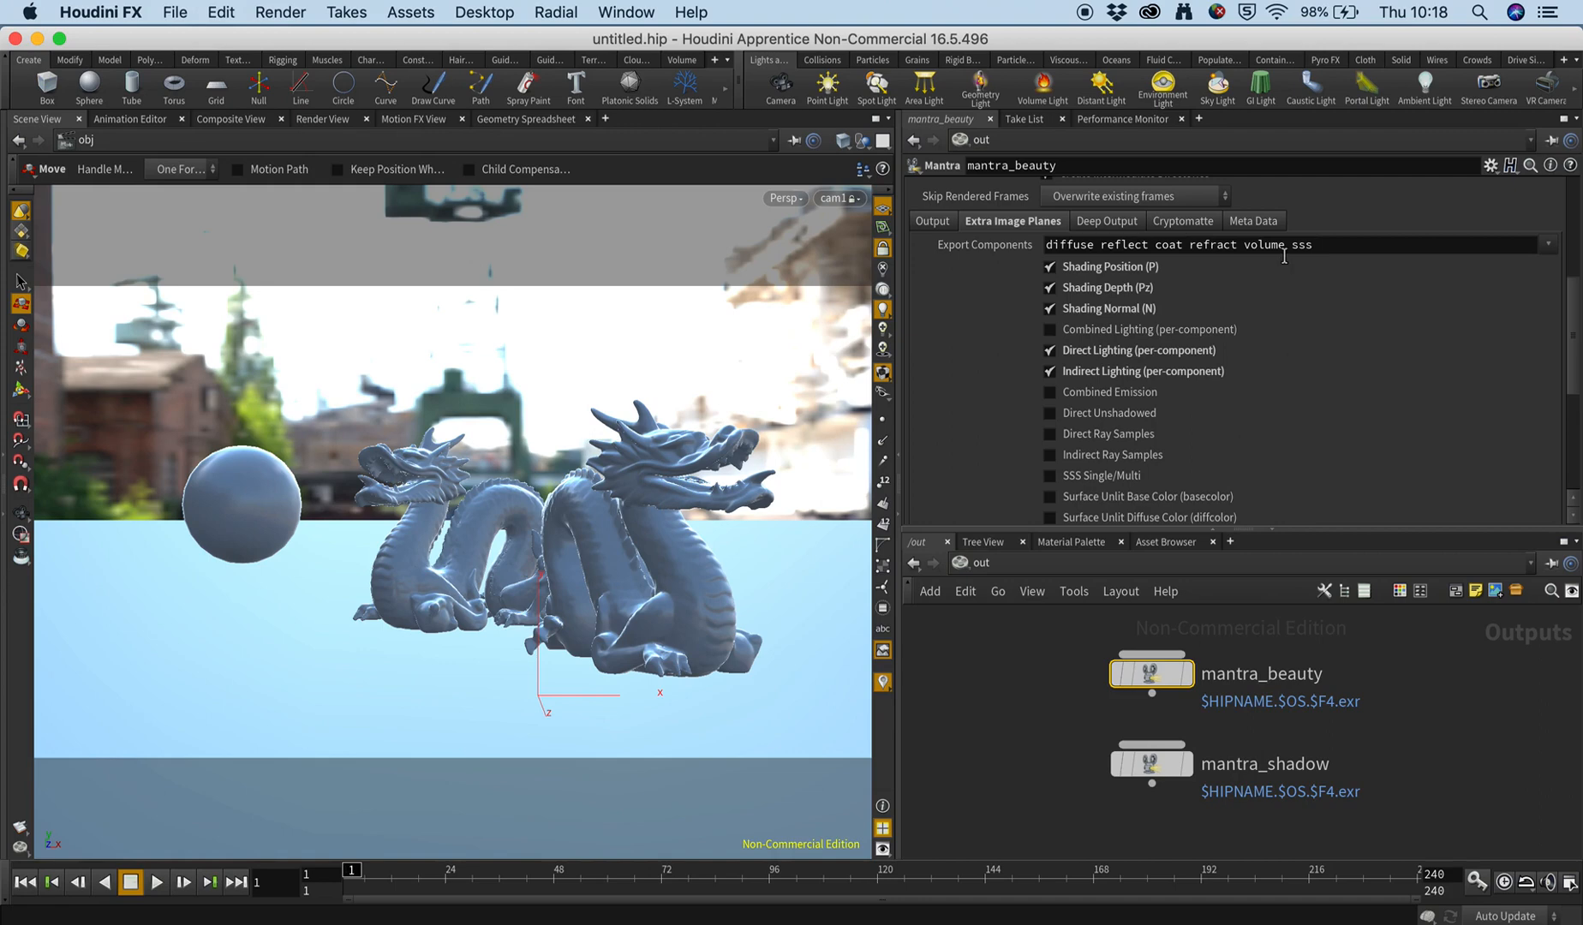
# Step: Compare mantra_beauty's export components with the gold material's reflection, coat, transparency, subsurface and emission parameters
pyautogui.moveTo(1368, 244); pyautogui.dragTo(1010, 249)
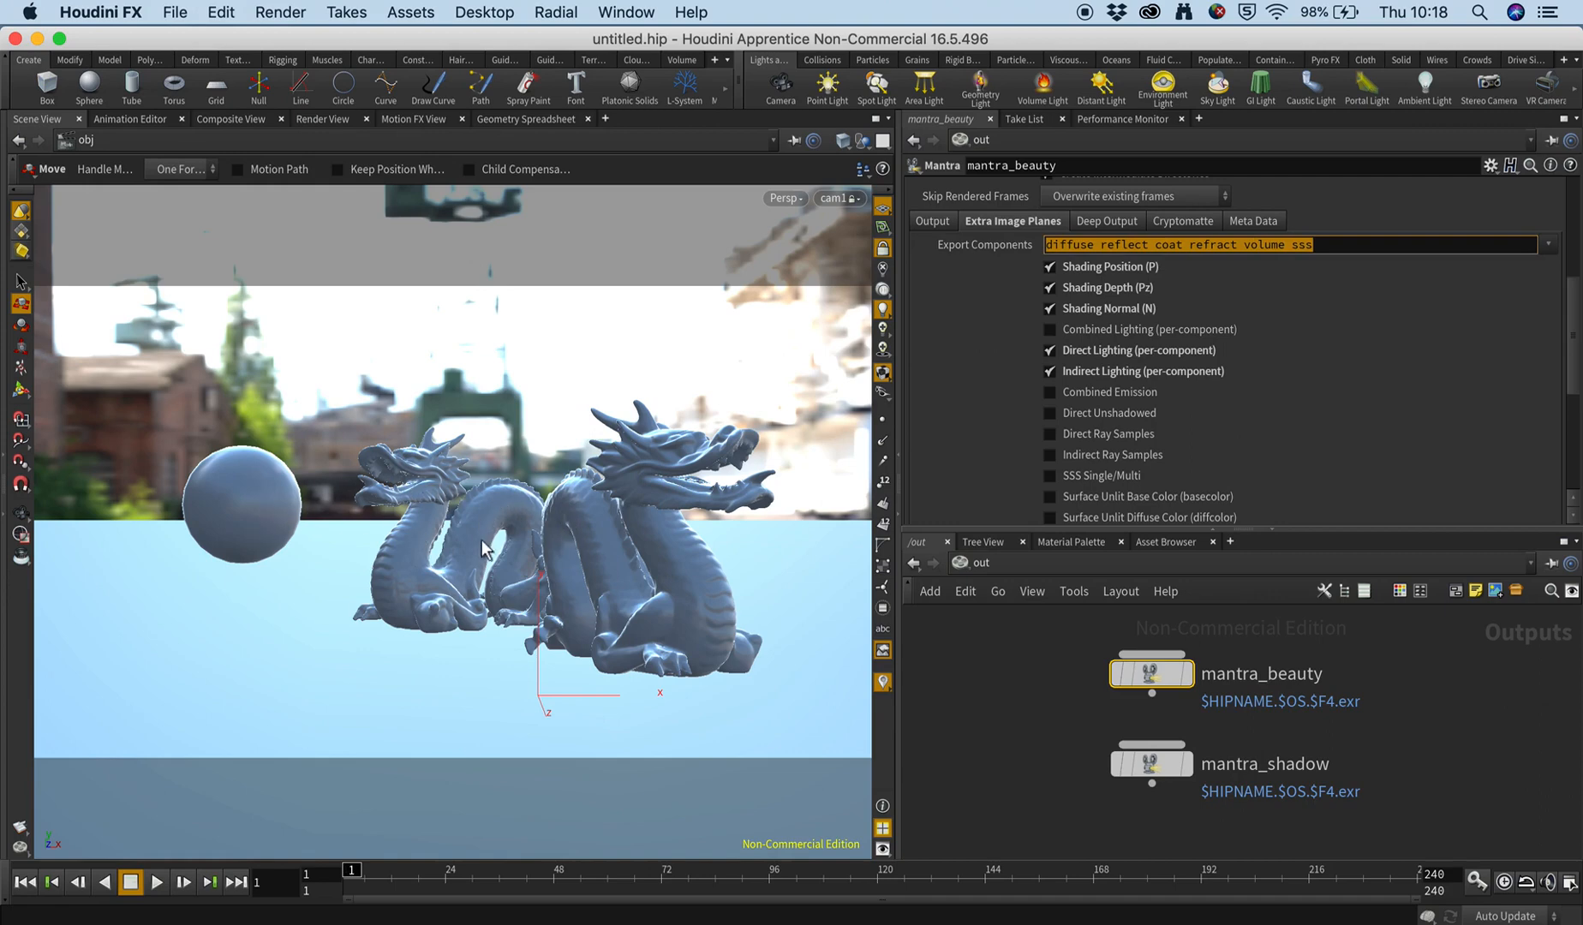
pyautogui.click(974, 655)
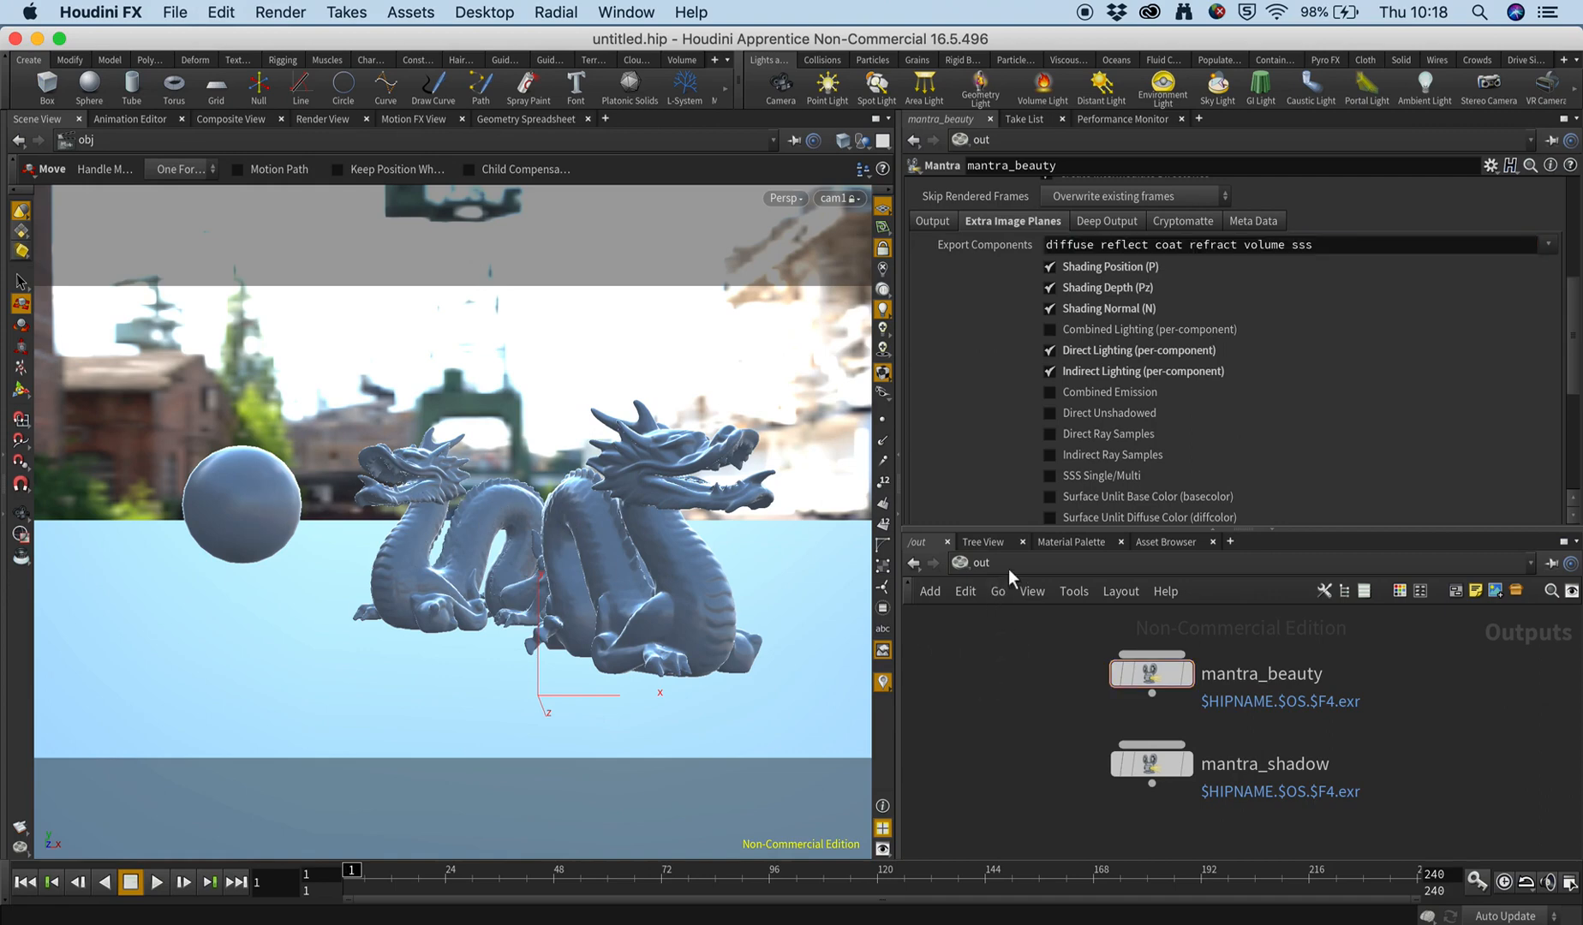
pyautogui.click(1052, 541)
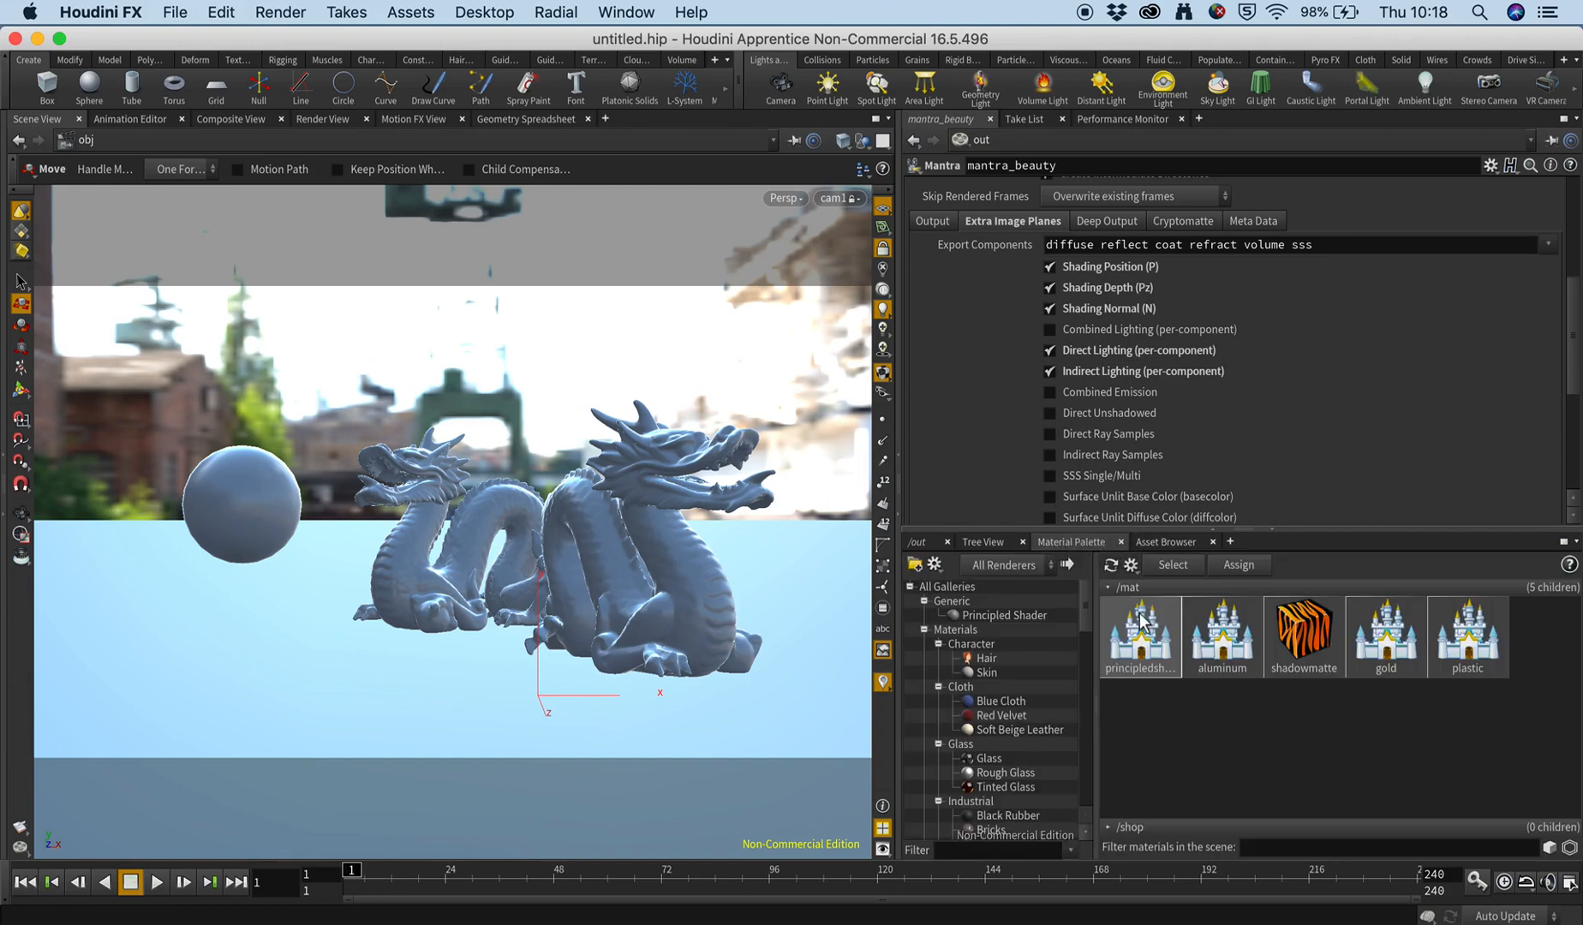
pyautogui.click(1388, 640)
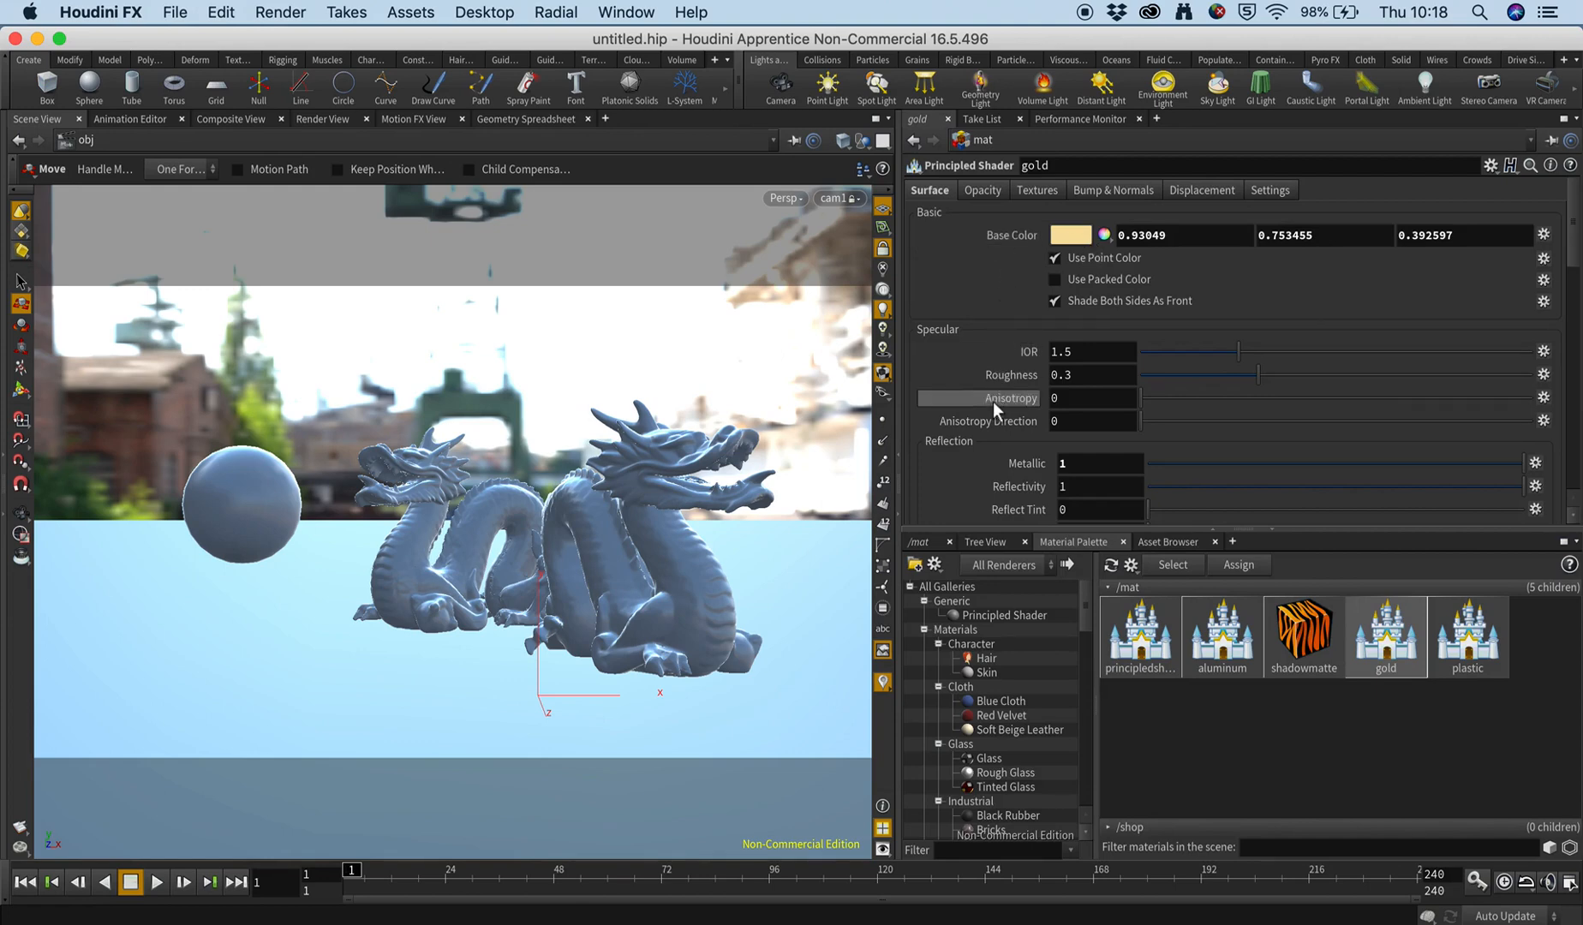
pyautogui.scroll(-3, 995, 400)
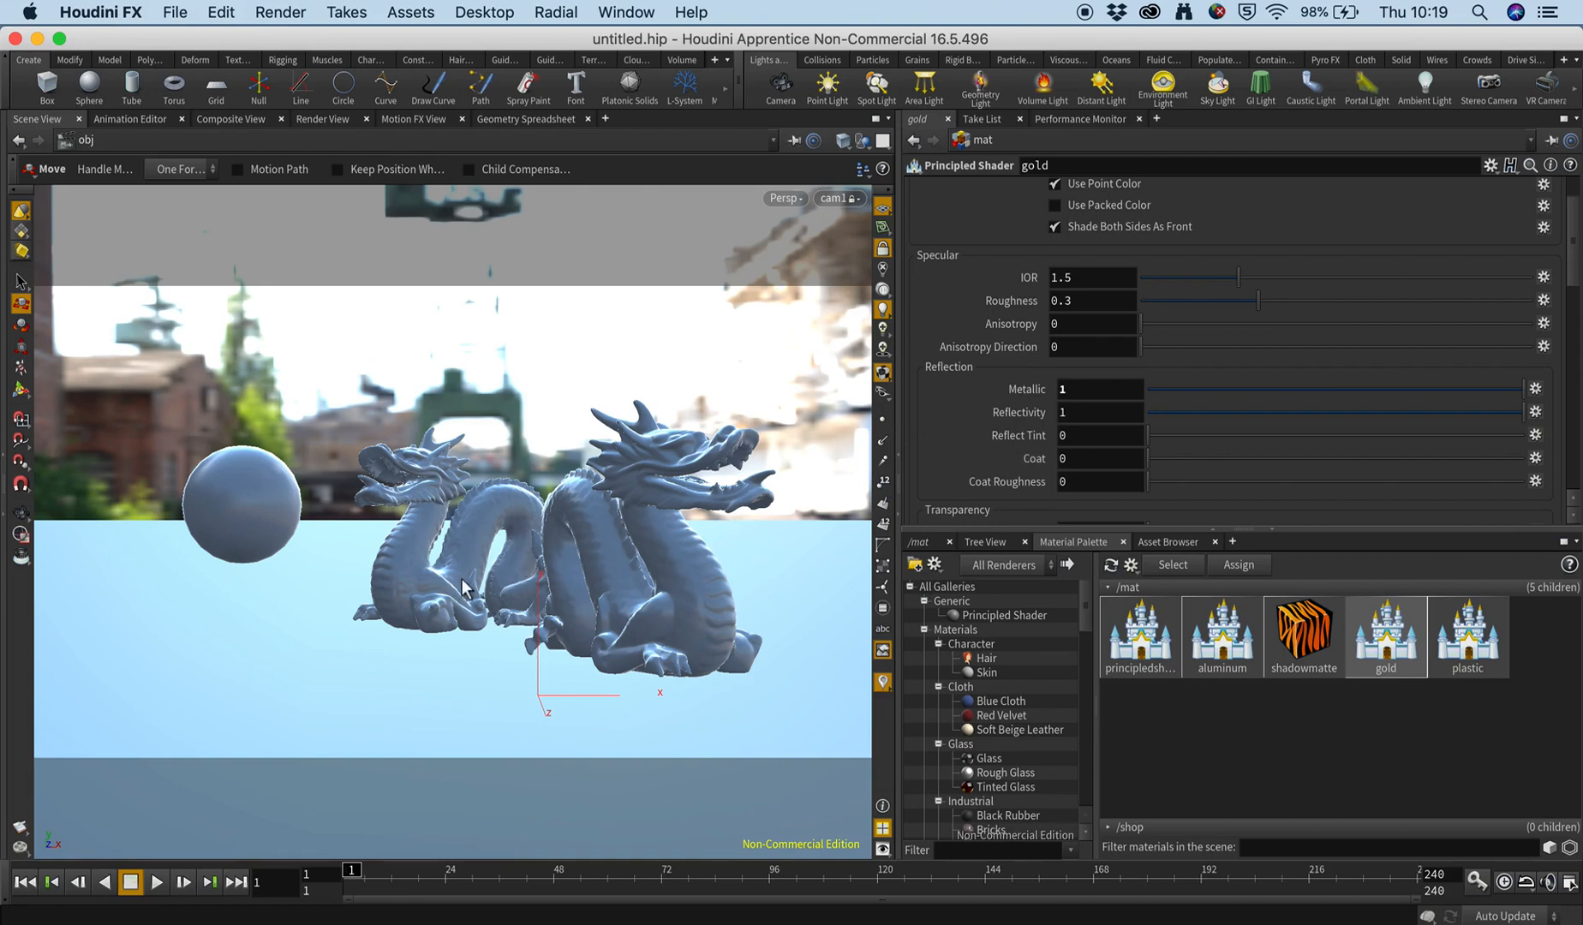
pyautogui.scroll(-10, 970, 403)
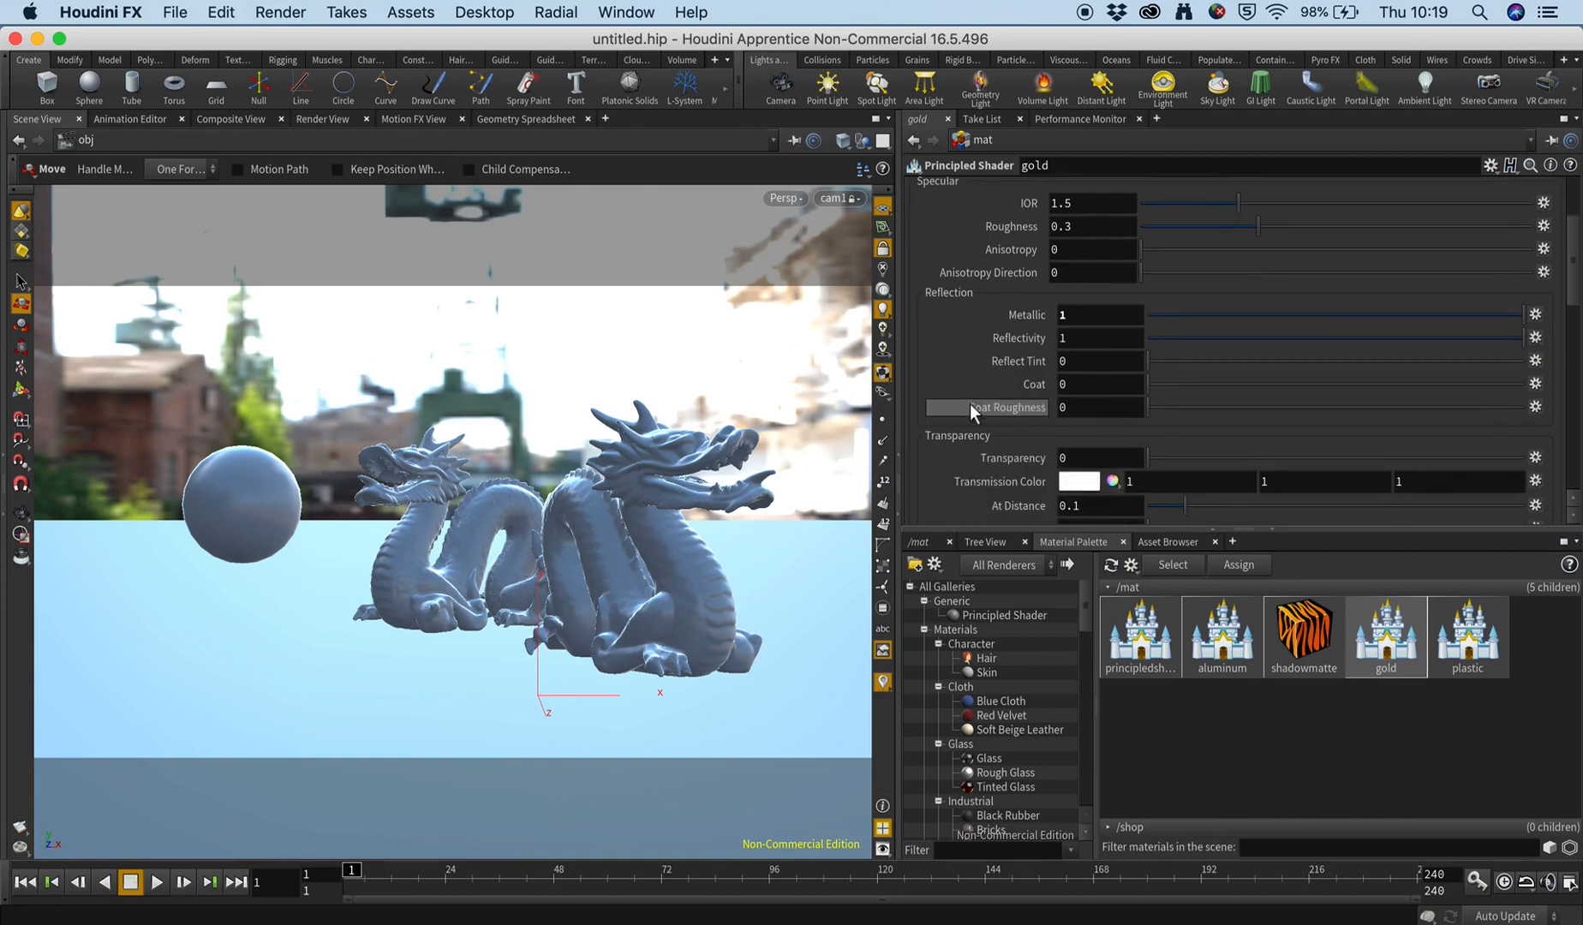
pyautogui.scroll(-1, 994, 406)
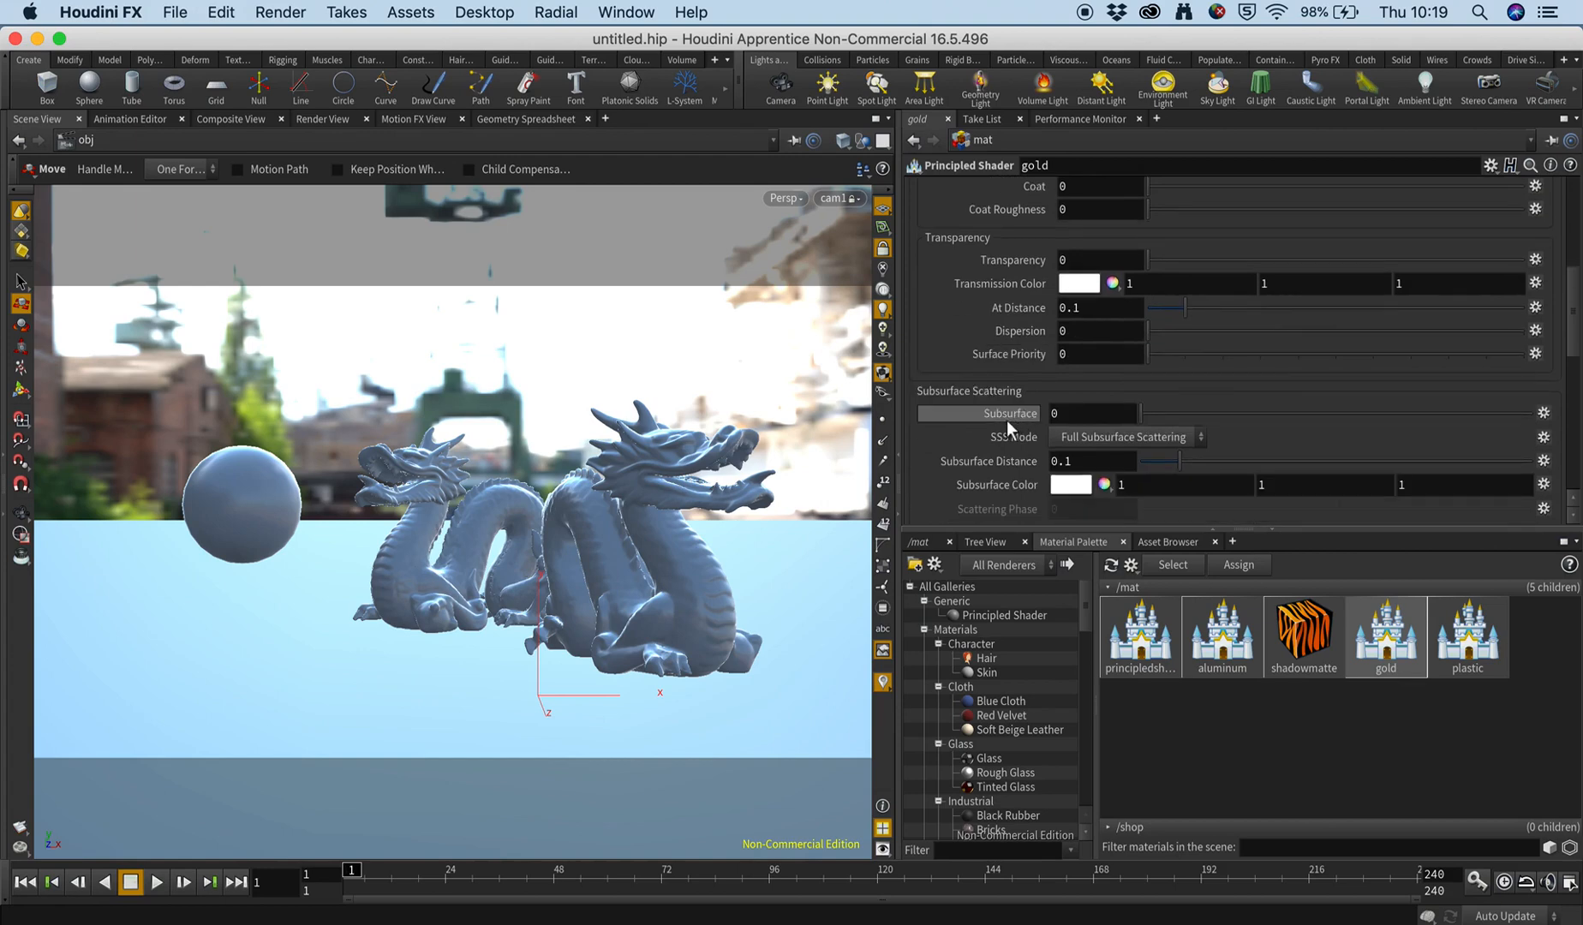
pyautogui.scroll(-8, 1005, 417)
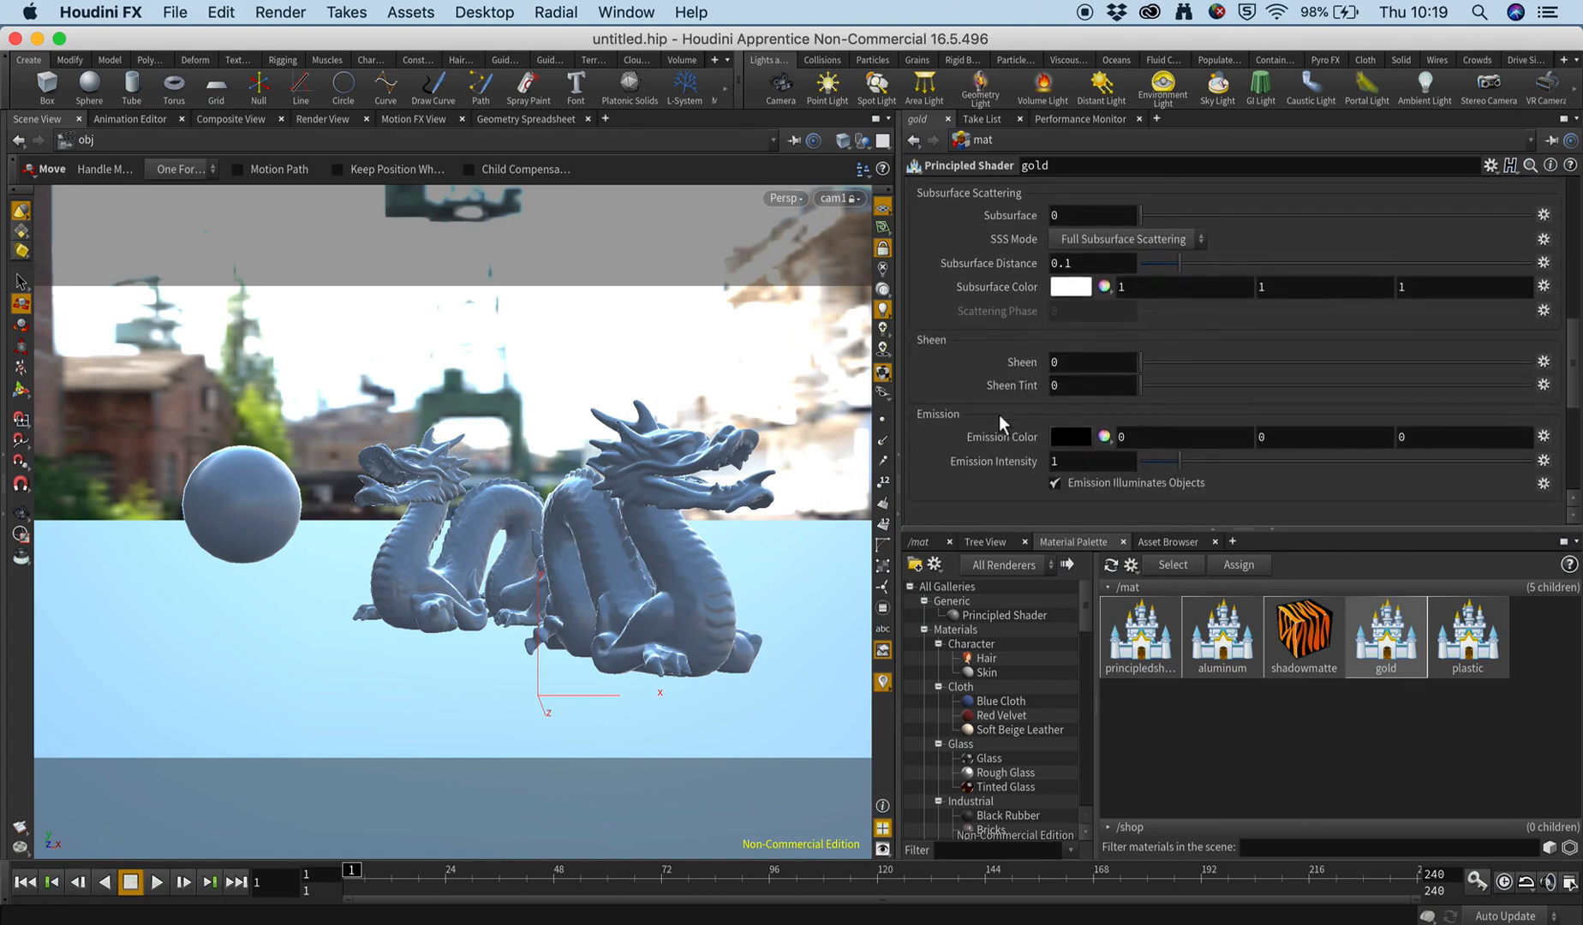
pyautogui.scroll(11, 999, 416)
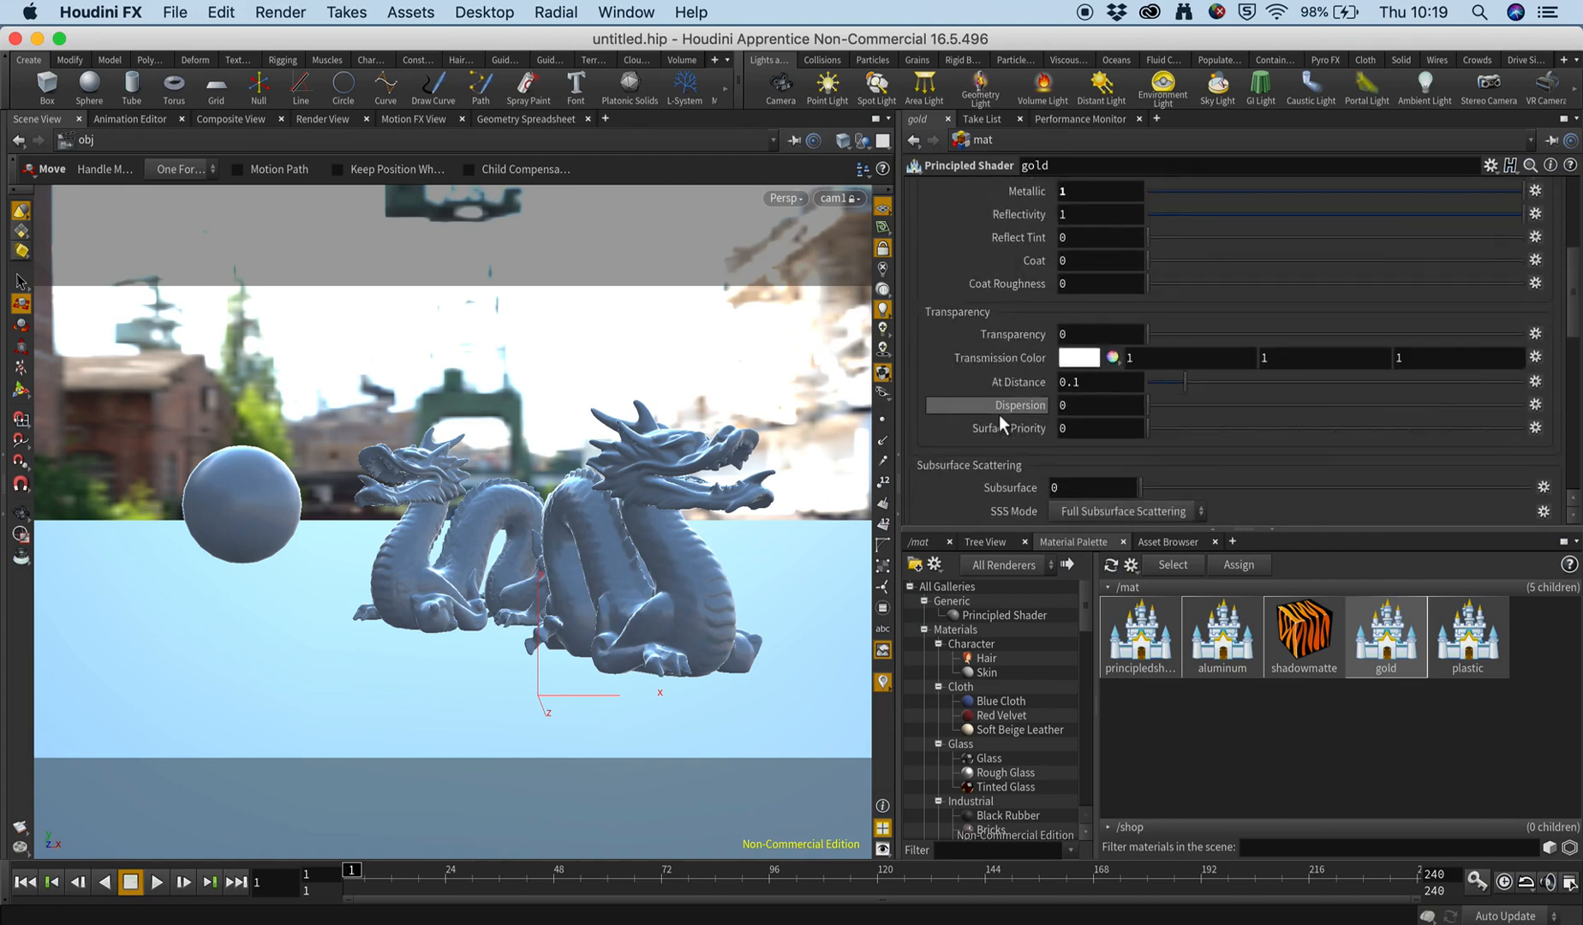
pyautogui.scroll(11, 999, 415)
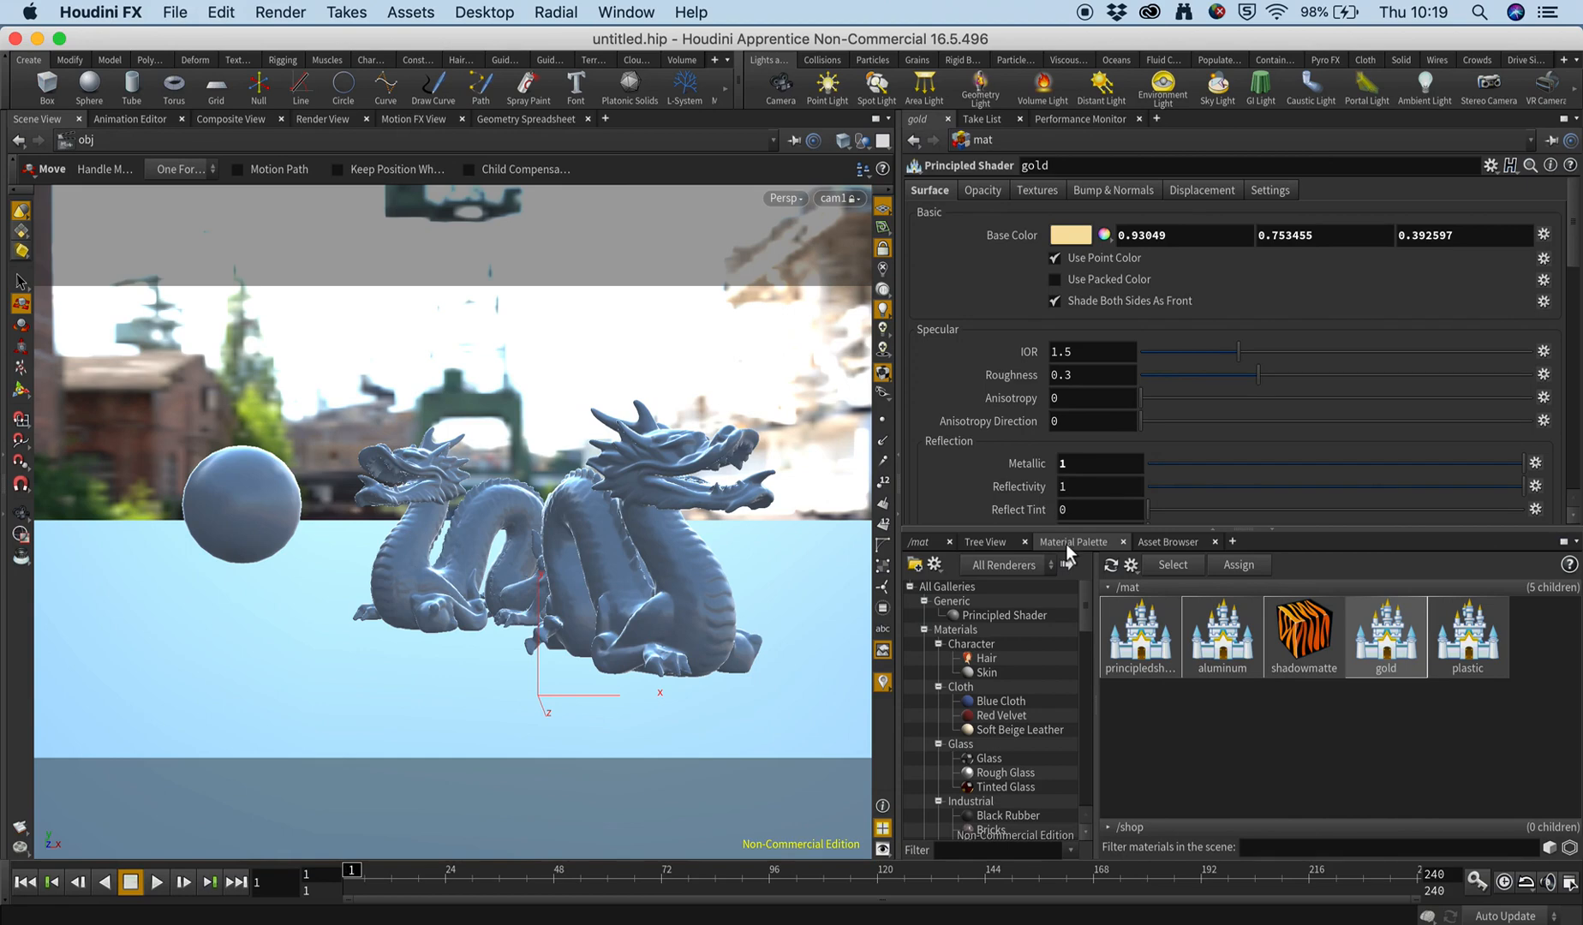
# Step: Return to mantra_beauty in the /out network and reduce its export components to diffuse, reflect and coat
pyautogui.click(918, 541)
pyautogui.click(1011, 566)
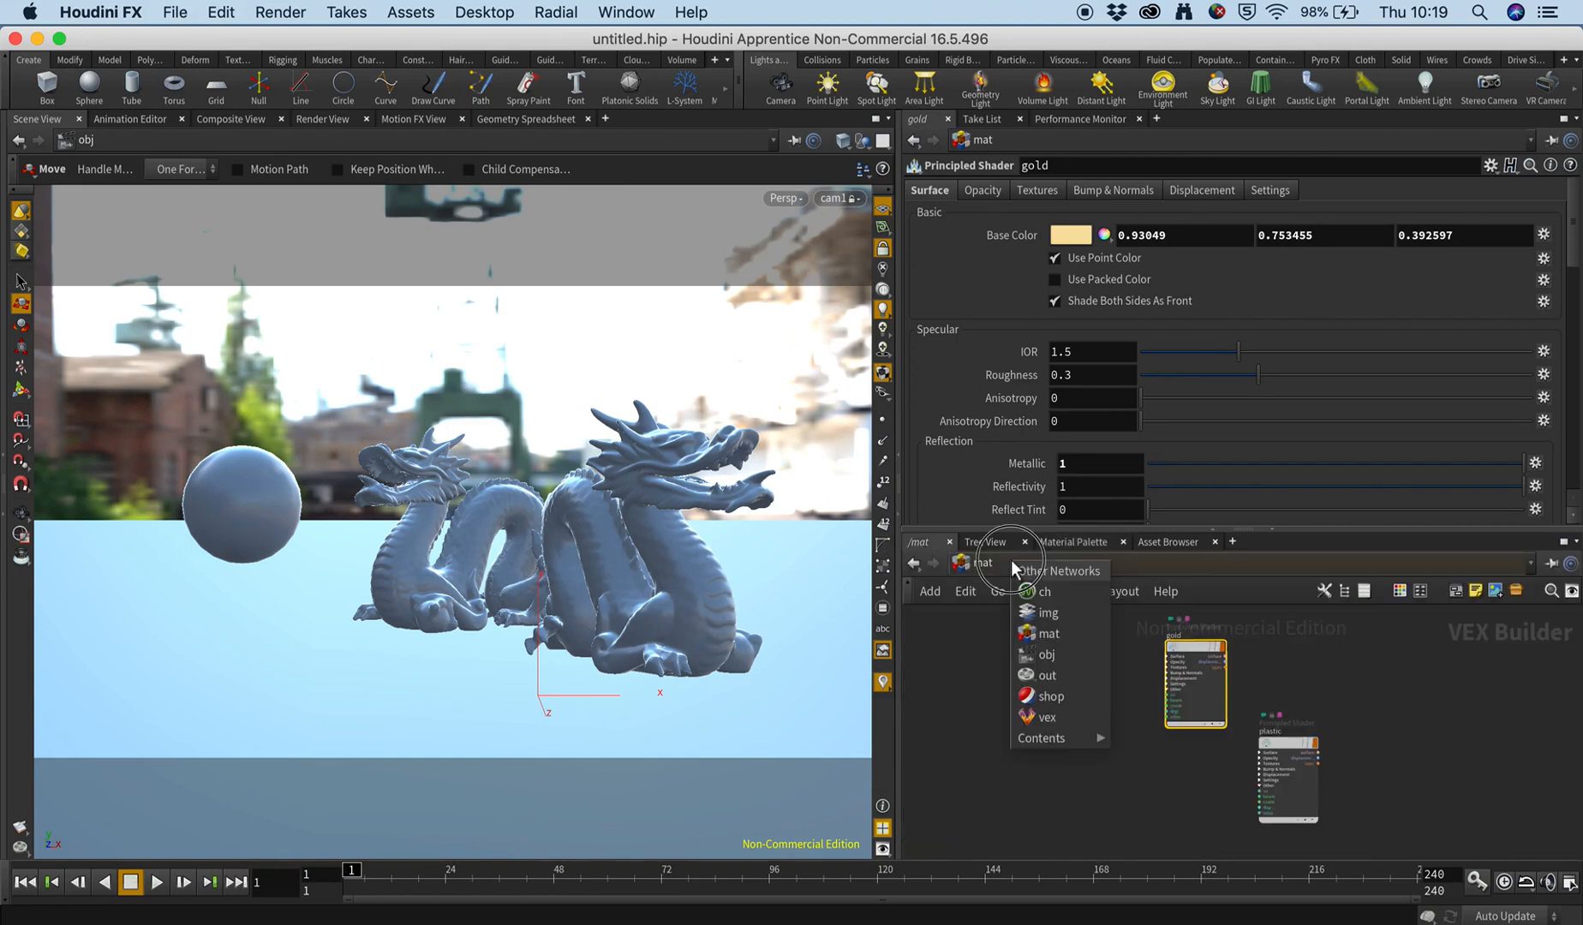
pyautogui.click(1050, 676)
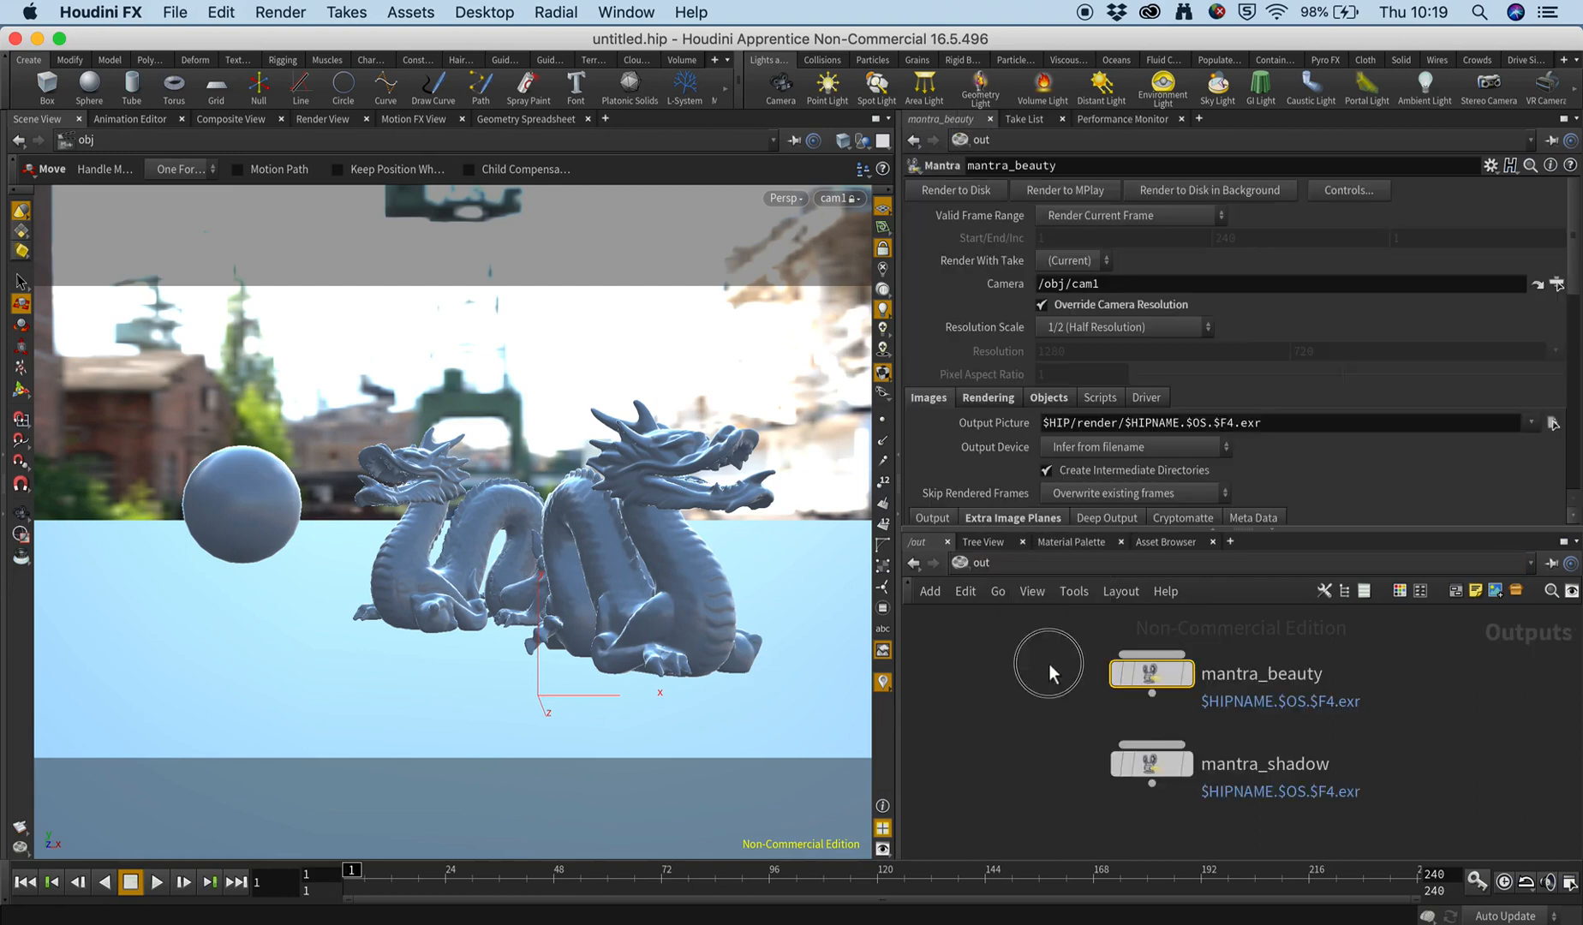
pyautogui.click(1048, 662)
pyautogui.moveTo(1081, 637); pyautogui.dragTo(1352, 723)
pyautogui.scroll(-4, 1194, 306)
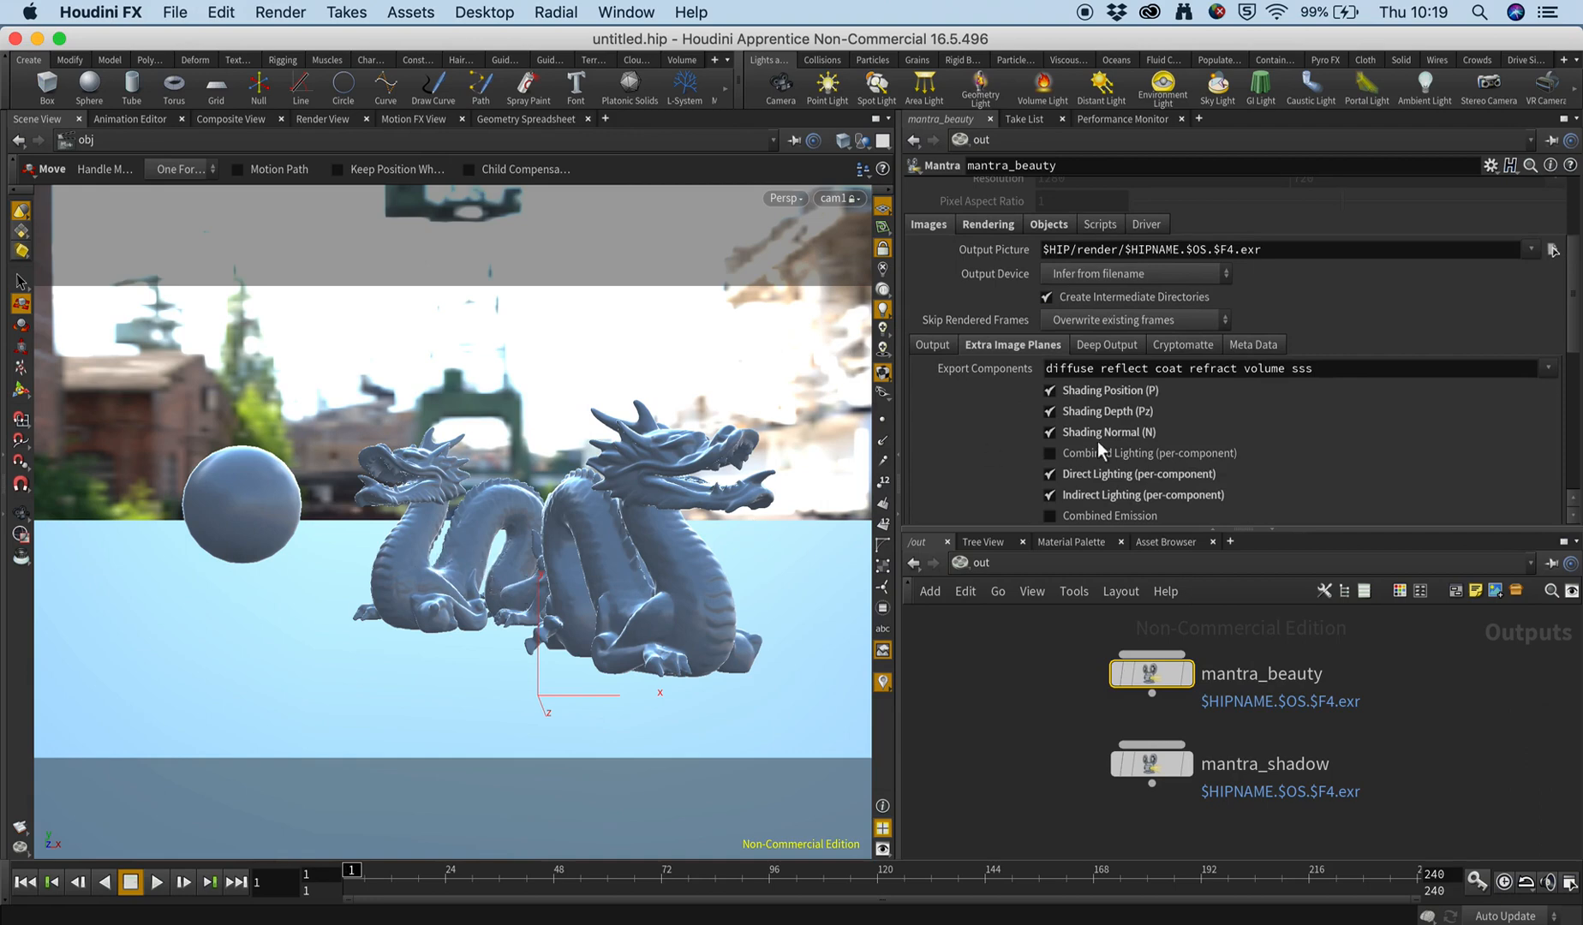
pyautogui.moveTo(1184, 368); pyautogui.dragTo(1466, 378)
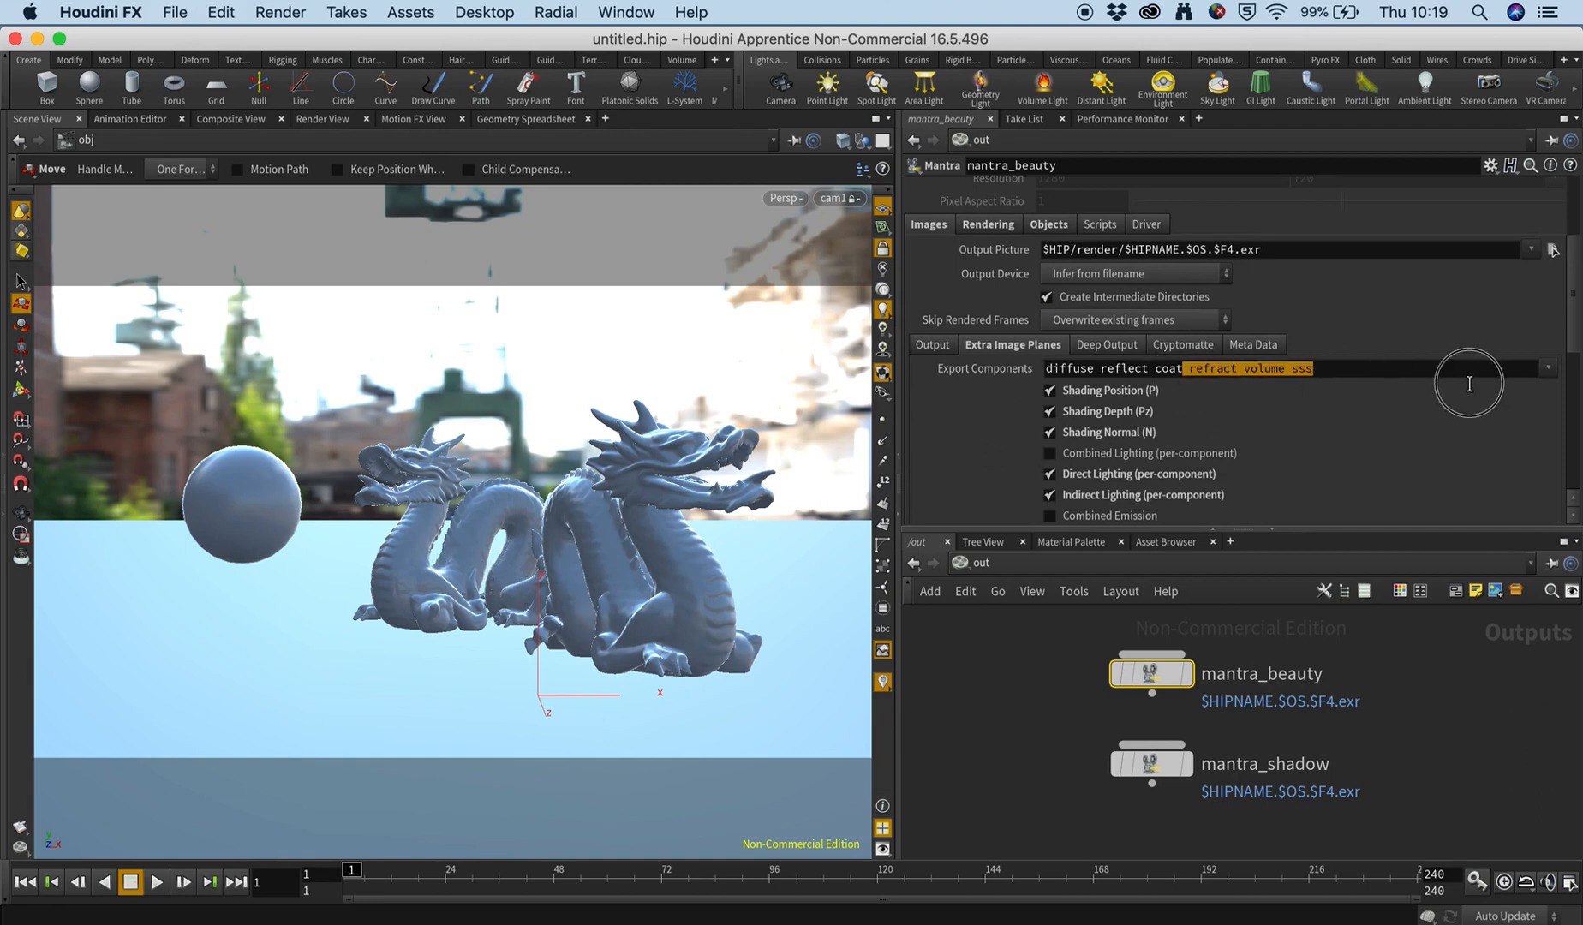
pyautogui.press('BackSpace')
pyautogui.press('Return')
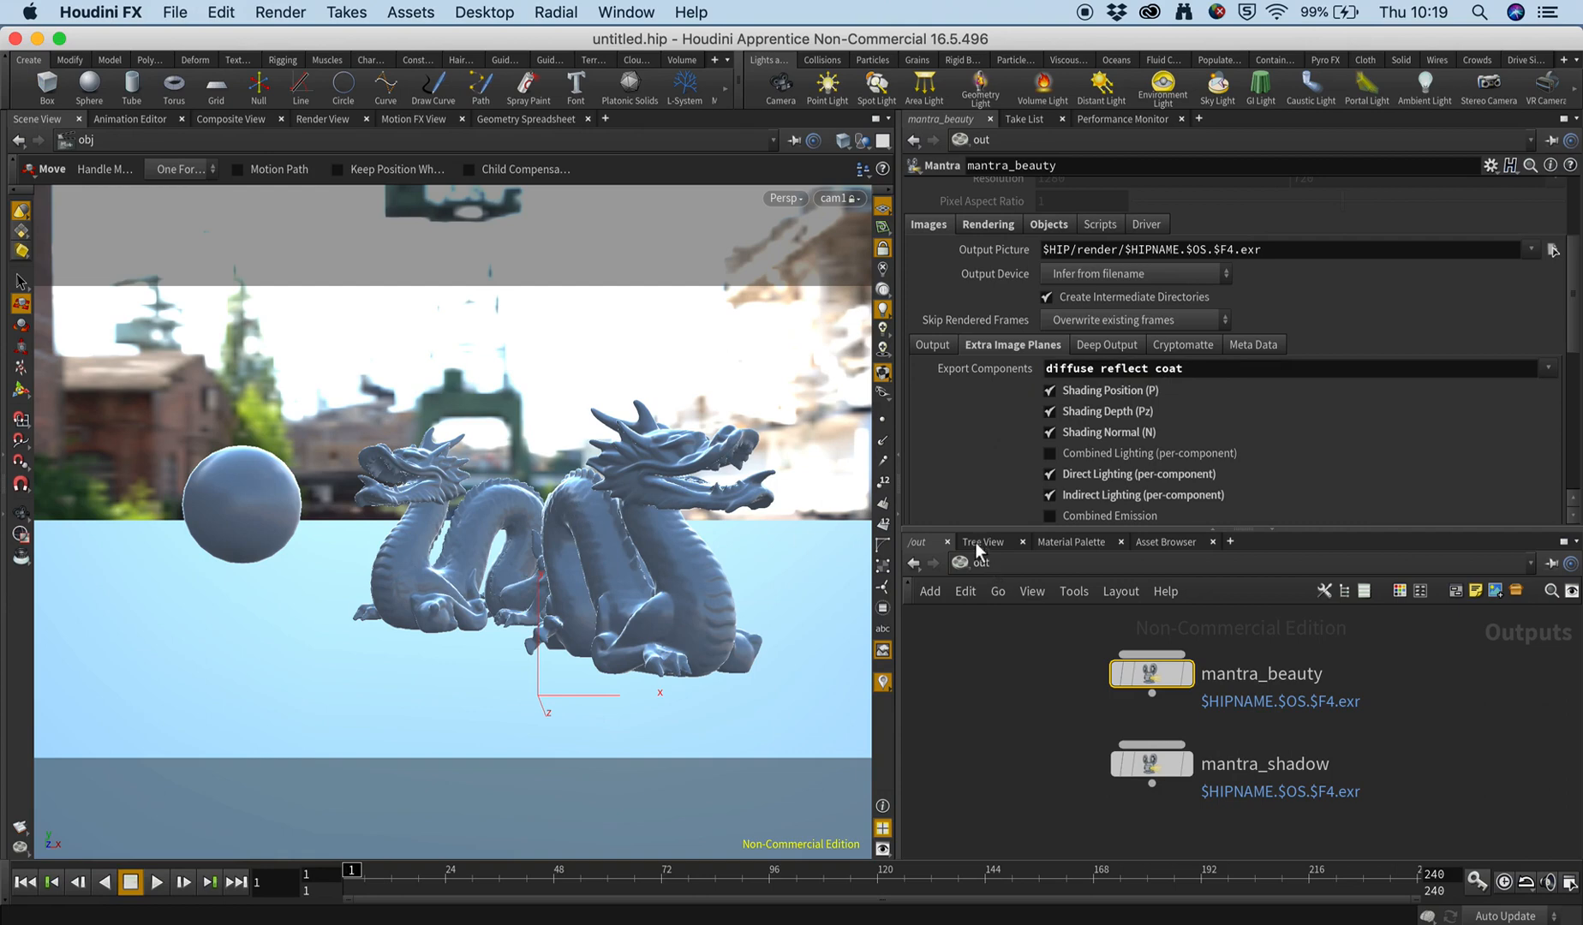
# Step: Render mantra_beauty to MPlay and inspect the sphere and both dragons in the image up close
pyautogui.click(1008, 617)
pyautogui.moveTo(990, 619); pyautogui.dragTo(1234, 689)
pyautogui.scroll(-1, 1008, 367)
pyautogui.scroll(-2, 1008, 363)
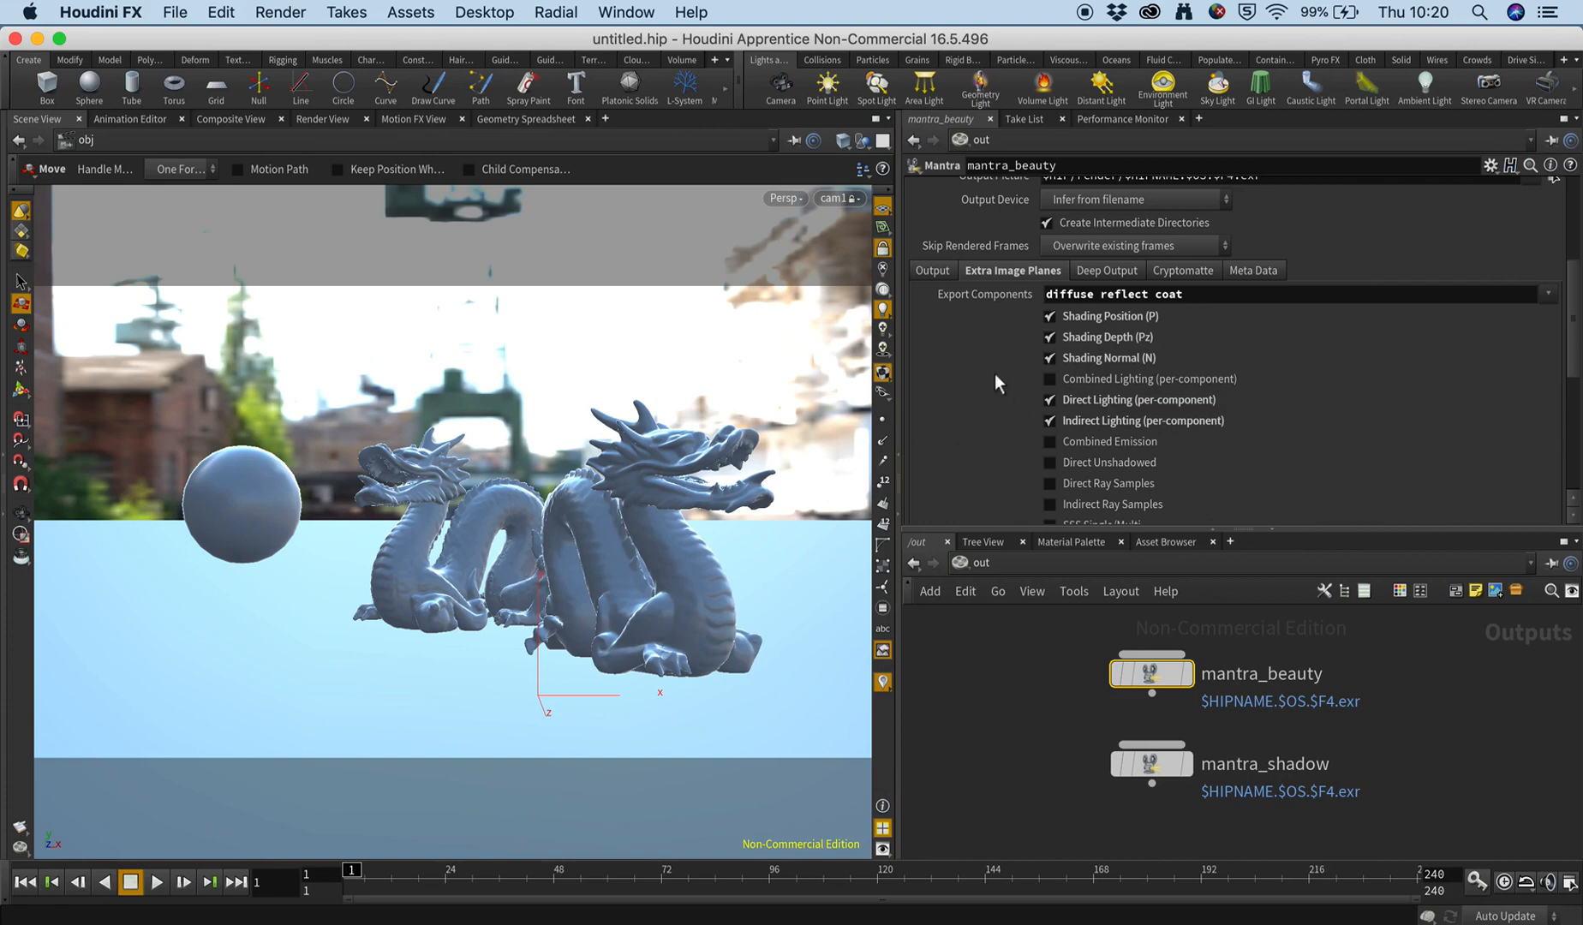
pyautogui.scroll(-5, 996, 373)
pyautogui.scroll(5, 995, 372)
pyautogui.scroll(2, 995, 373)
pyautogui.scroll(6, 997, 373)
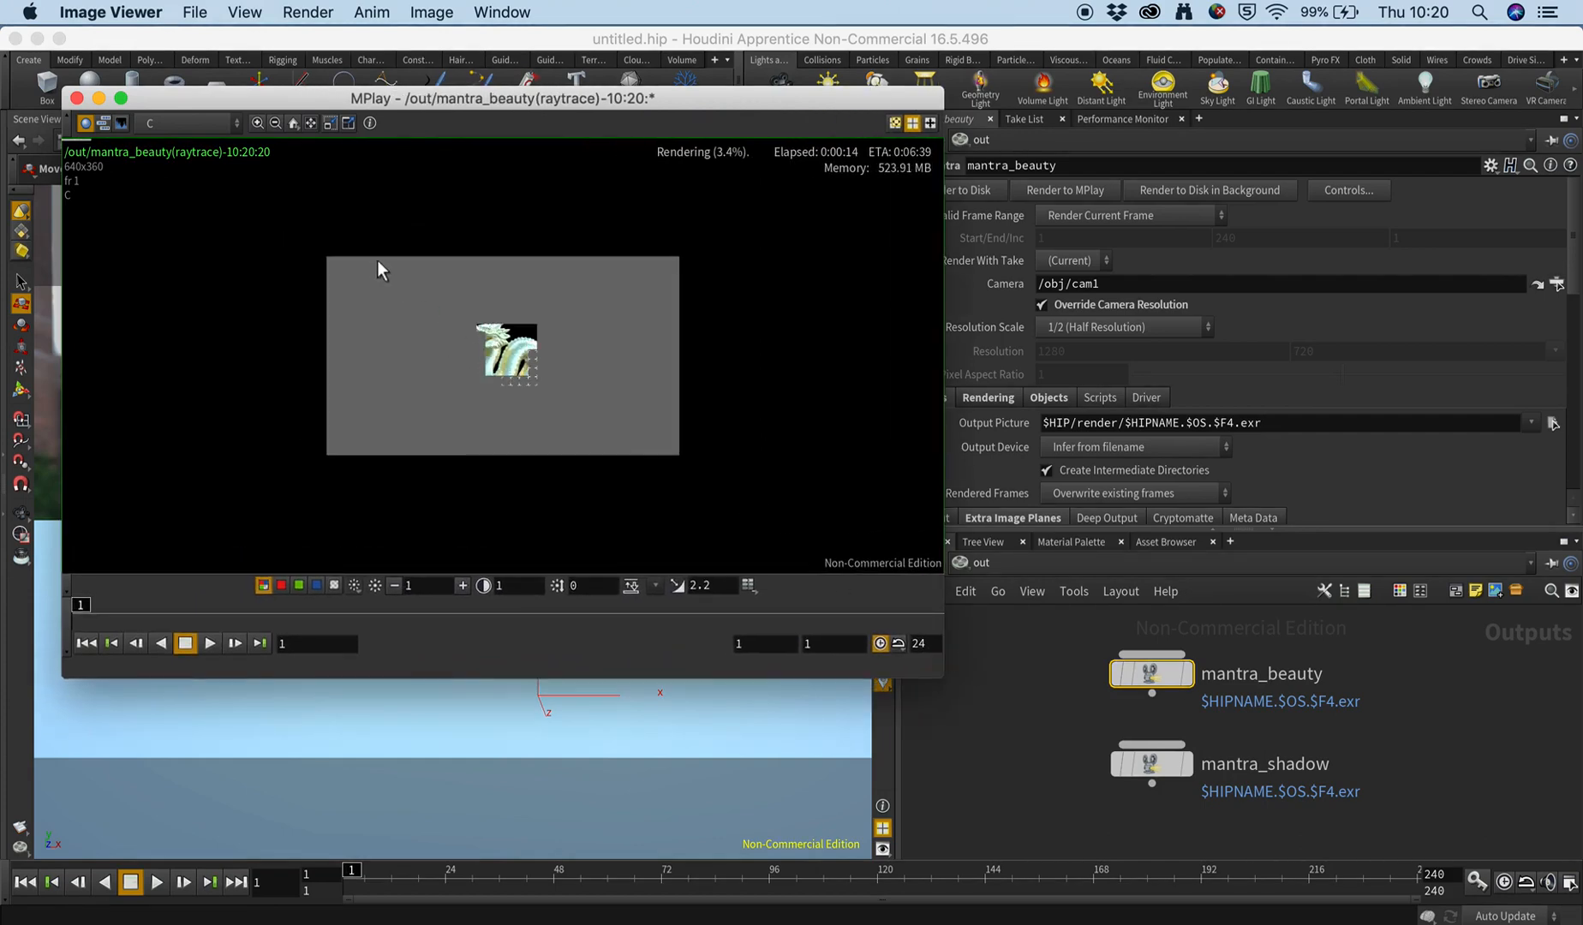
pyautogui.scroll(-2, 374, 279)
pyautogui.scroll(3, 374, 279)
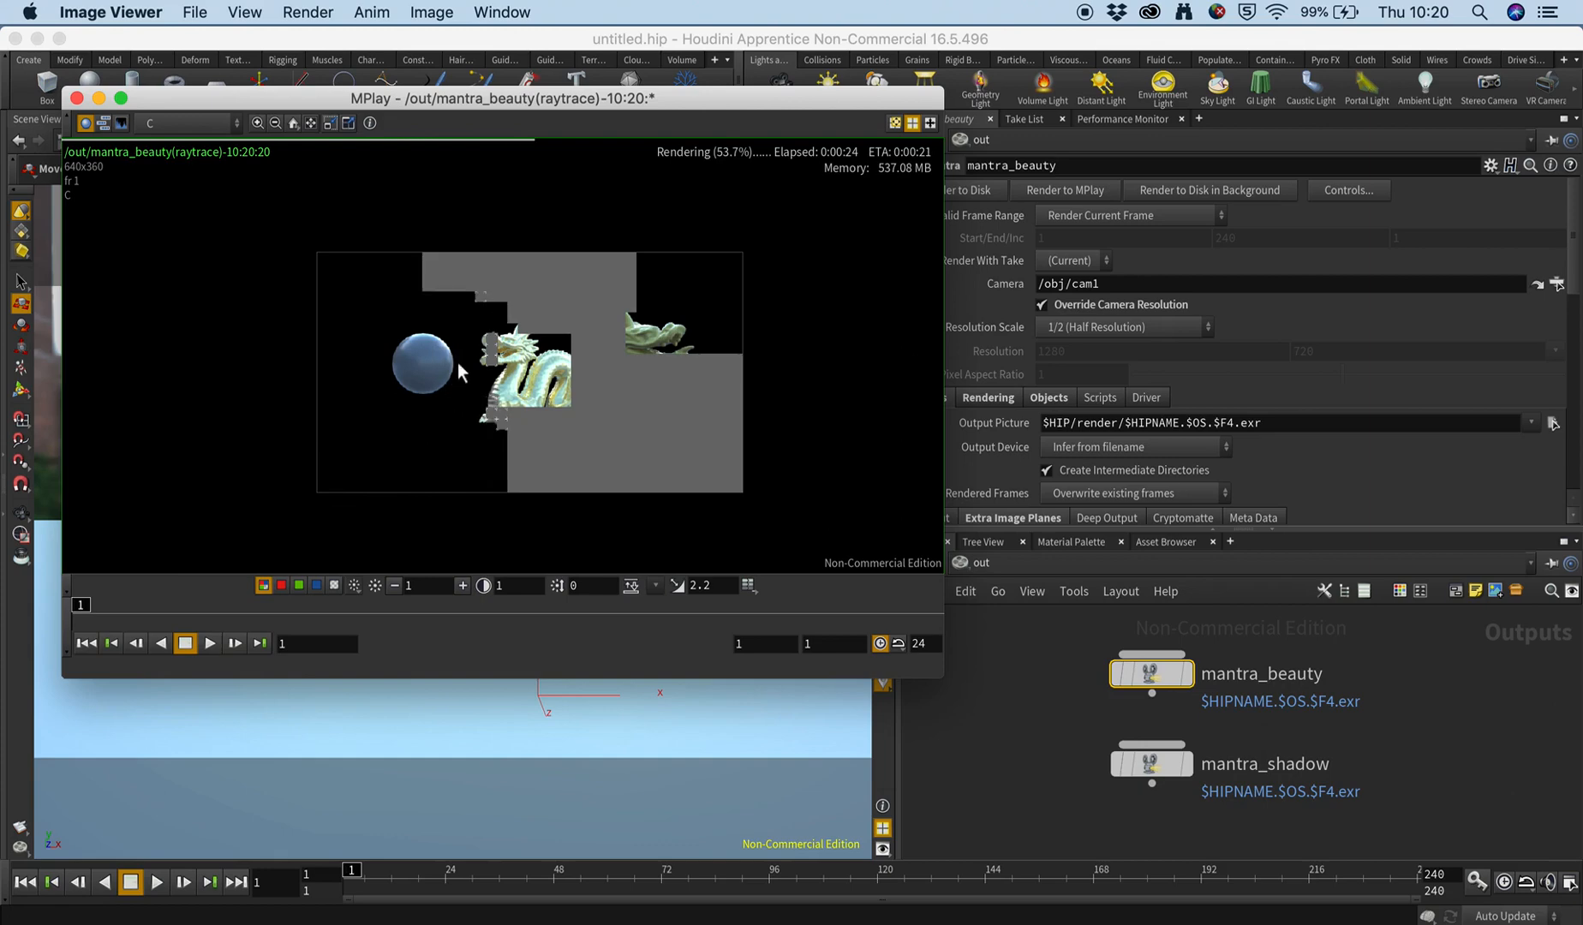
pyautogui.scroll(-1, 457, 362)
pyautogui.scroll(3, 474, 355)
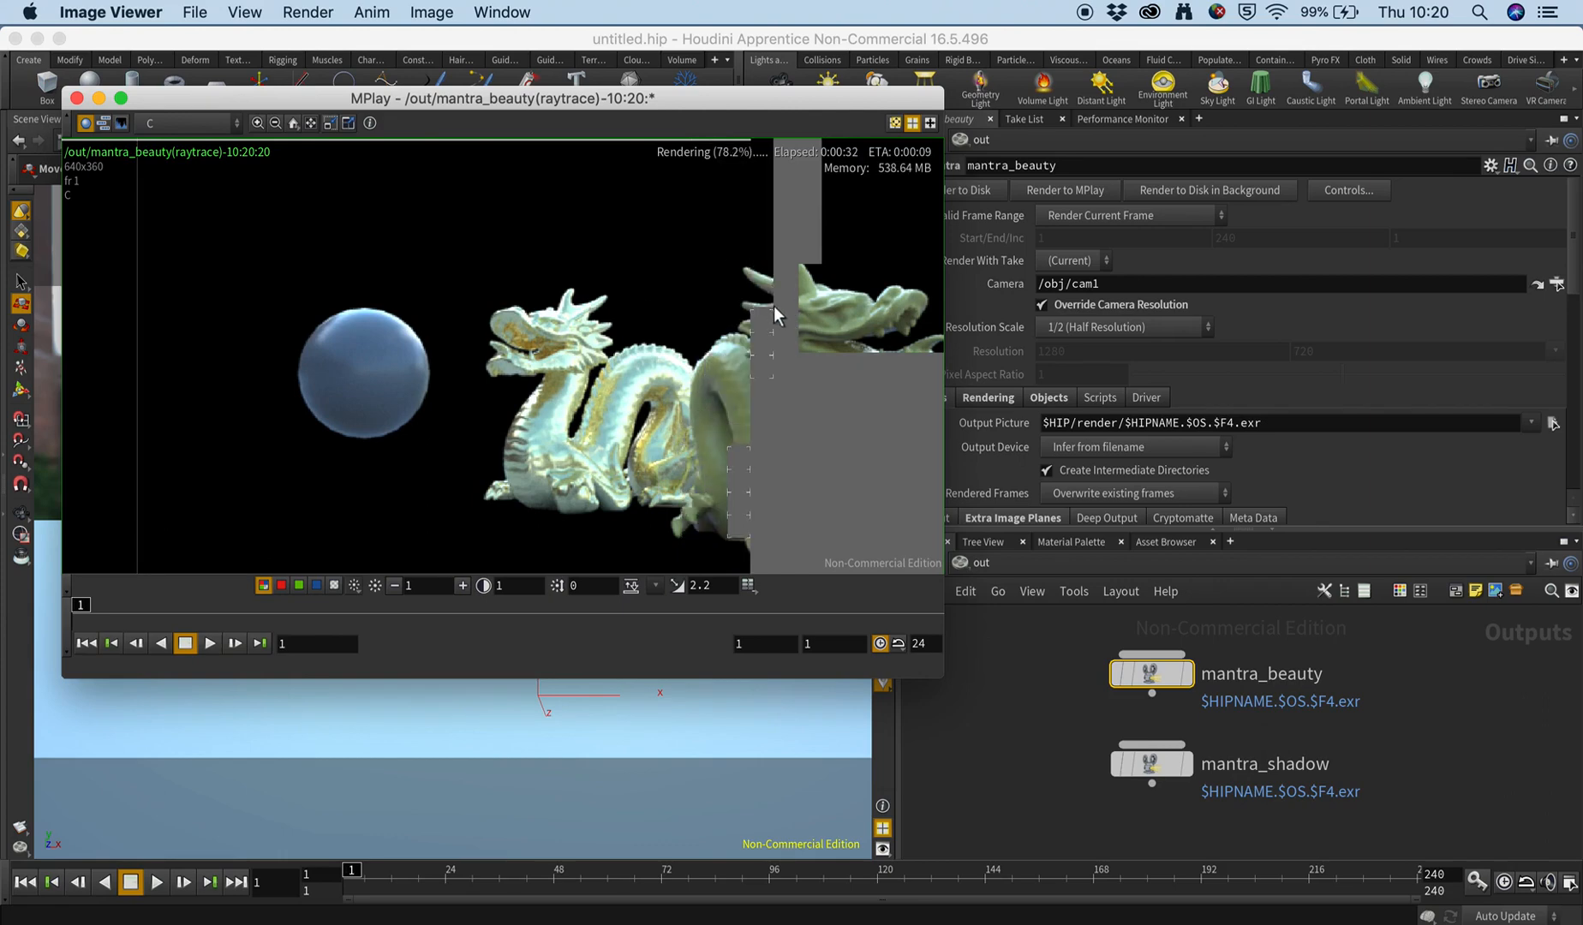
# Step: Watch the mantra_beauty render finish in MPlay, framing the sphere and both dragons fully in the view
pyautogui.scroll(-4, 660, 324)
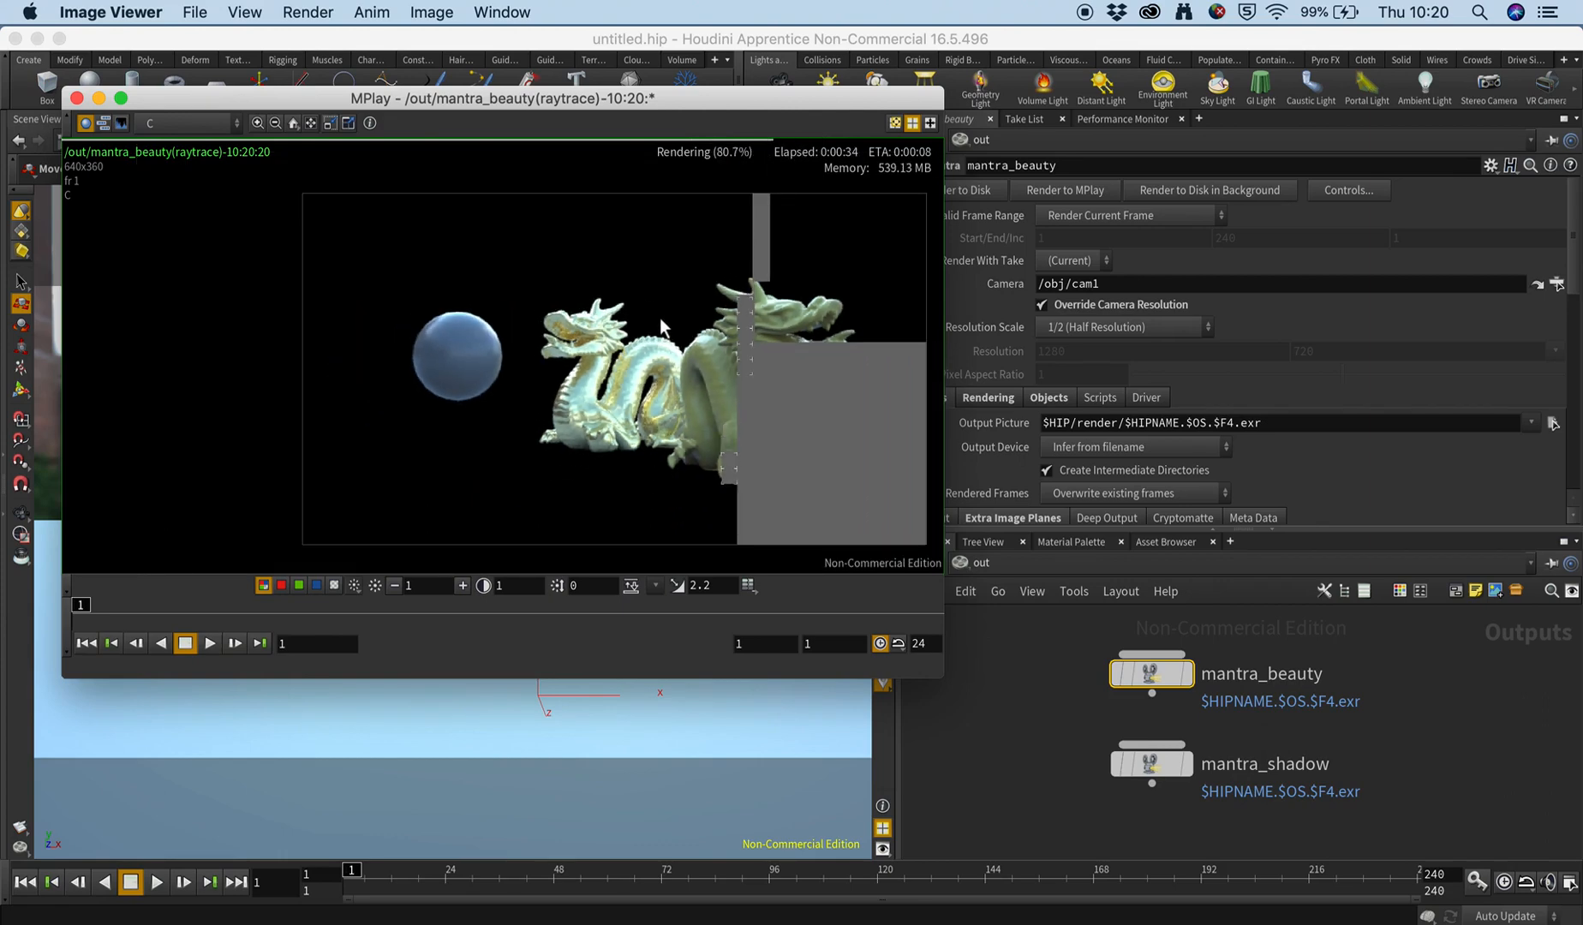
pyautogui.scroll(3, 661, 324)
pyautogui.scroll(-2, 727, 336)
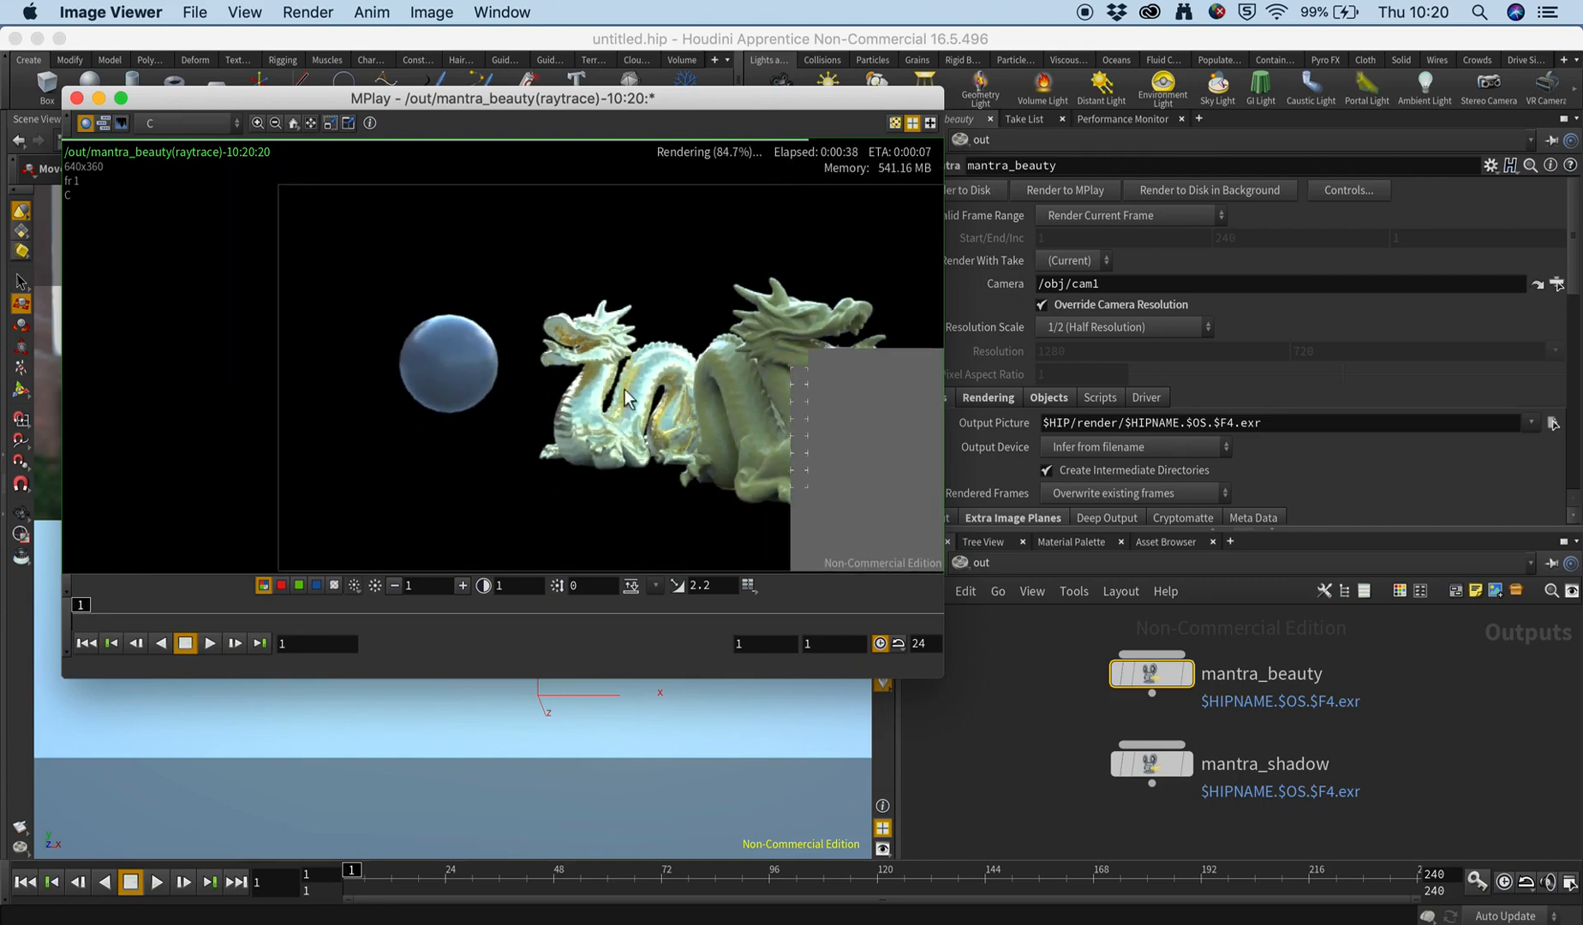
pyautogui.scroll(-1, 742, 377)
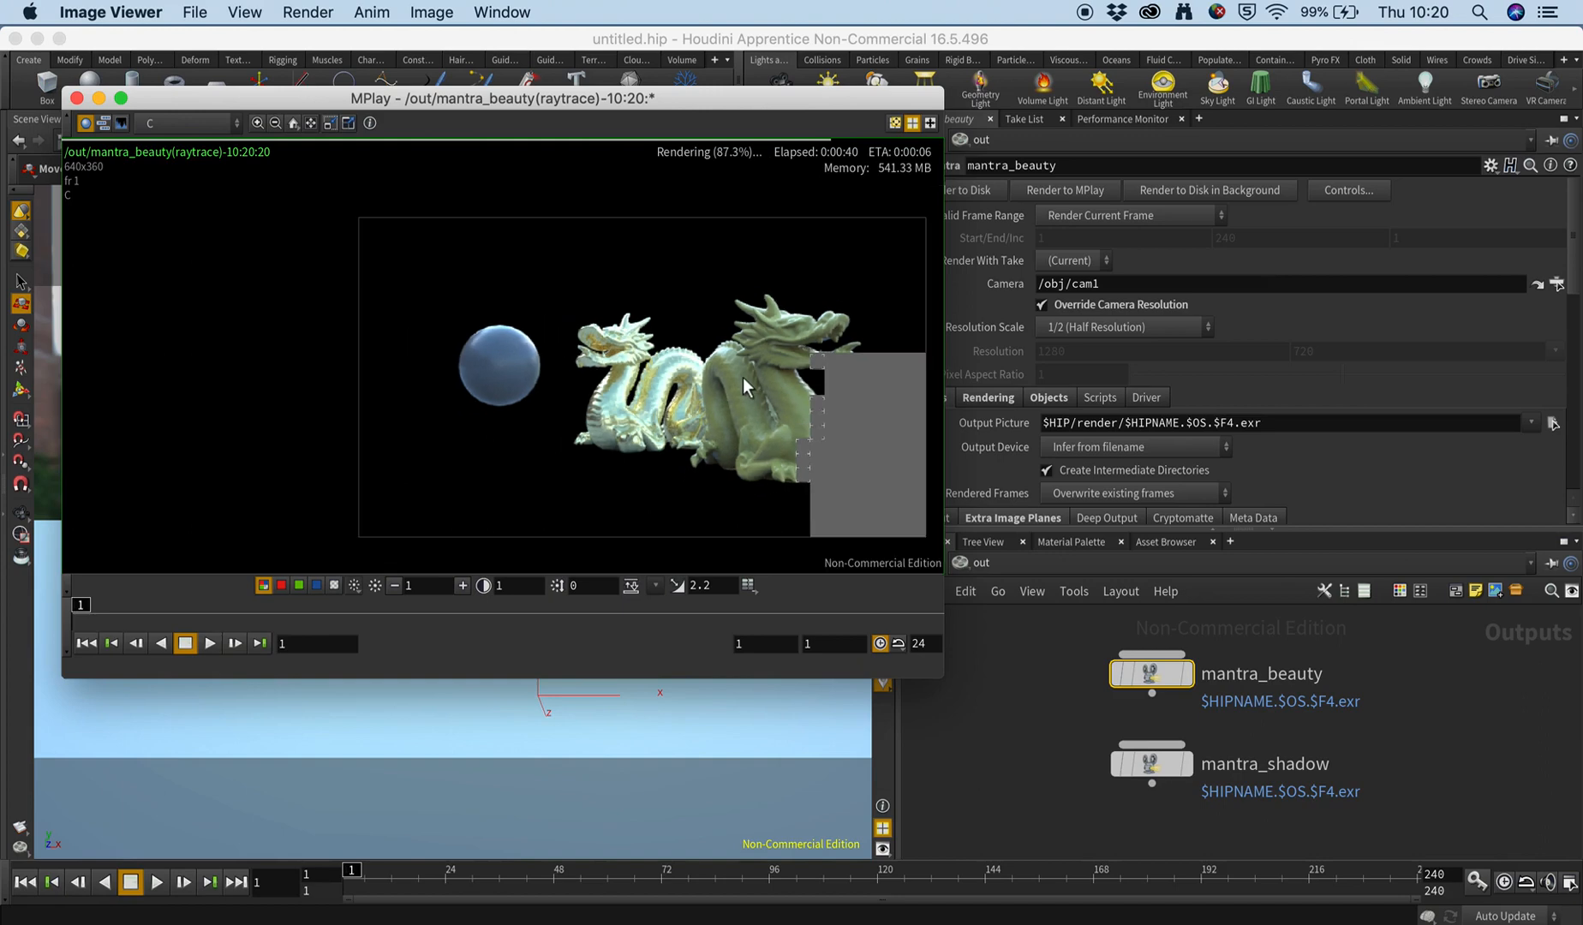
pyautogui.scroll(1, 767, 400)
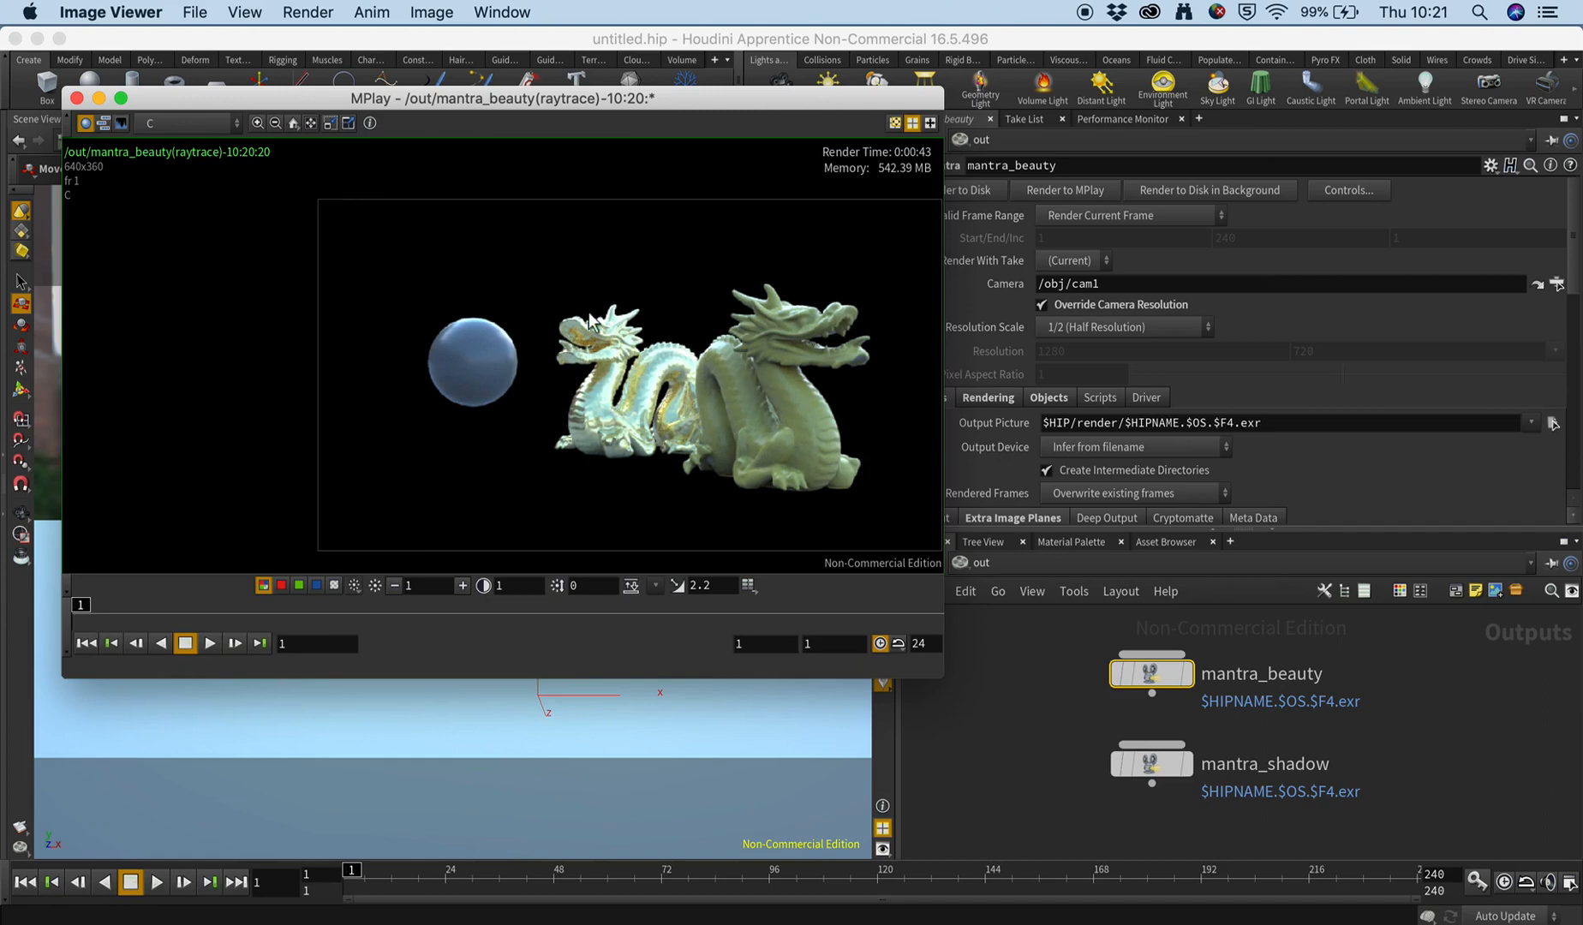
pyautogui.moveTo(601, 319); pyautogui.dragTo(512, 293, button='middle')
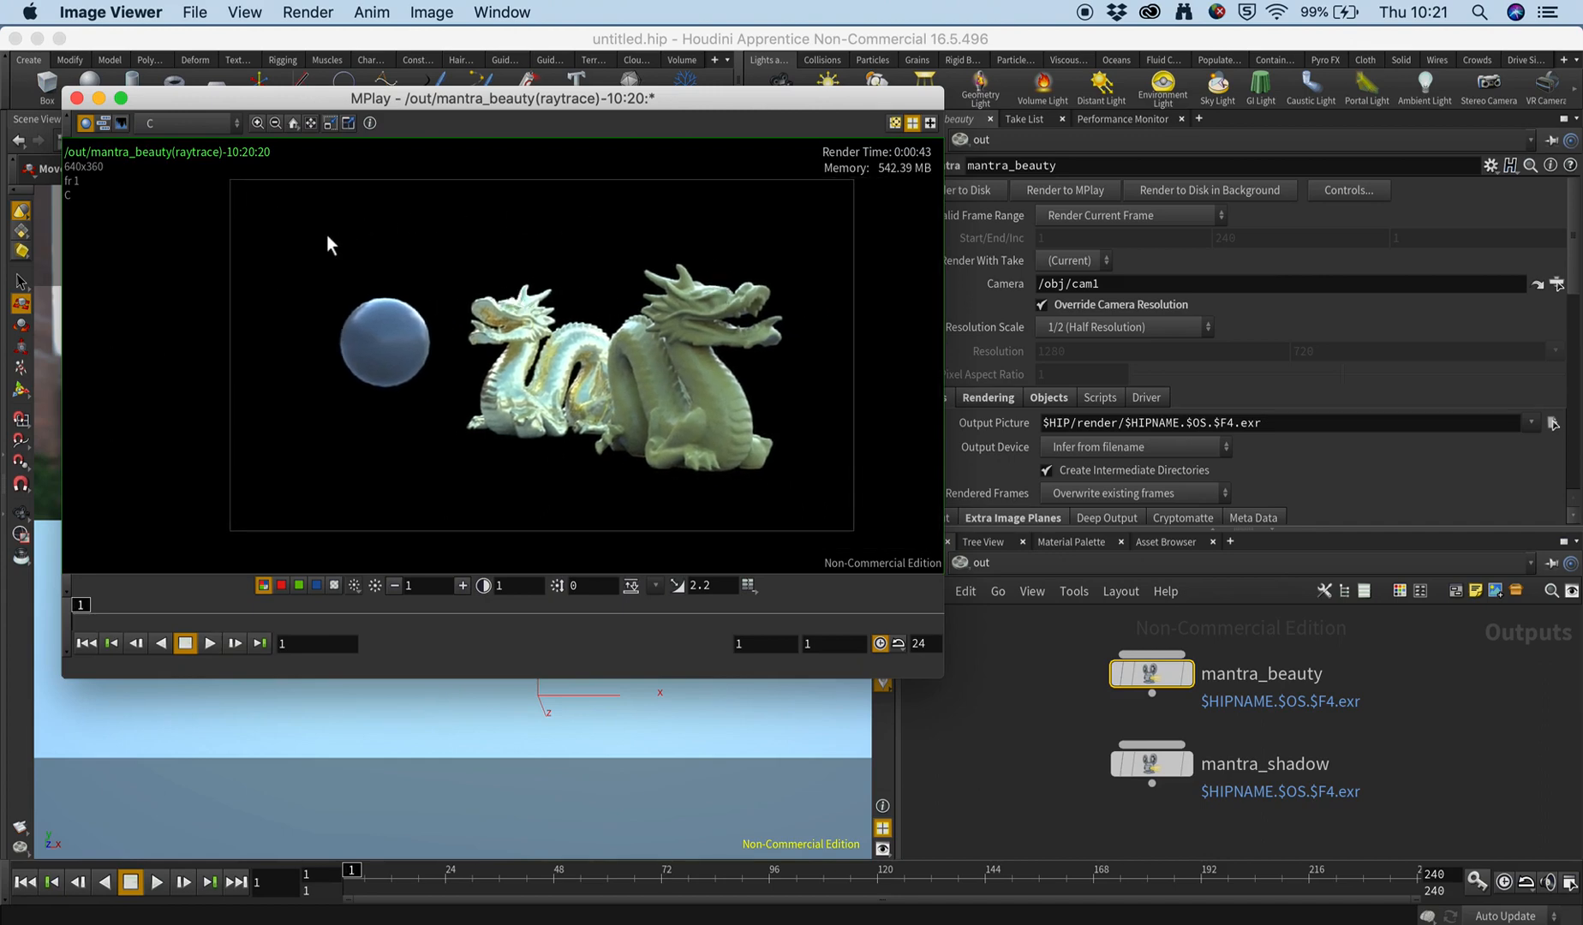
# Step: Display the Pz depth plane of the finished render and enlarge the MPlay window
pyautogui.click(176, 122)
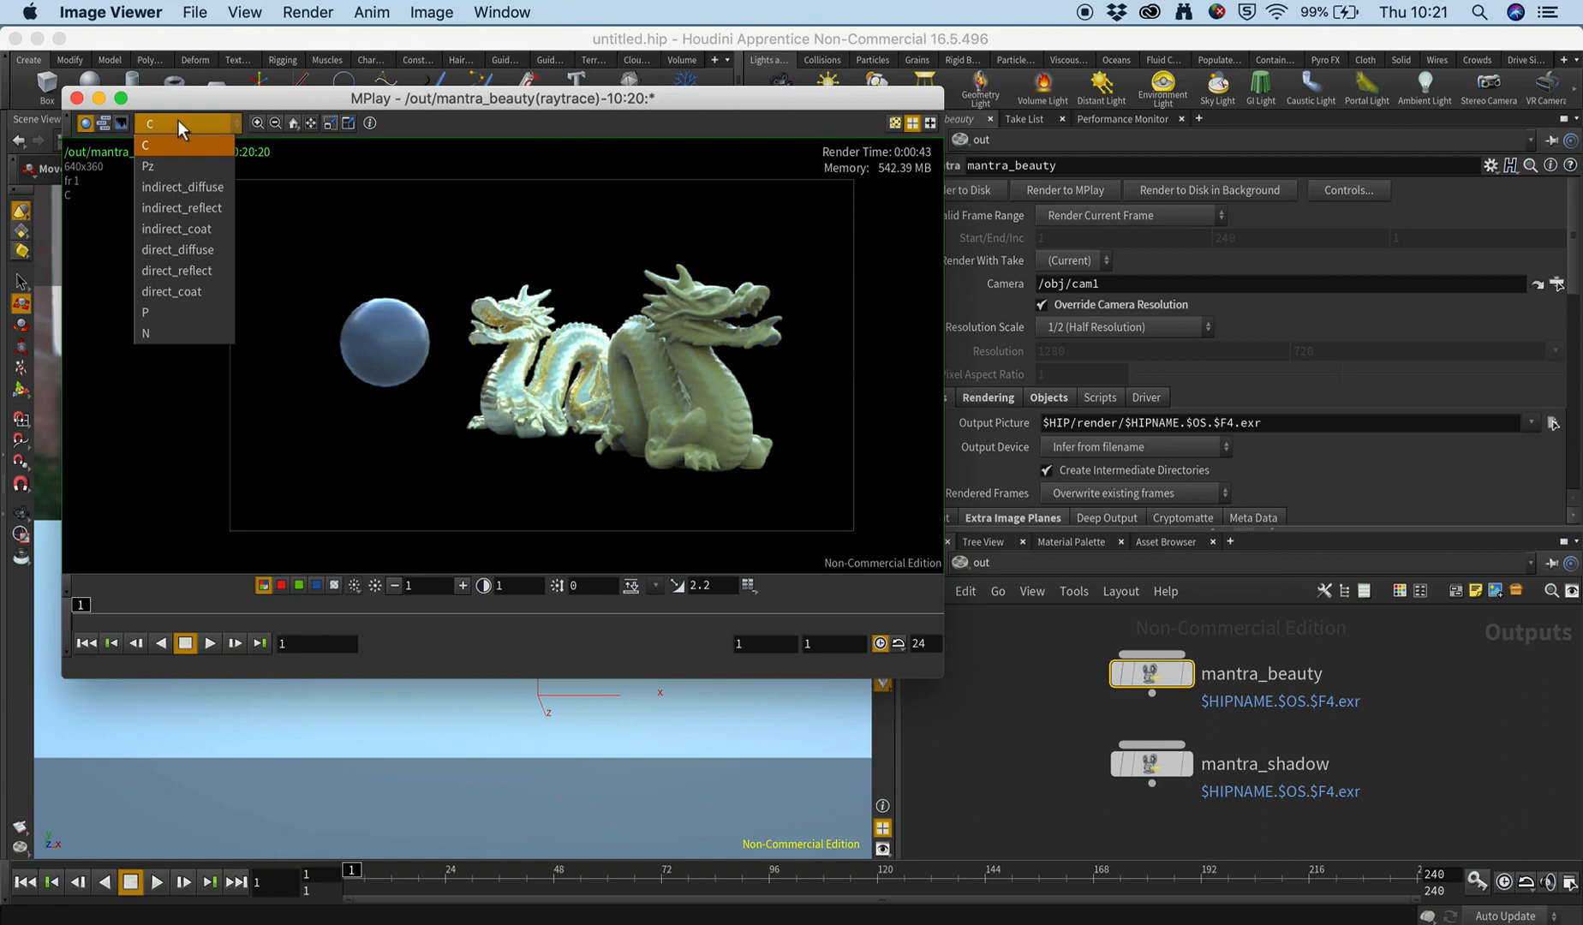
pyautogui.click(178, 169)
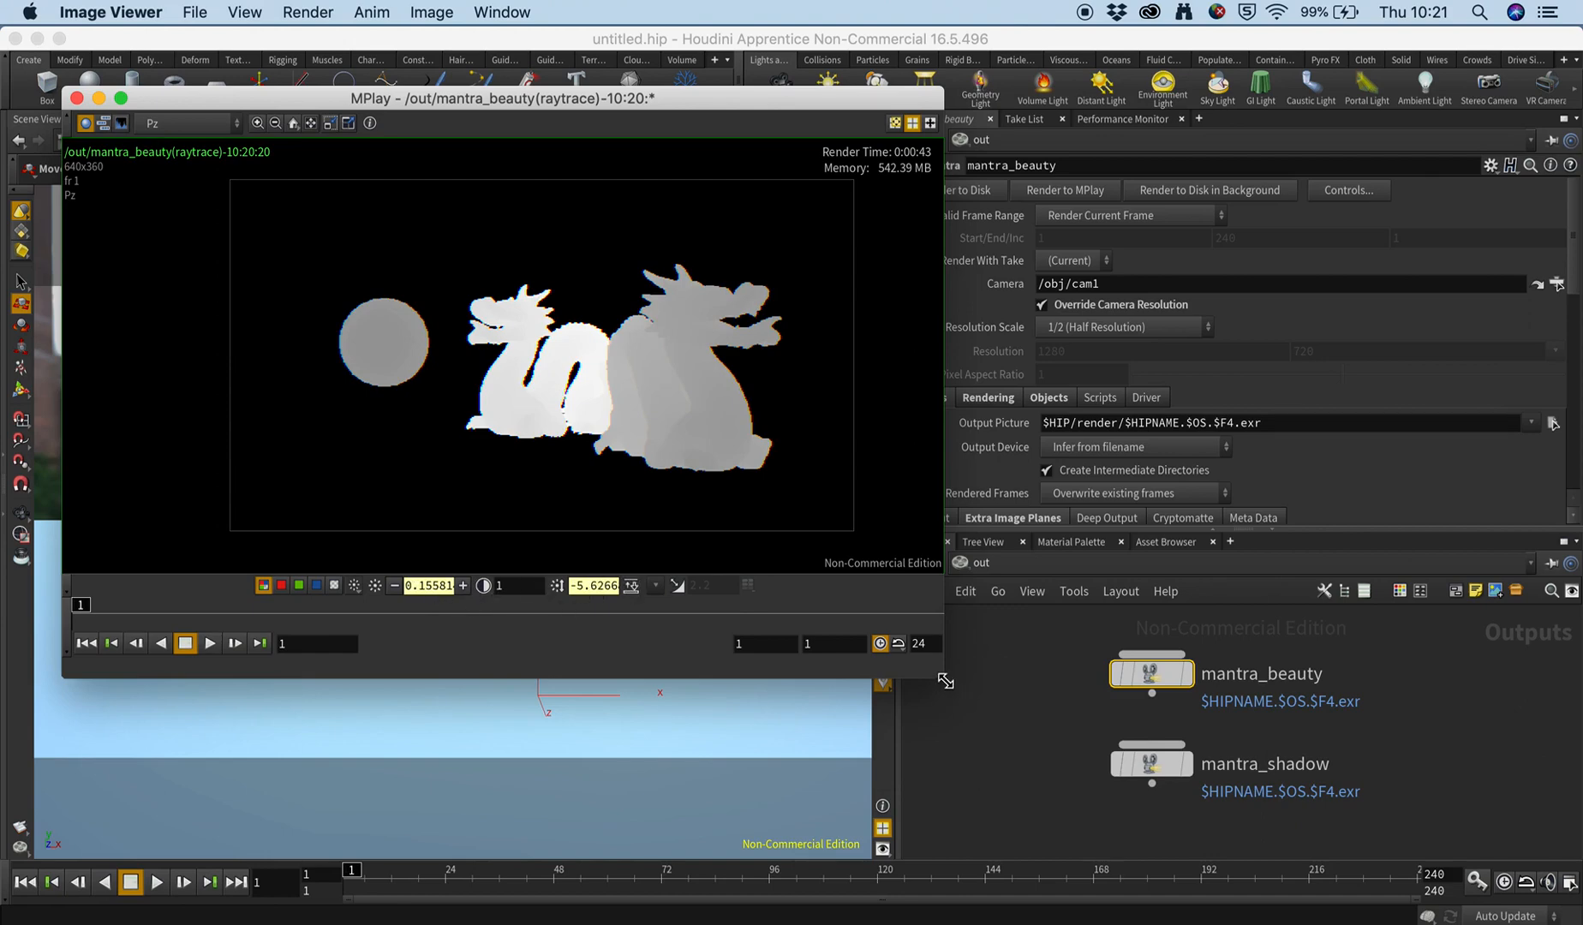
pyautogui.moveTo(943, 677); pyautogui.dragTo(1122, 779)
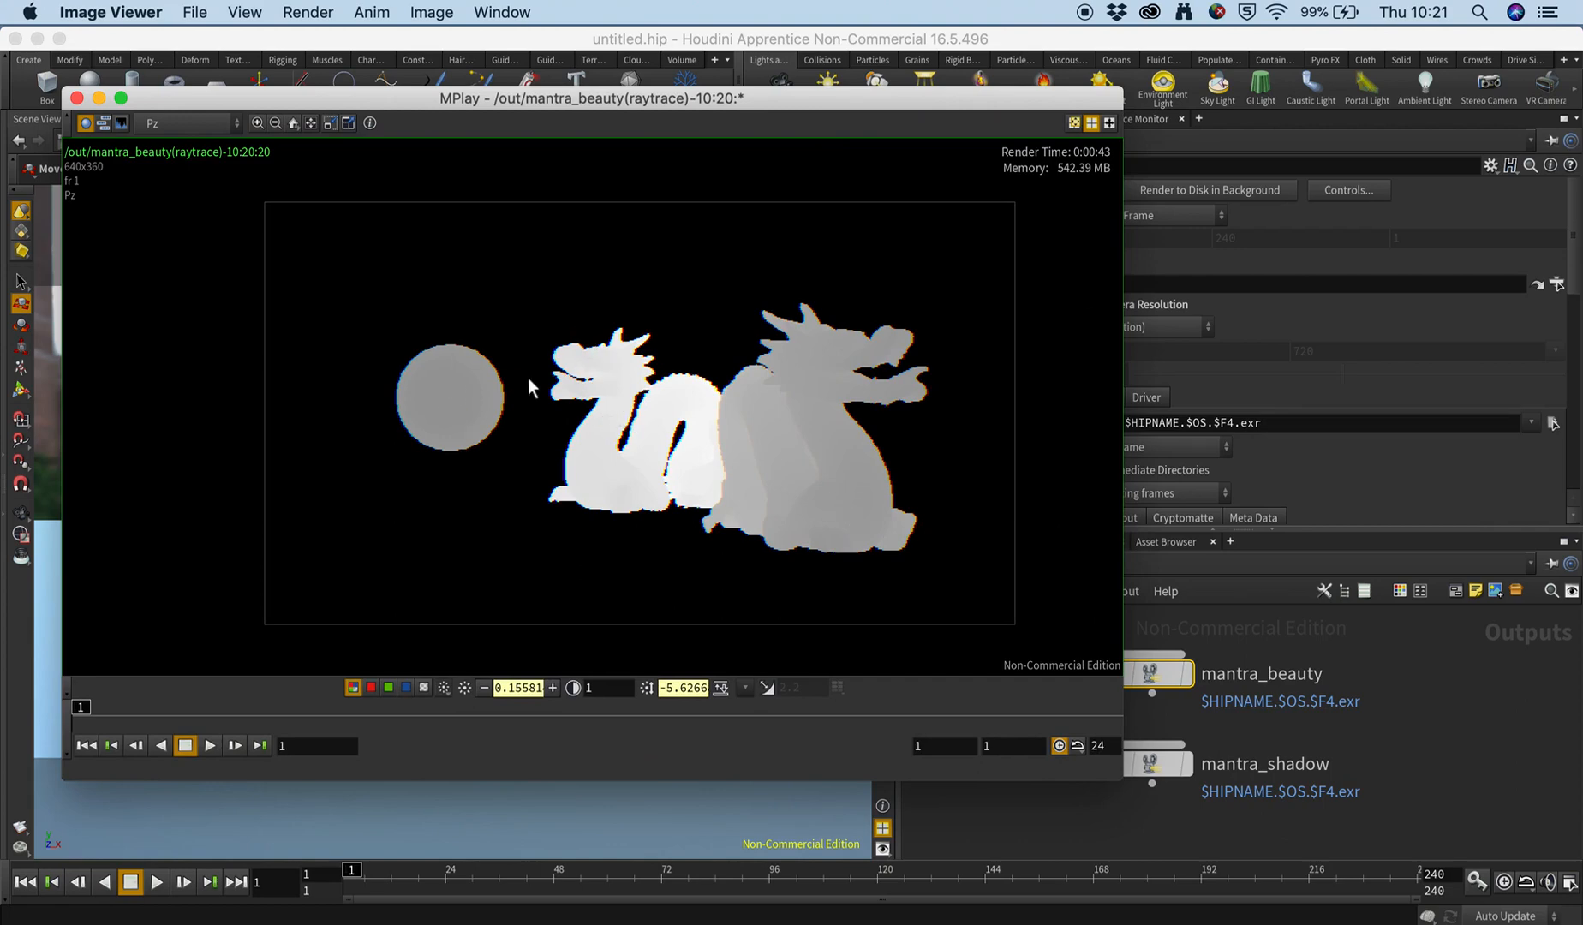
# Step: Review the indirect_diffuse, indirect_reflect and indirect_coat planes of the render one after another
pyautogui.click(192, 123)
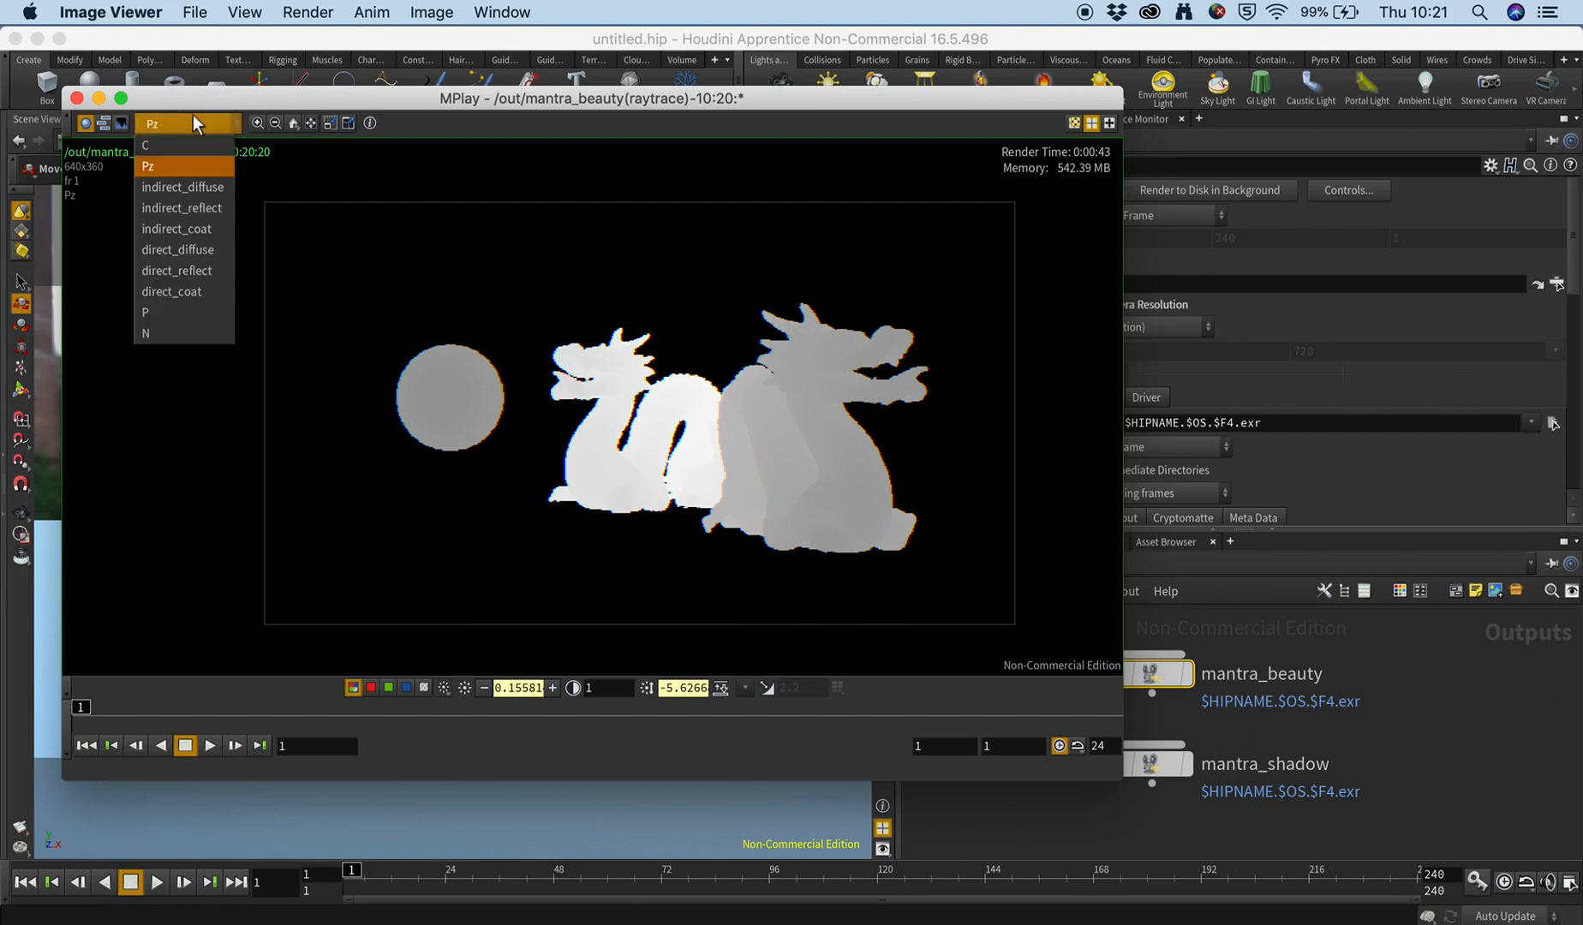
pyautogui.click(182, 187)
pyautogui.scroll(-3, 667, 406)
pyautogui.scroll(10, 667, 406)
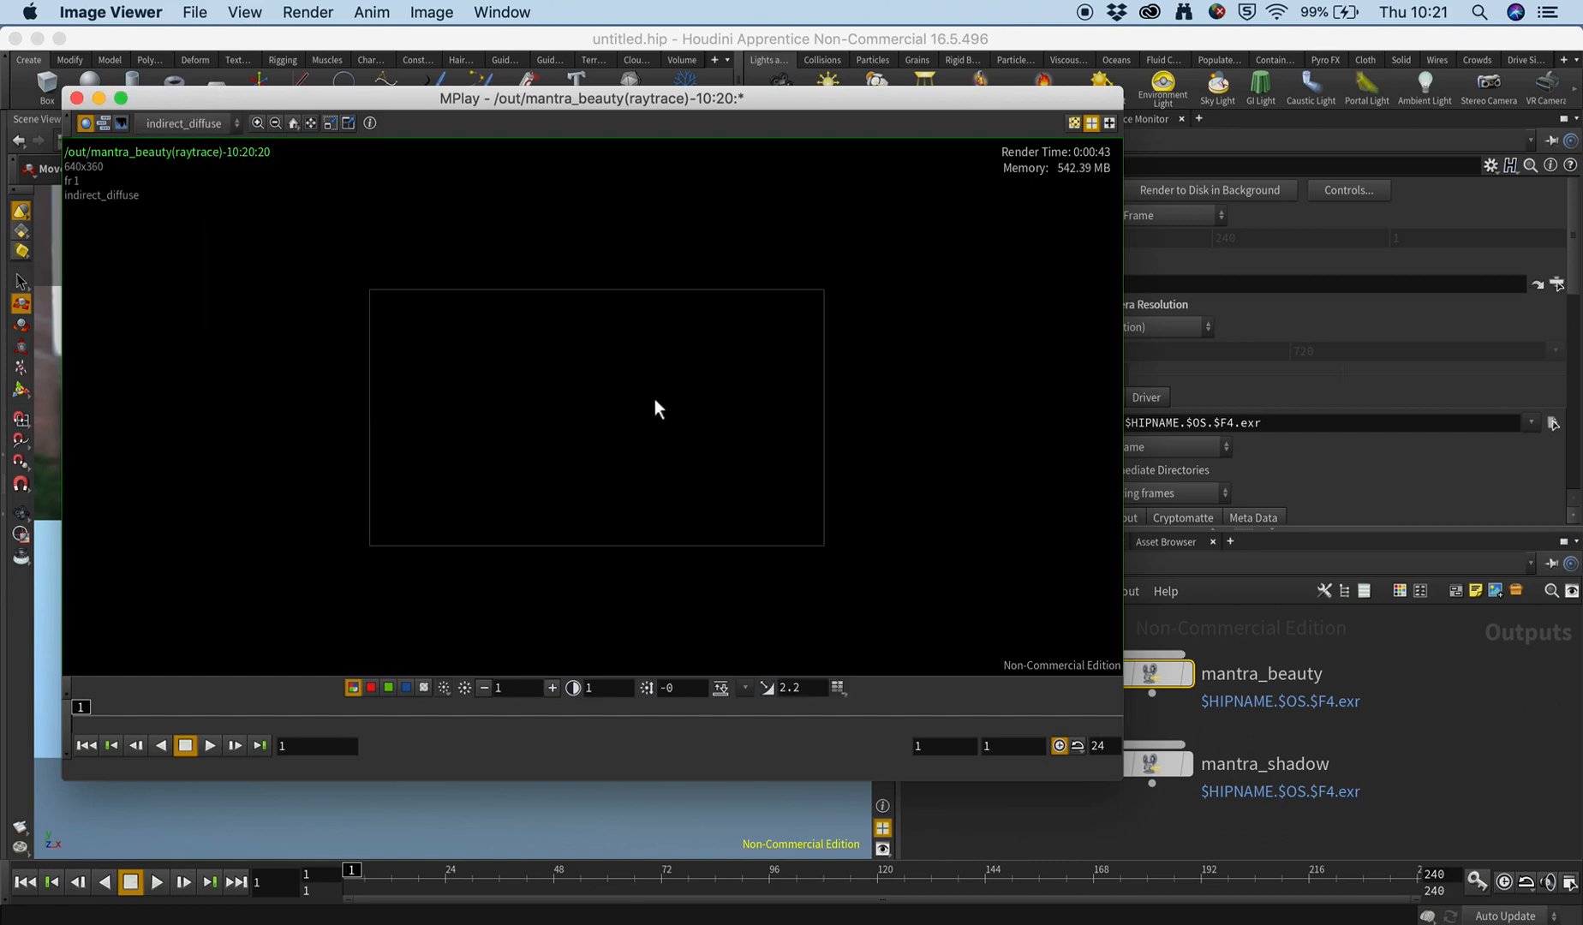
pyautogui.moveTo(576, 385); pyautogui.dragTo(632, 388)
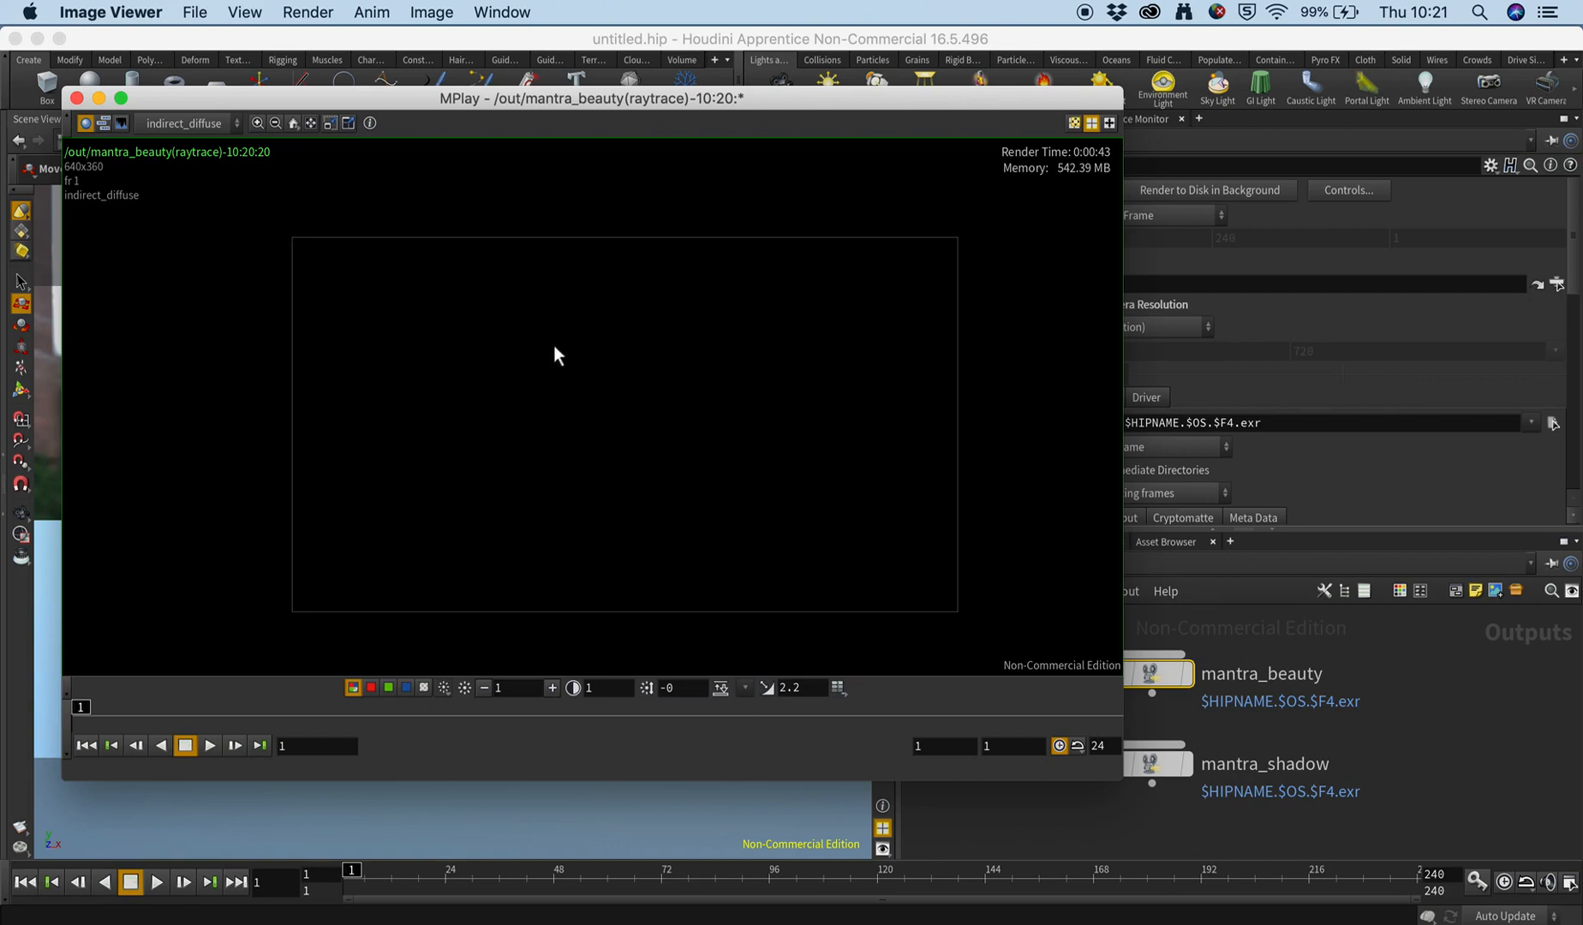
pyautogui.click(205, 126)
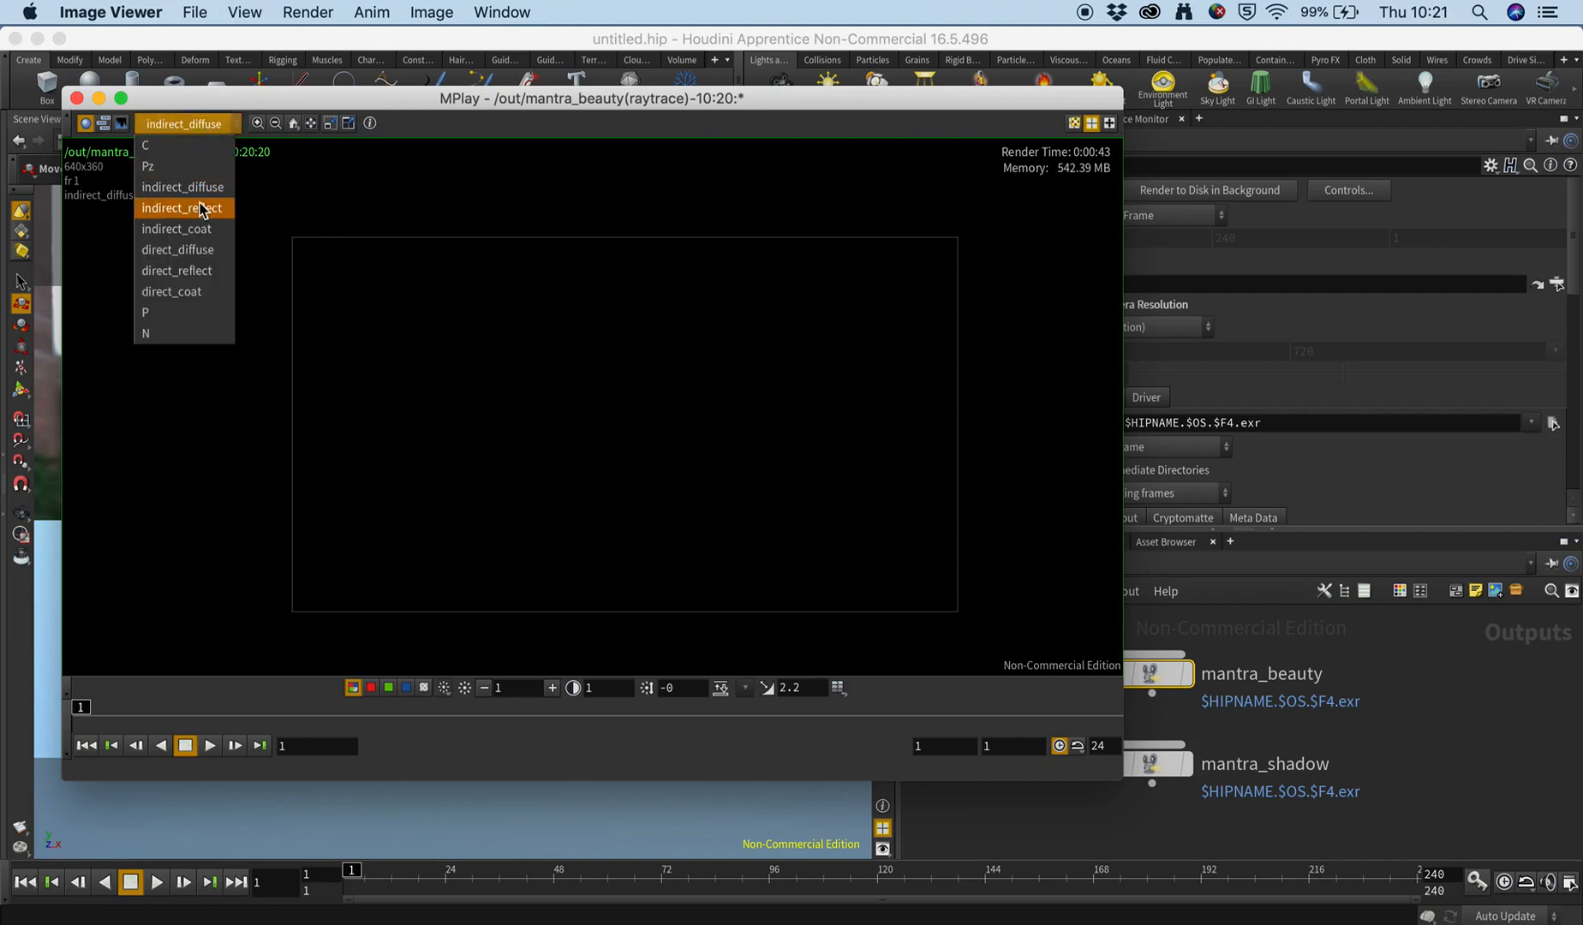
pyautogui.click(198, 203)
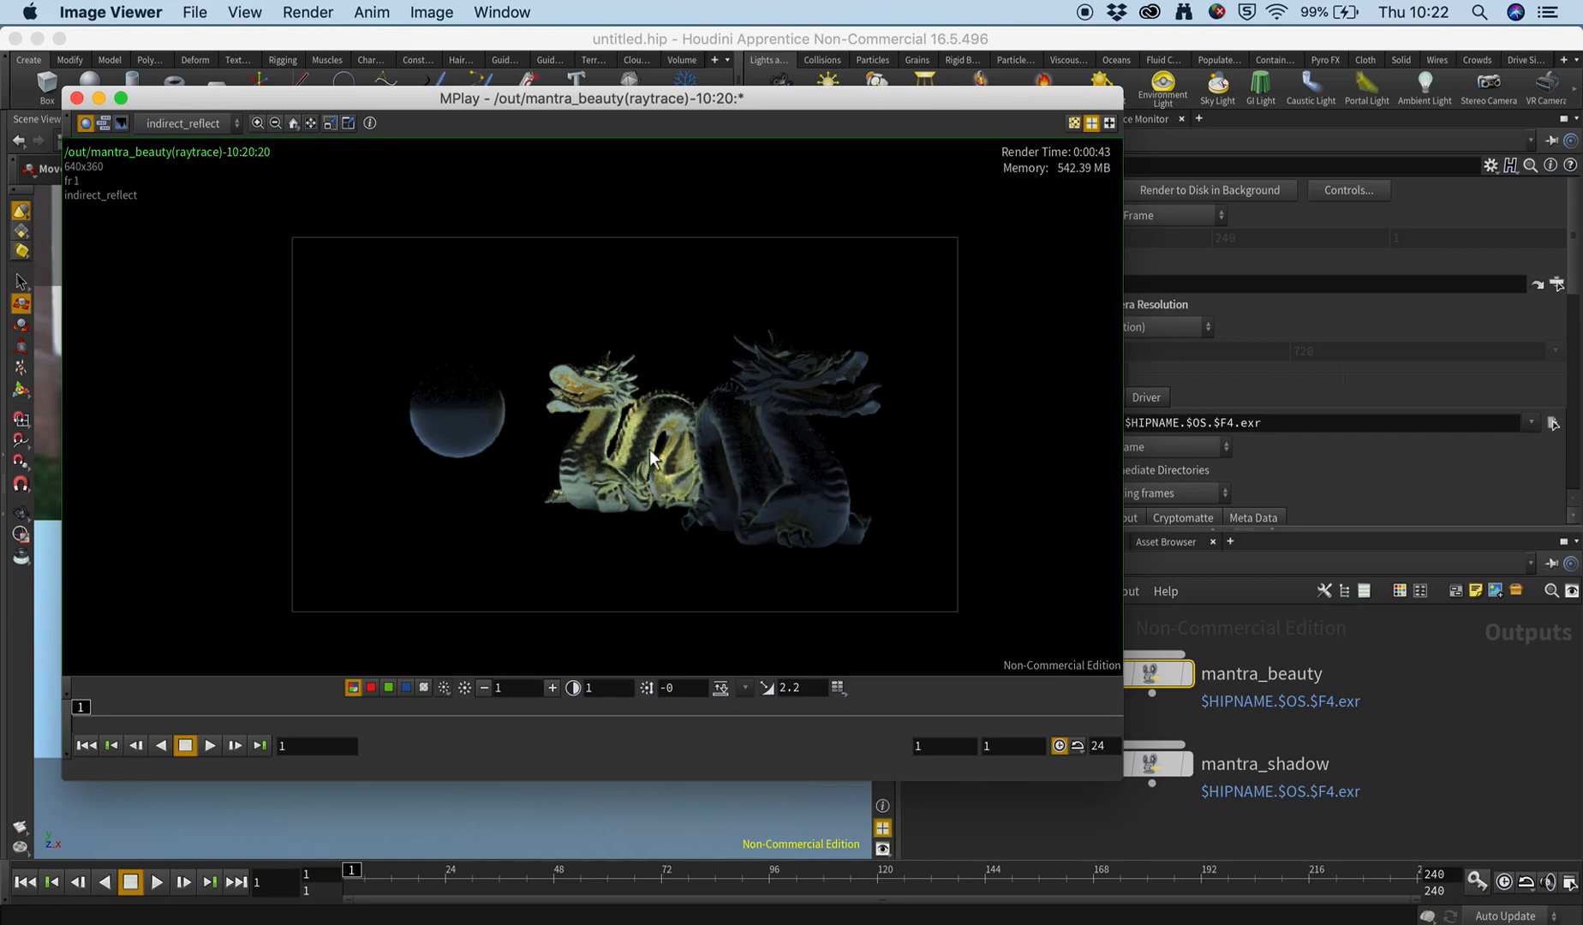
pyautogui.click(186, 124)
pyautogui.click(192, 233)
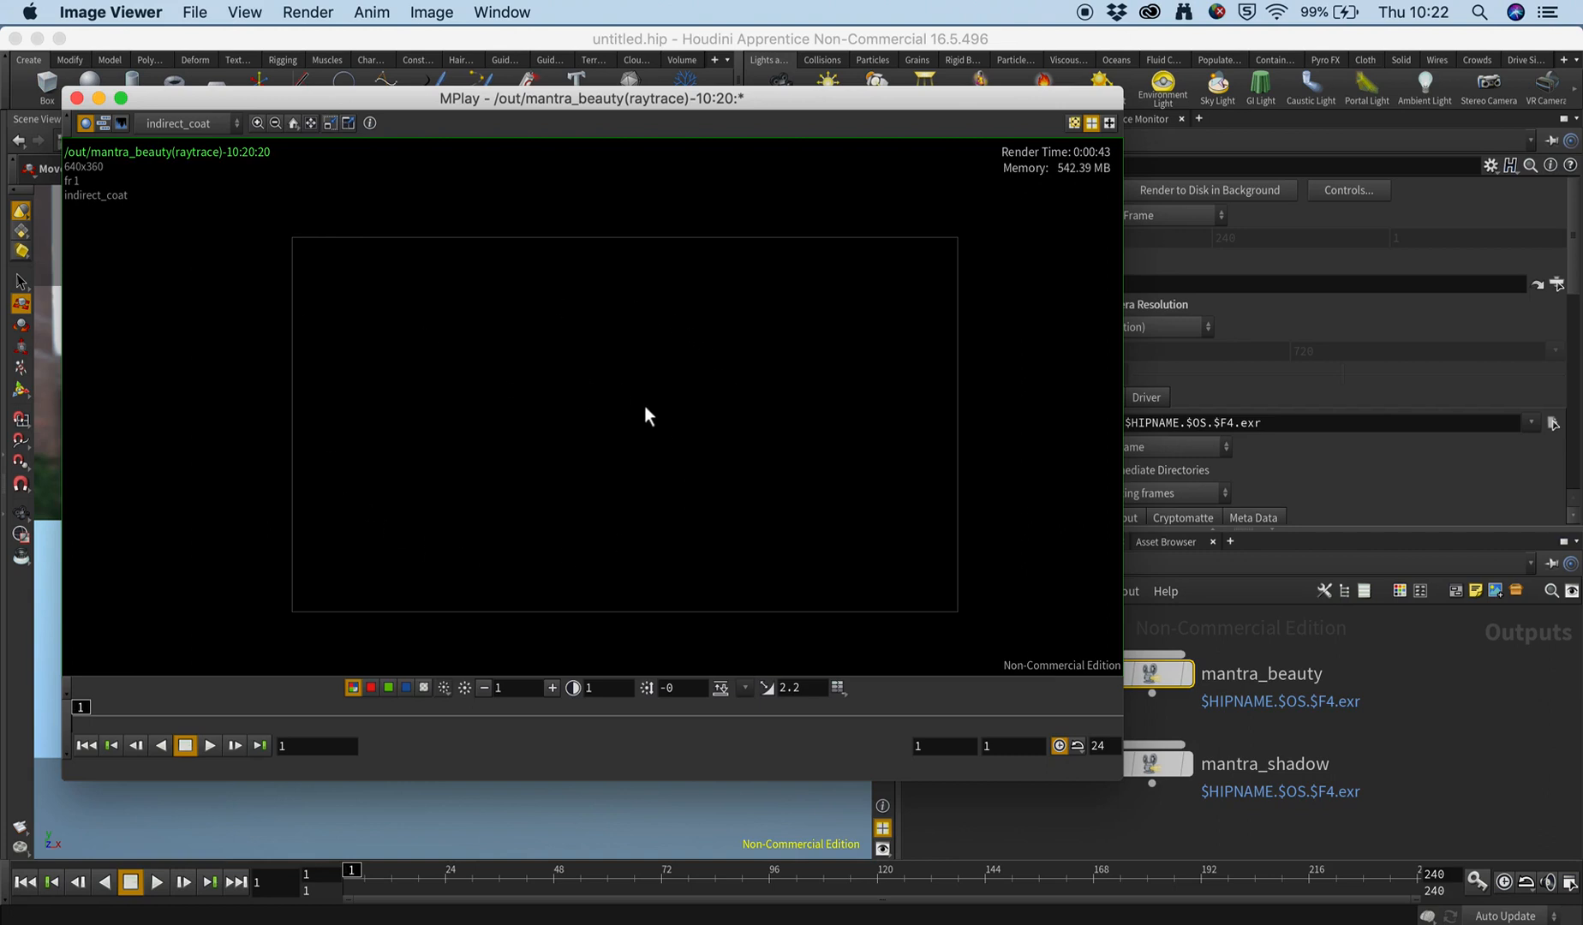
# Step: Review the direct_diffuse, direct_reflect and direct_coat planes of the render in turn
pyautogui.click(199, 125)
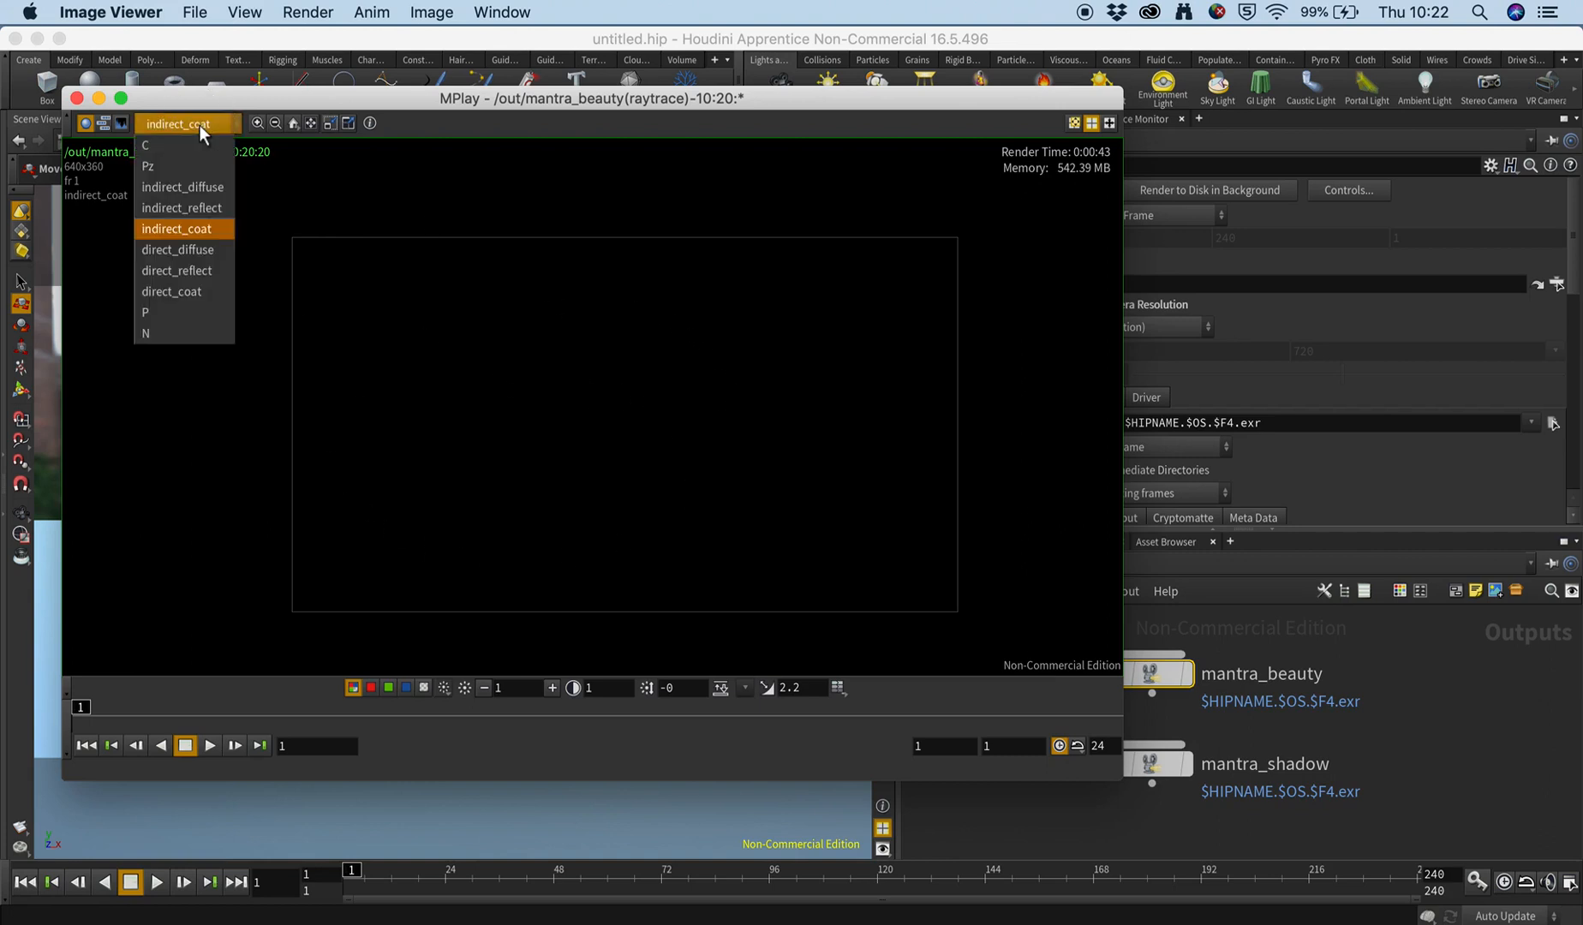
pyautogui.click(195, 250)
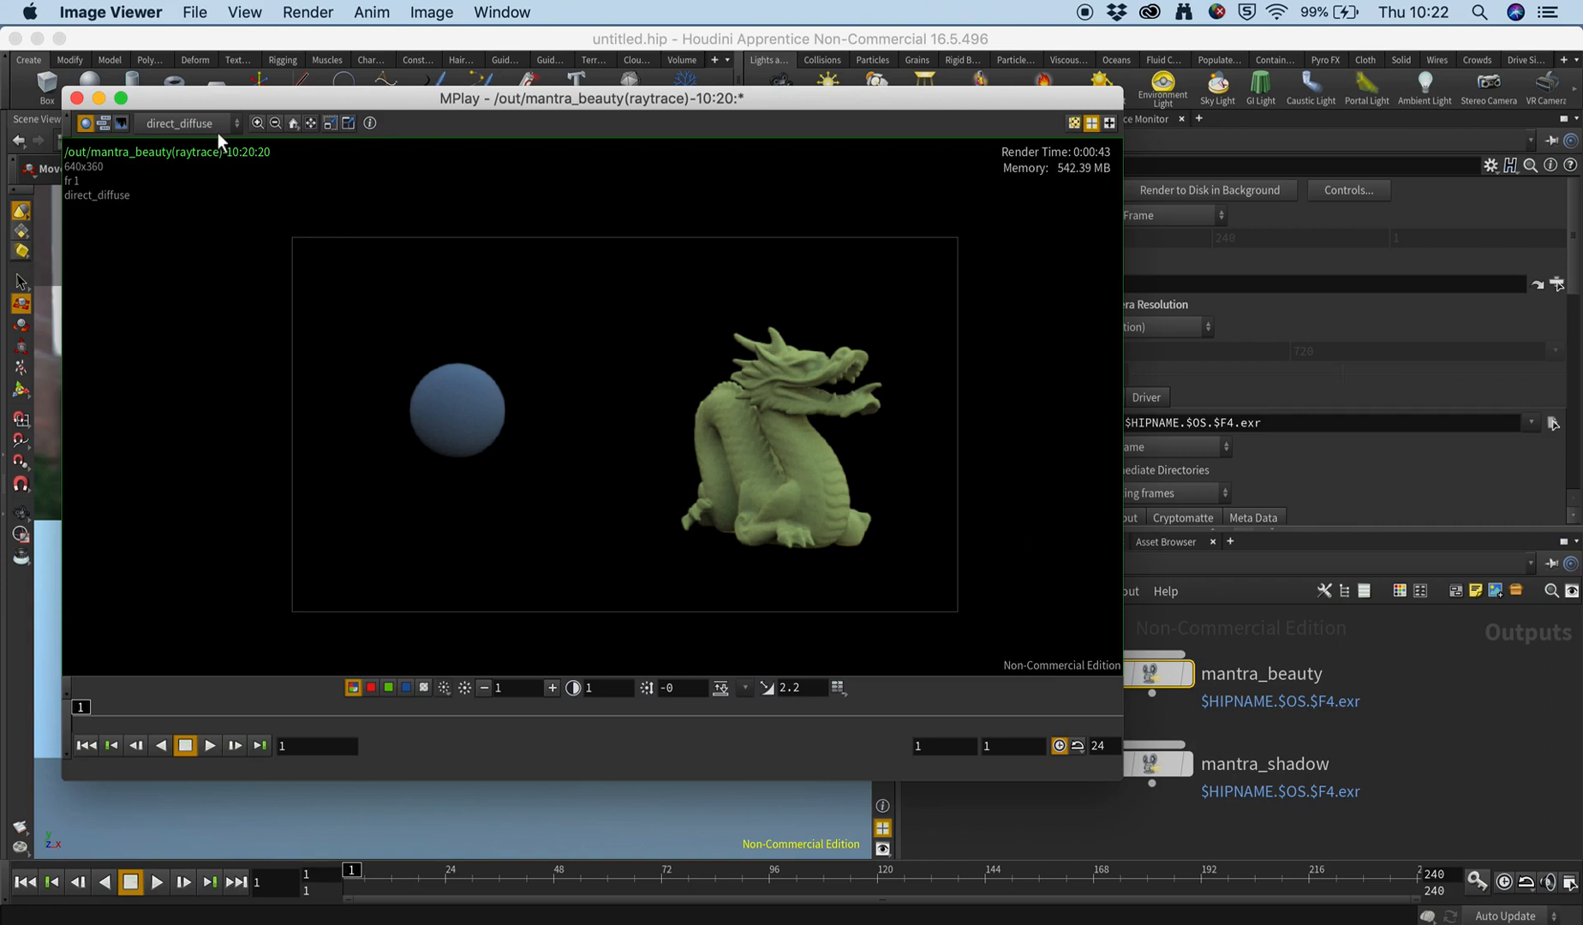
pyautogui.click(190, 124)
pyautogui.click(189, 286)
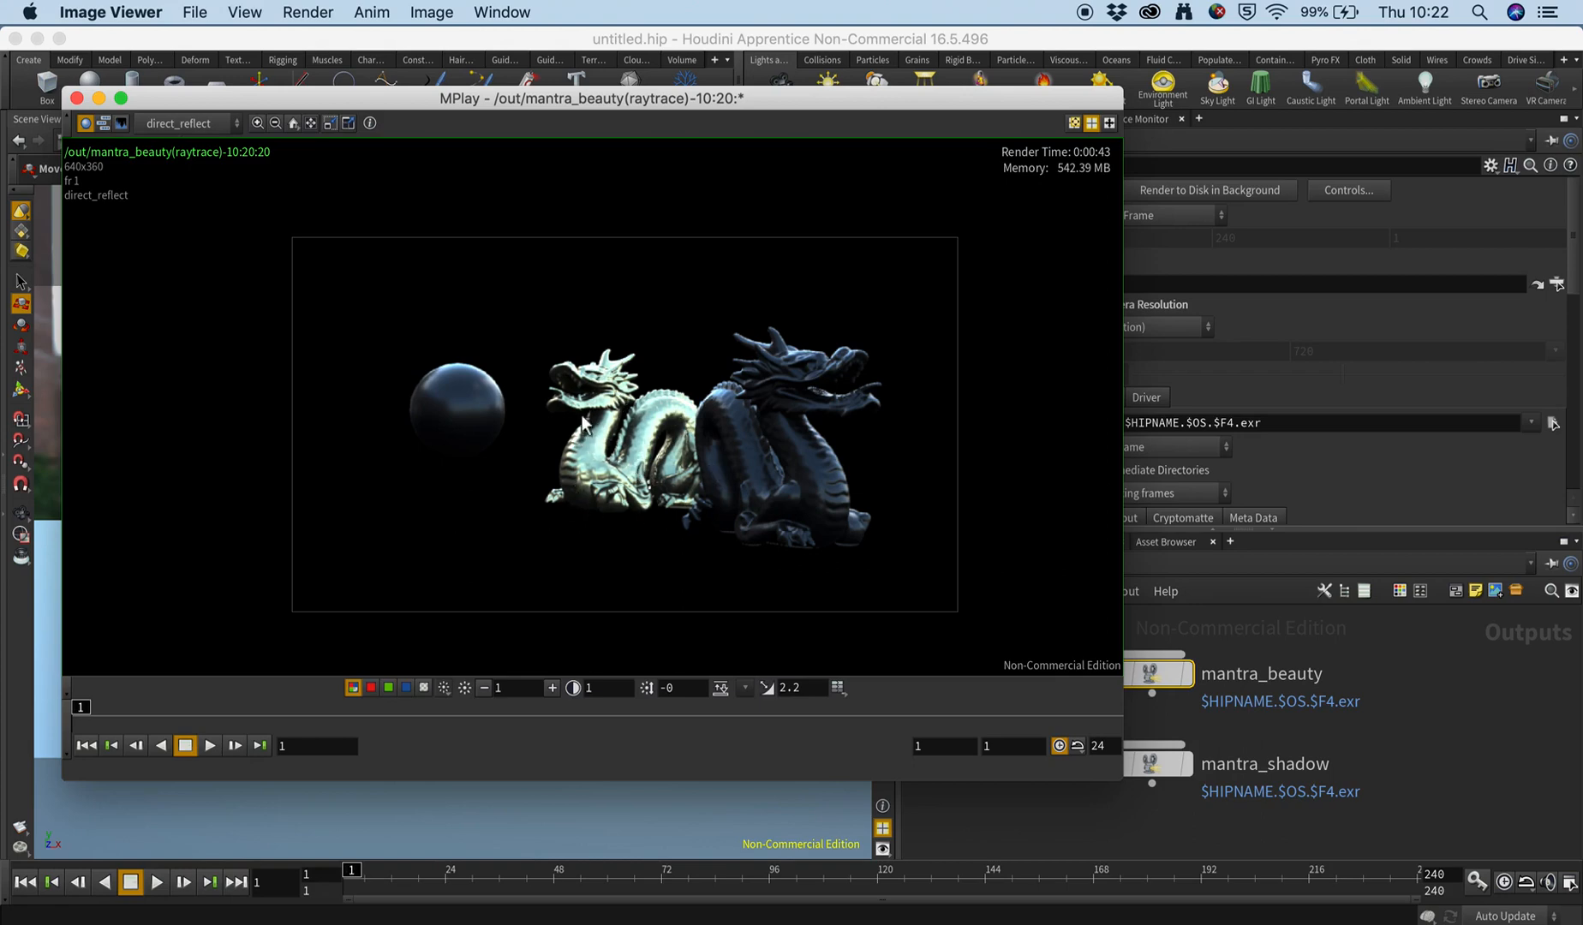
pyautogui.click(197, 128)
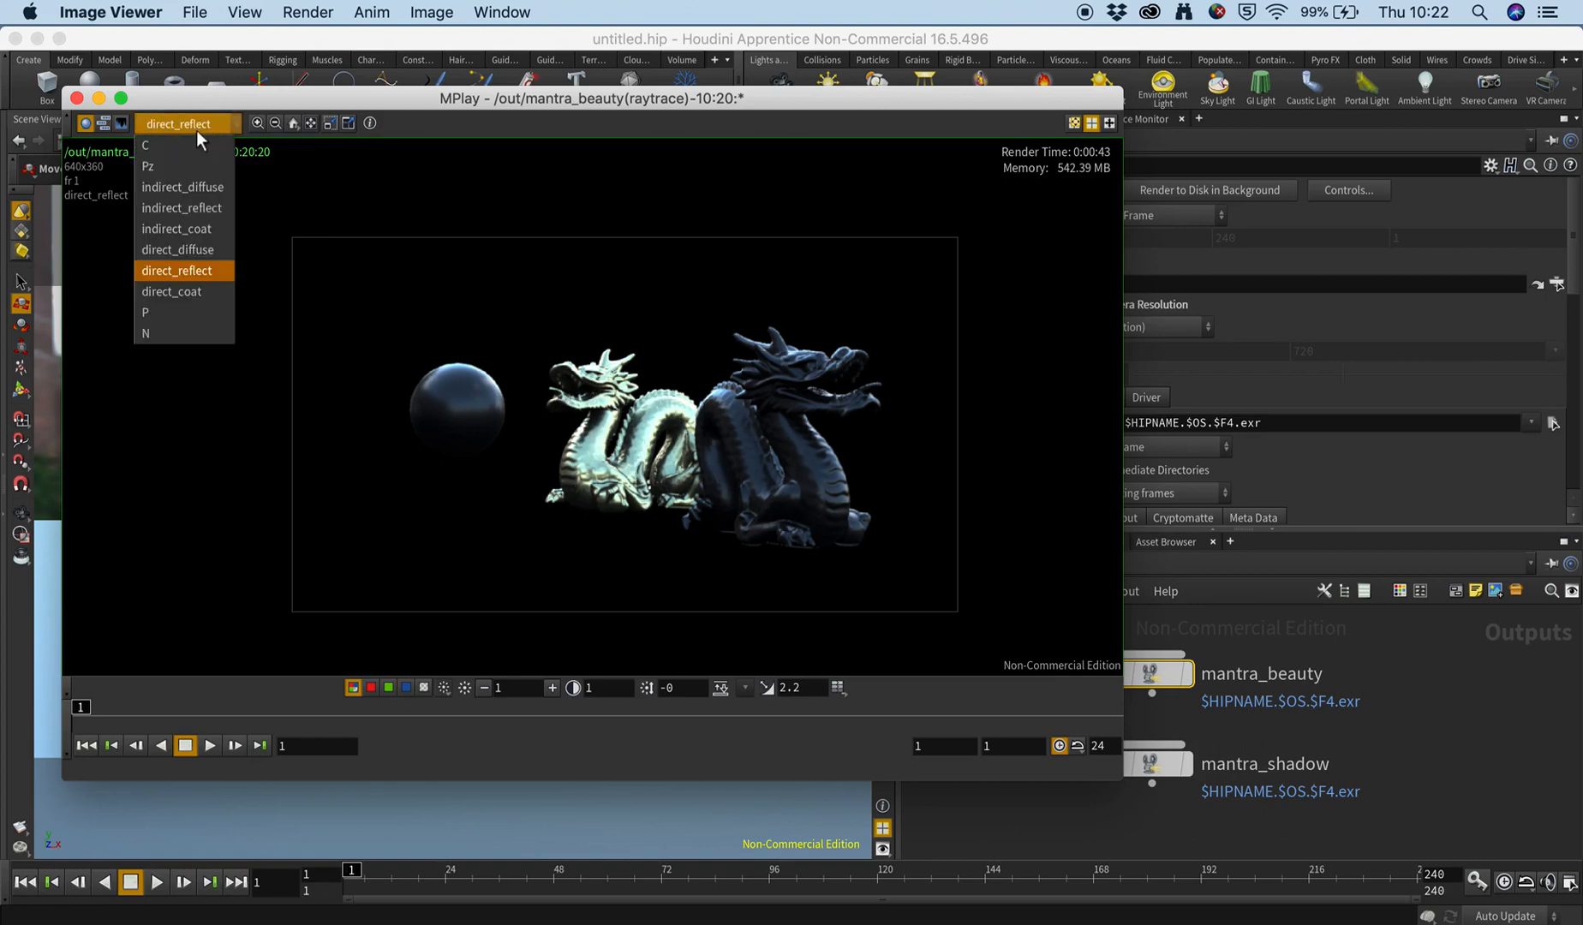
pyautogui.click(181, 292)
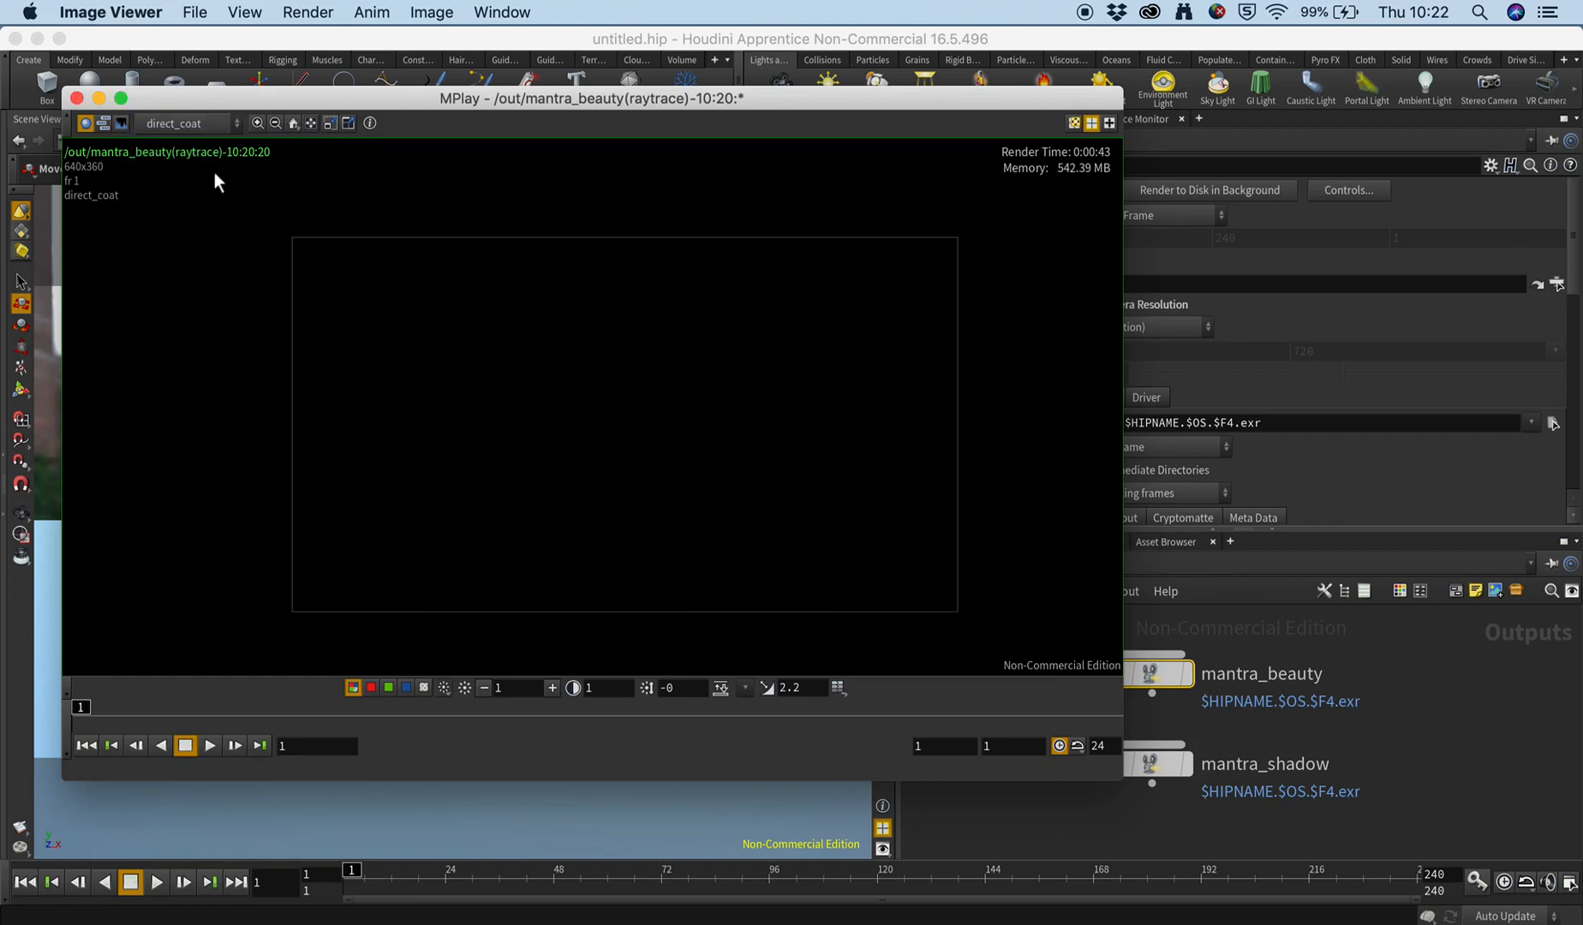
# Step: View the render's position plane P and its normal plane N
pyautogui.click(205, 123)
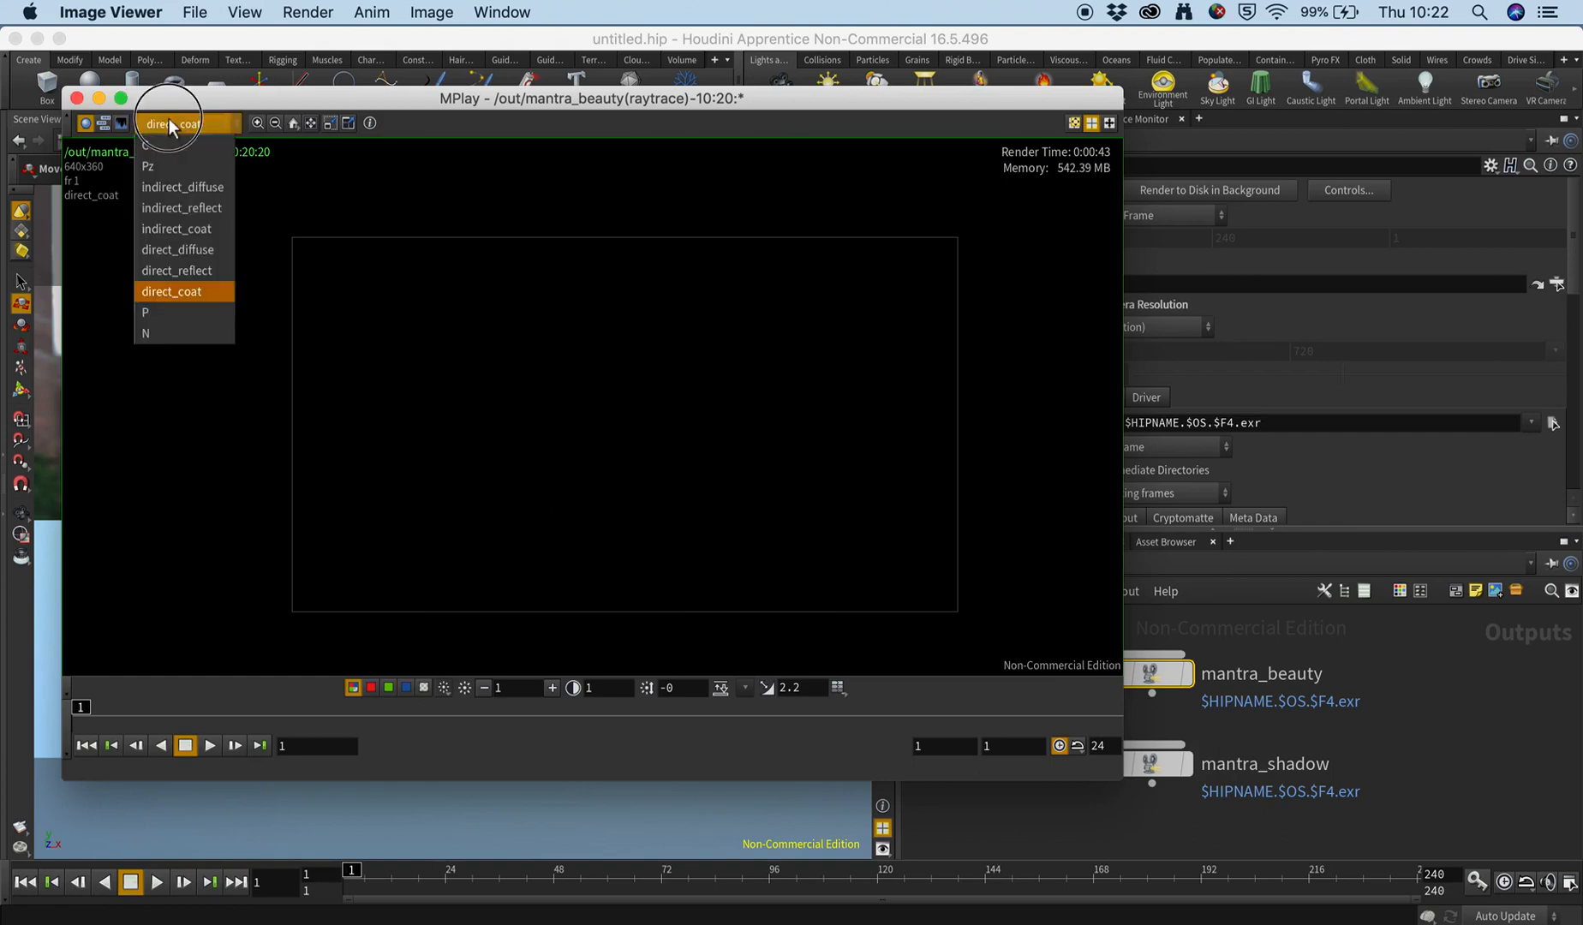
pyautogui.click(160, 317)
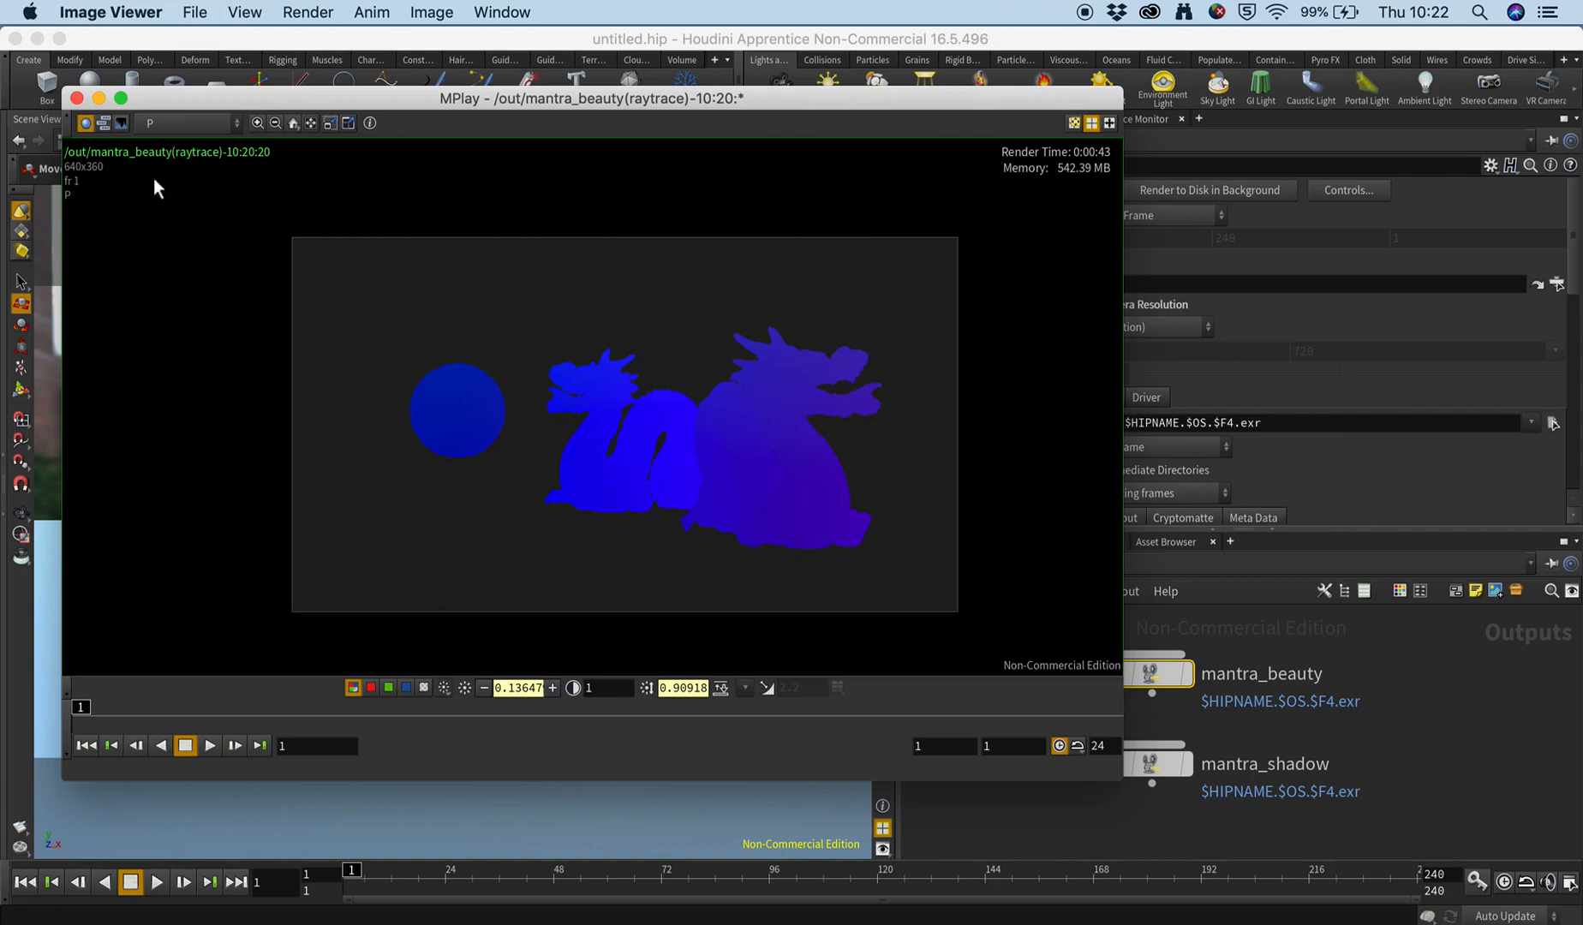
pyautogui.click(158, 128)
pyautogui.click(167, 336)
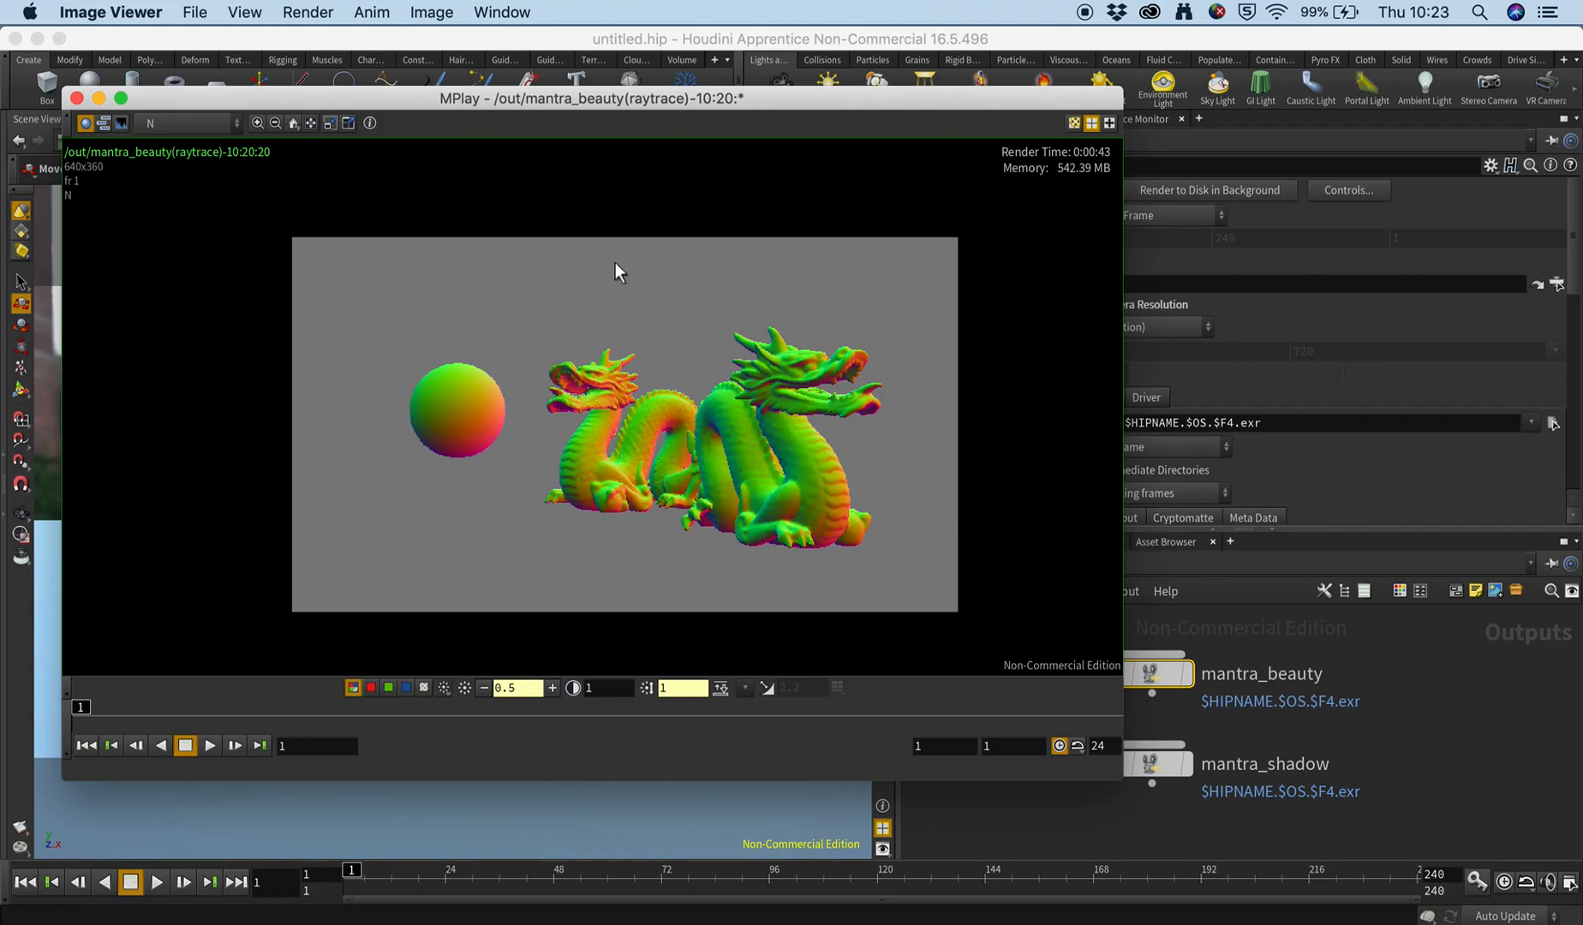
# Step: Return to the C plane and examine the beauty image, centred in a resized MPlay window
pyautogui.click(189, 120)
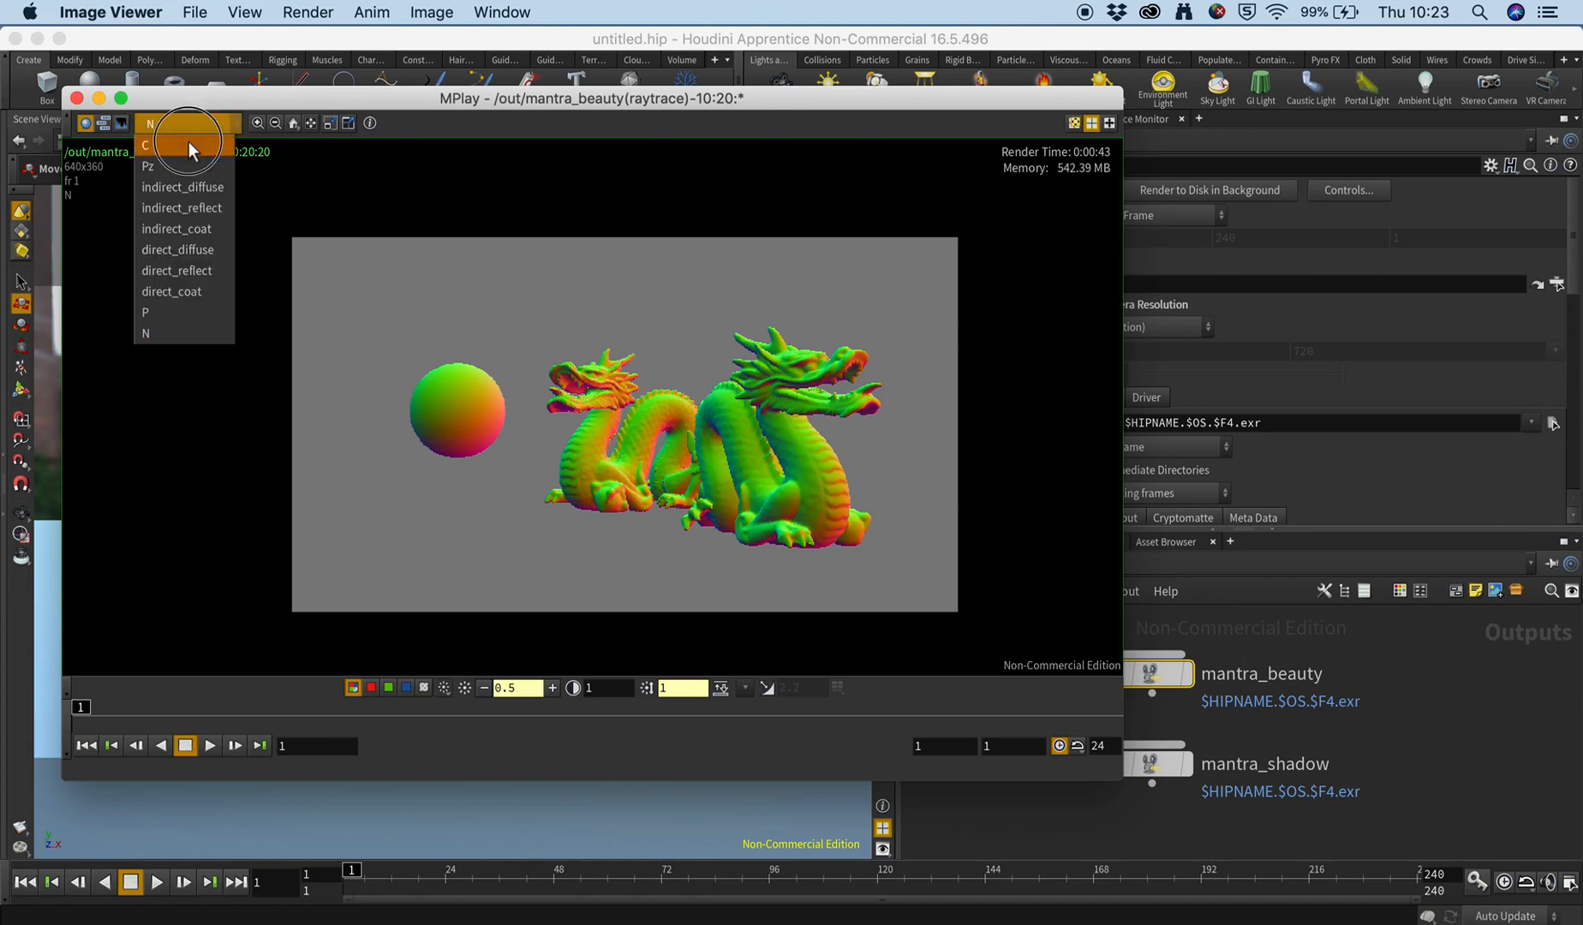
pyautogui.click(188, 141)
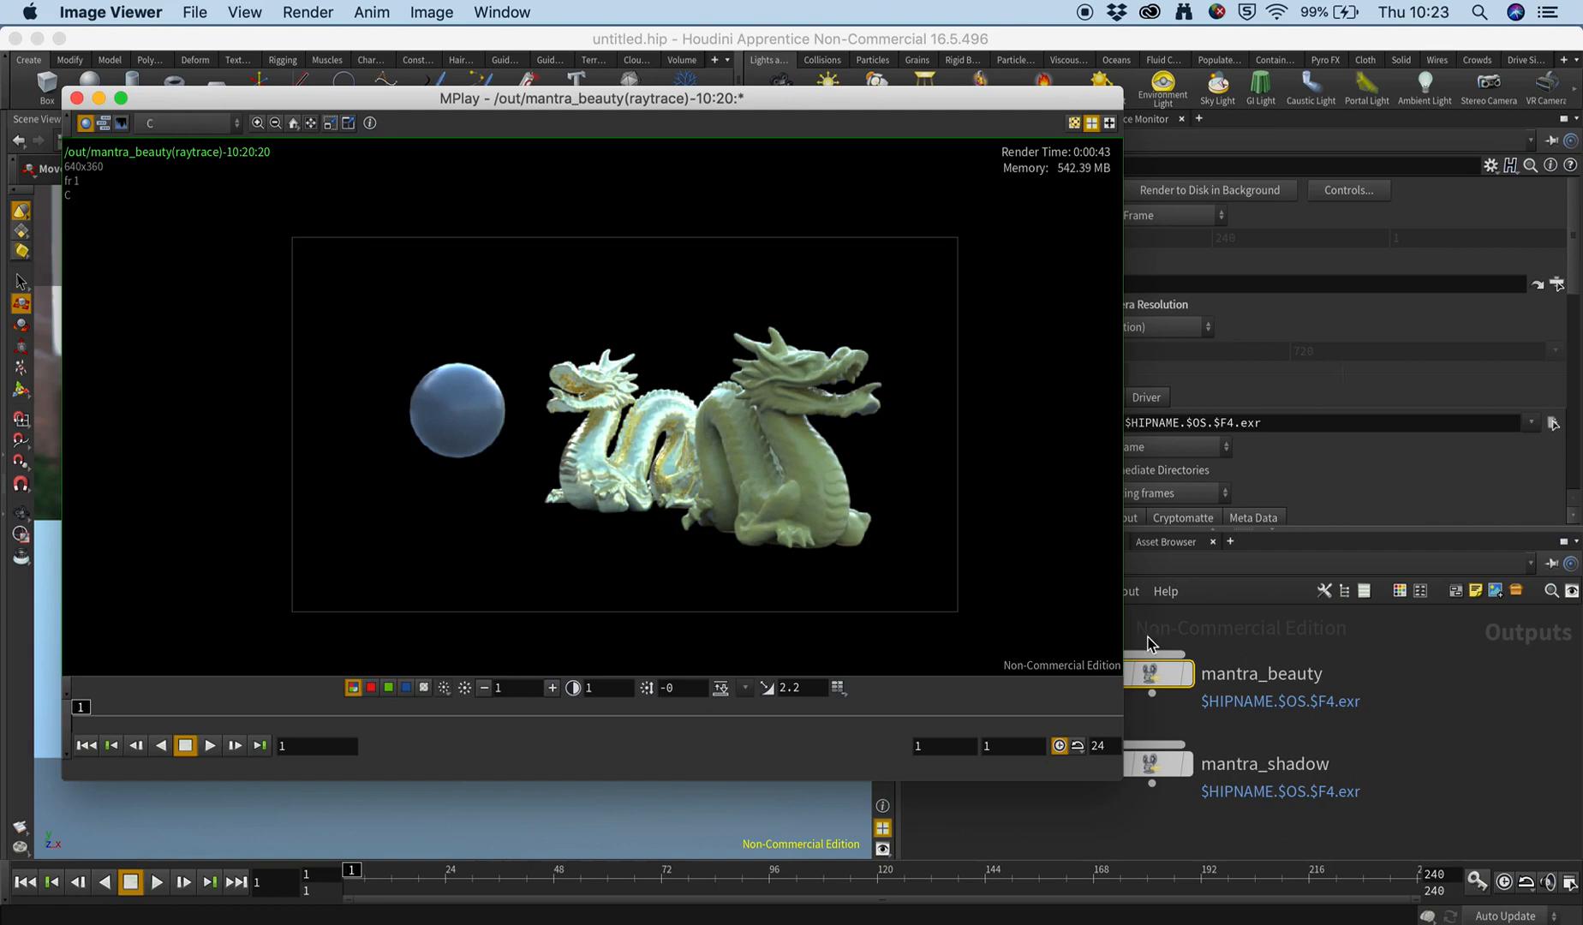
pyautogui.moveTo(1120, 778); pyautogui.dragTo(807, 737)
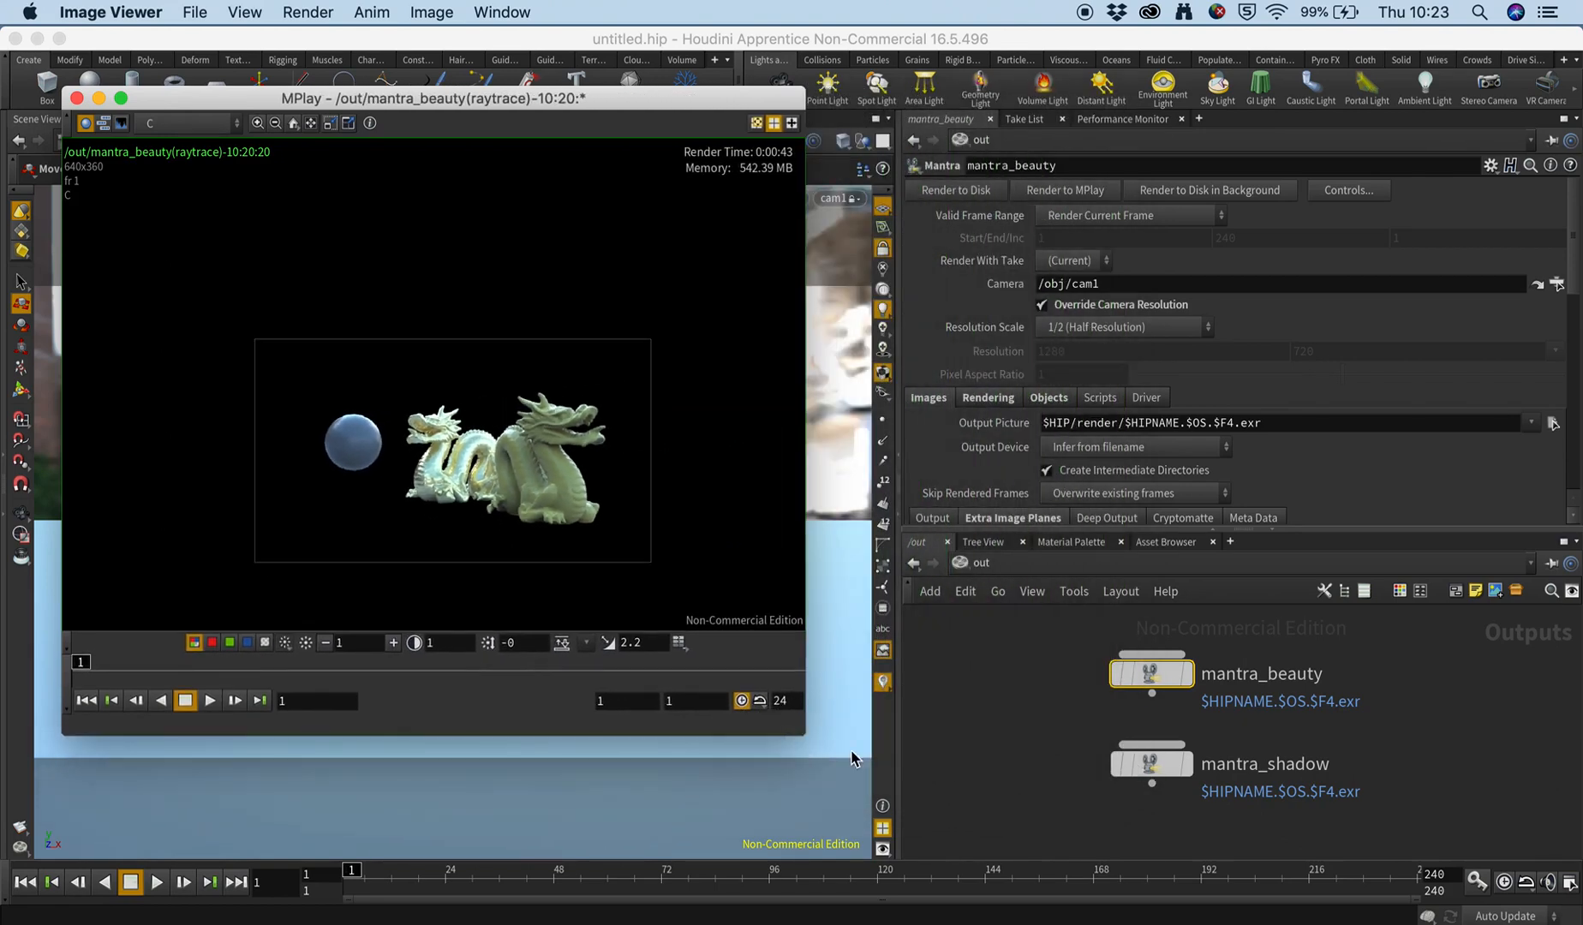
pyautogui.click(1002, 762)
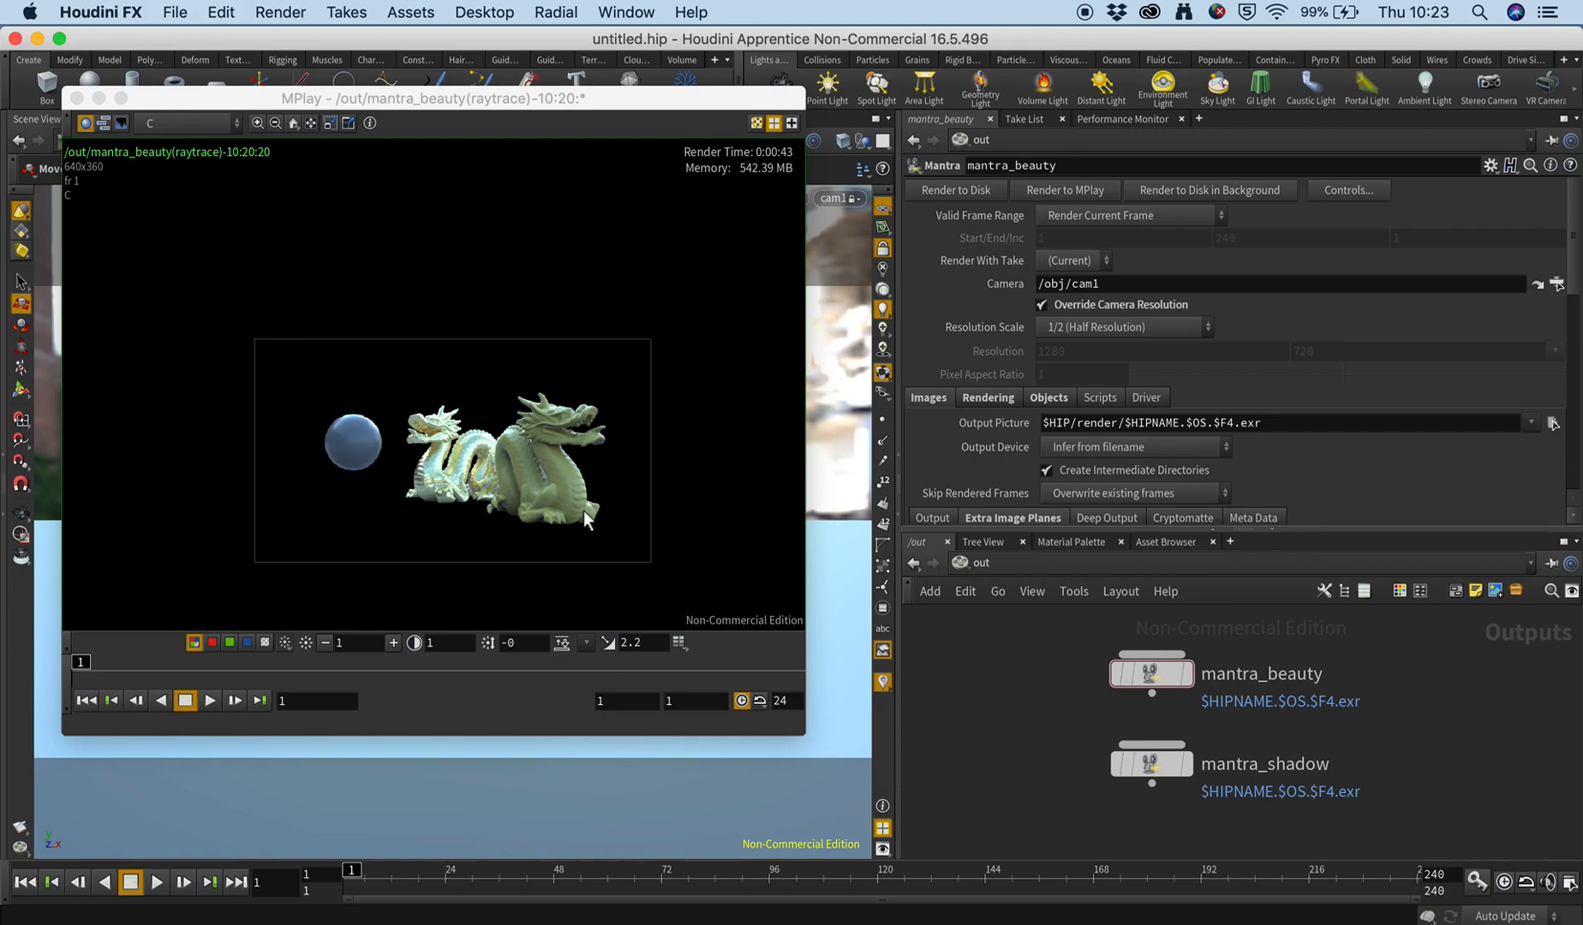
pyautogui.moveTo(802, 735); pyautogui.dragTo(1112, 751)
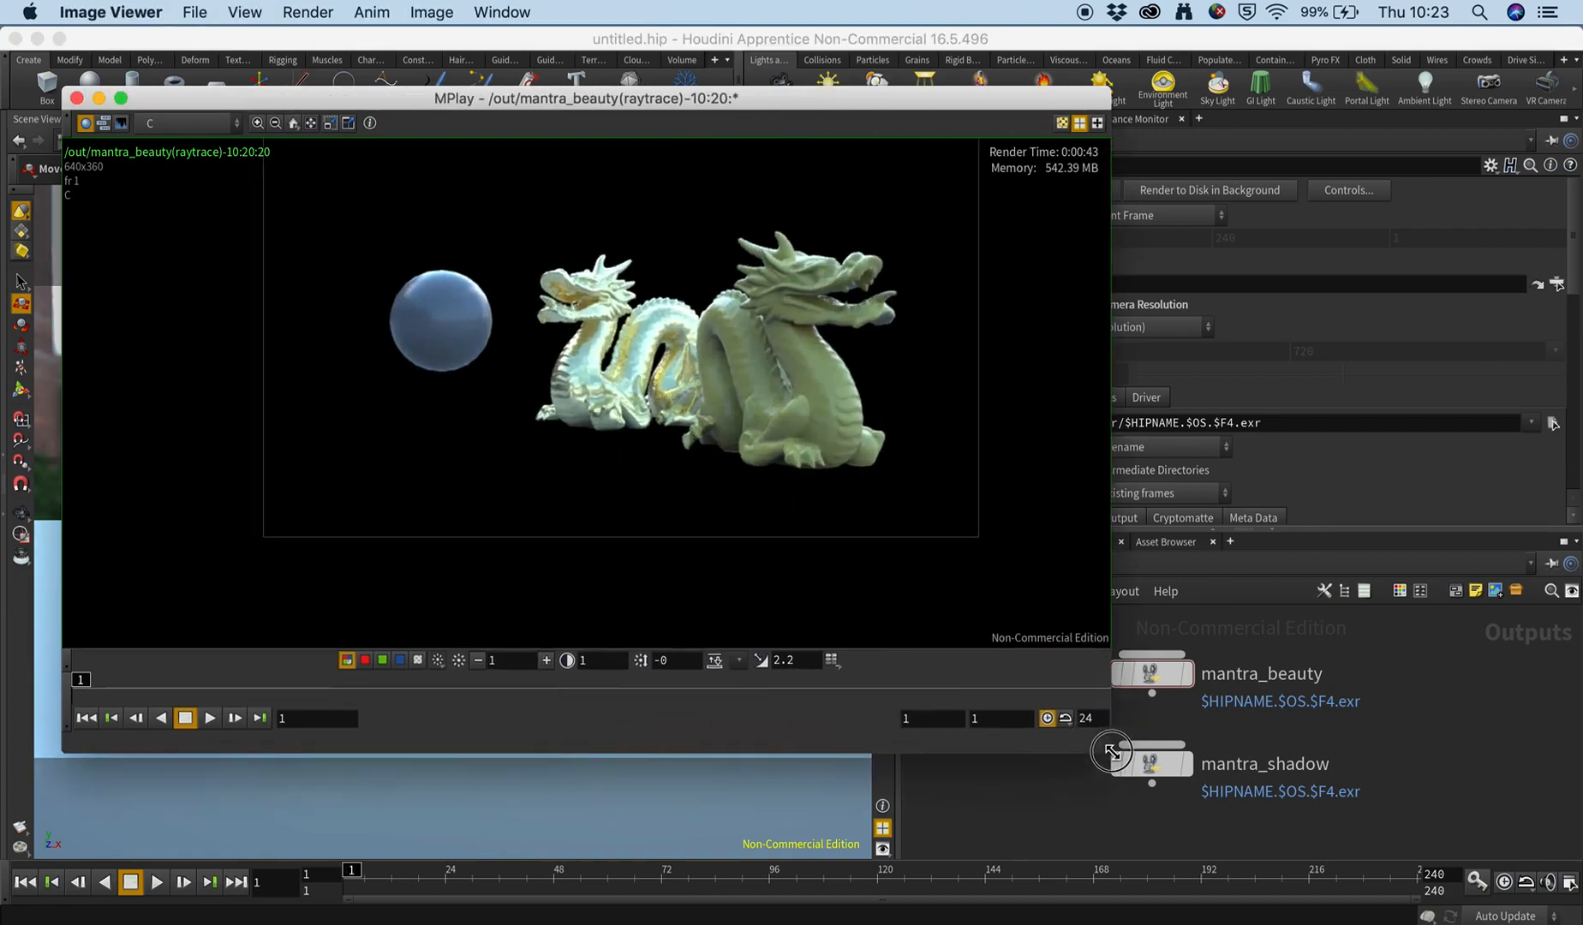
pyautogui.moveTo(878, 567); pyautogui.dragTo(857, 553, button='middle')
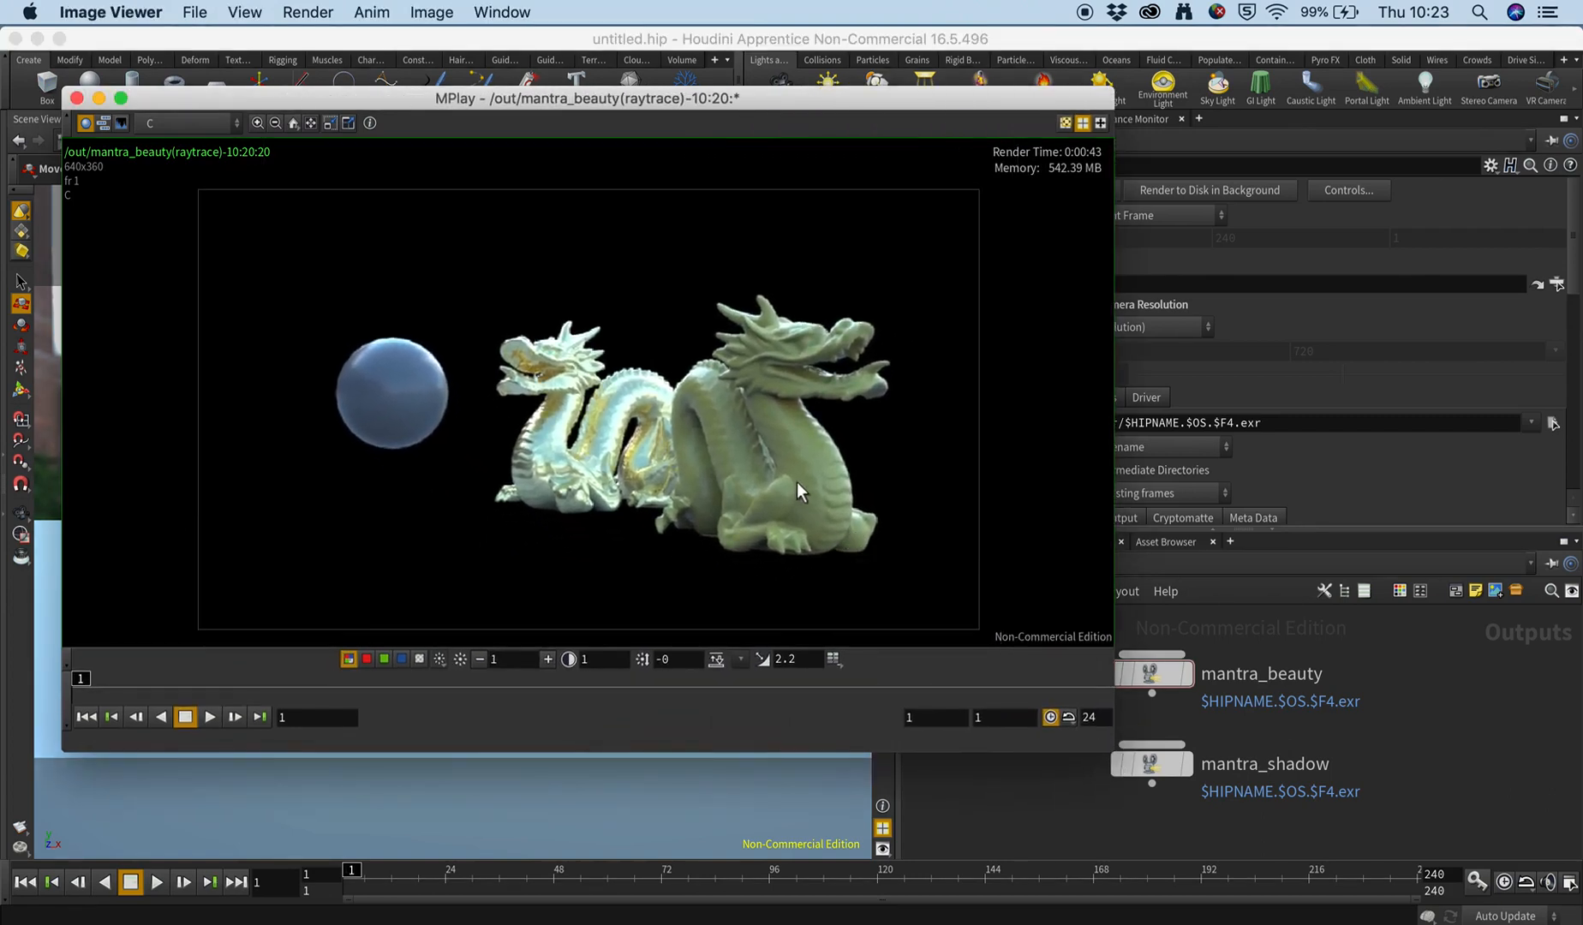
pyautogui.moveTo(797, 488); pyautogui.dragTo(792, 473, button='middle')
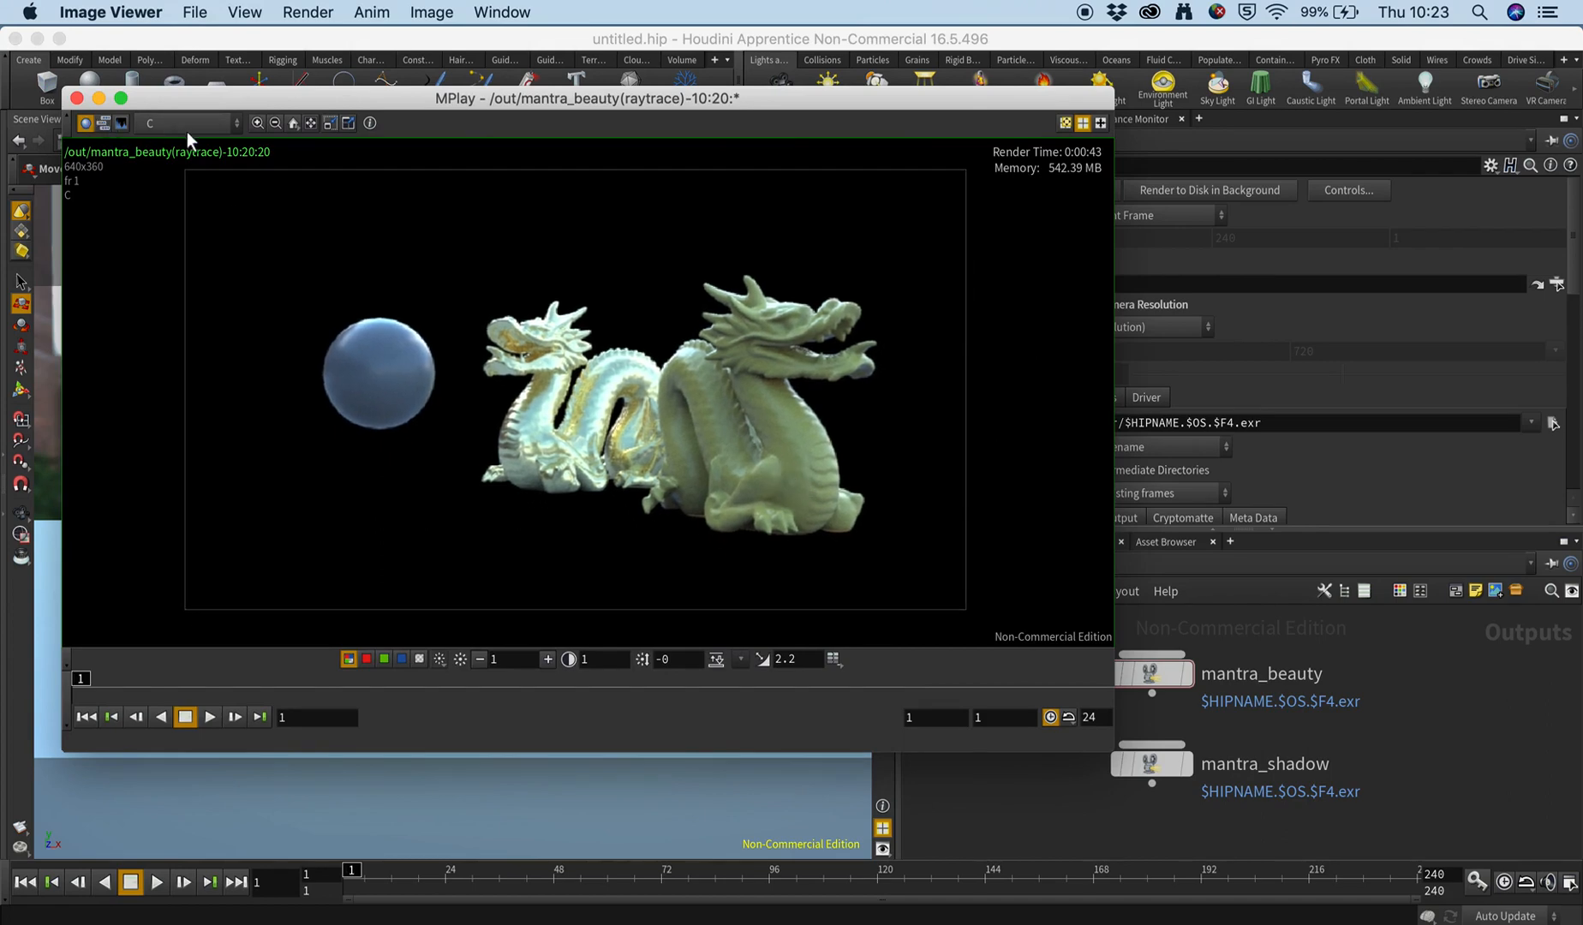